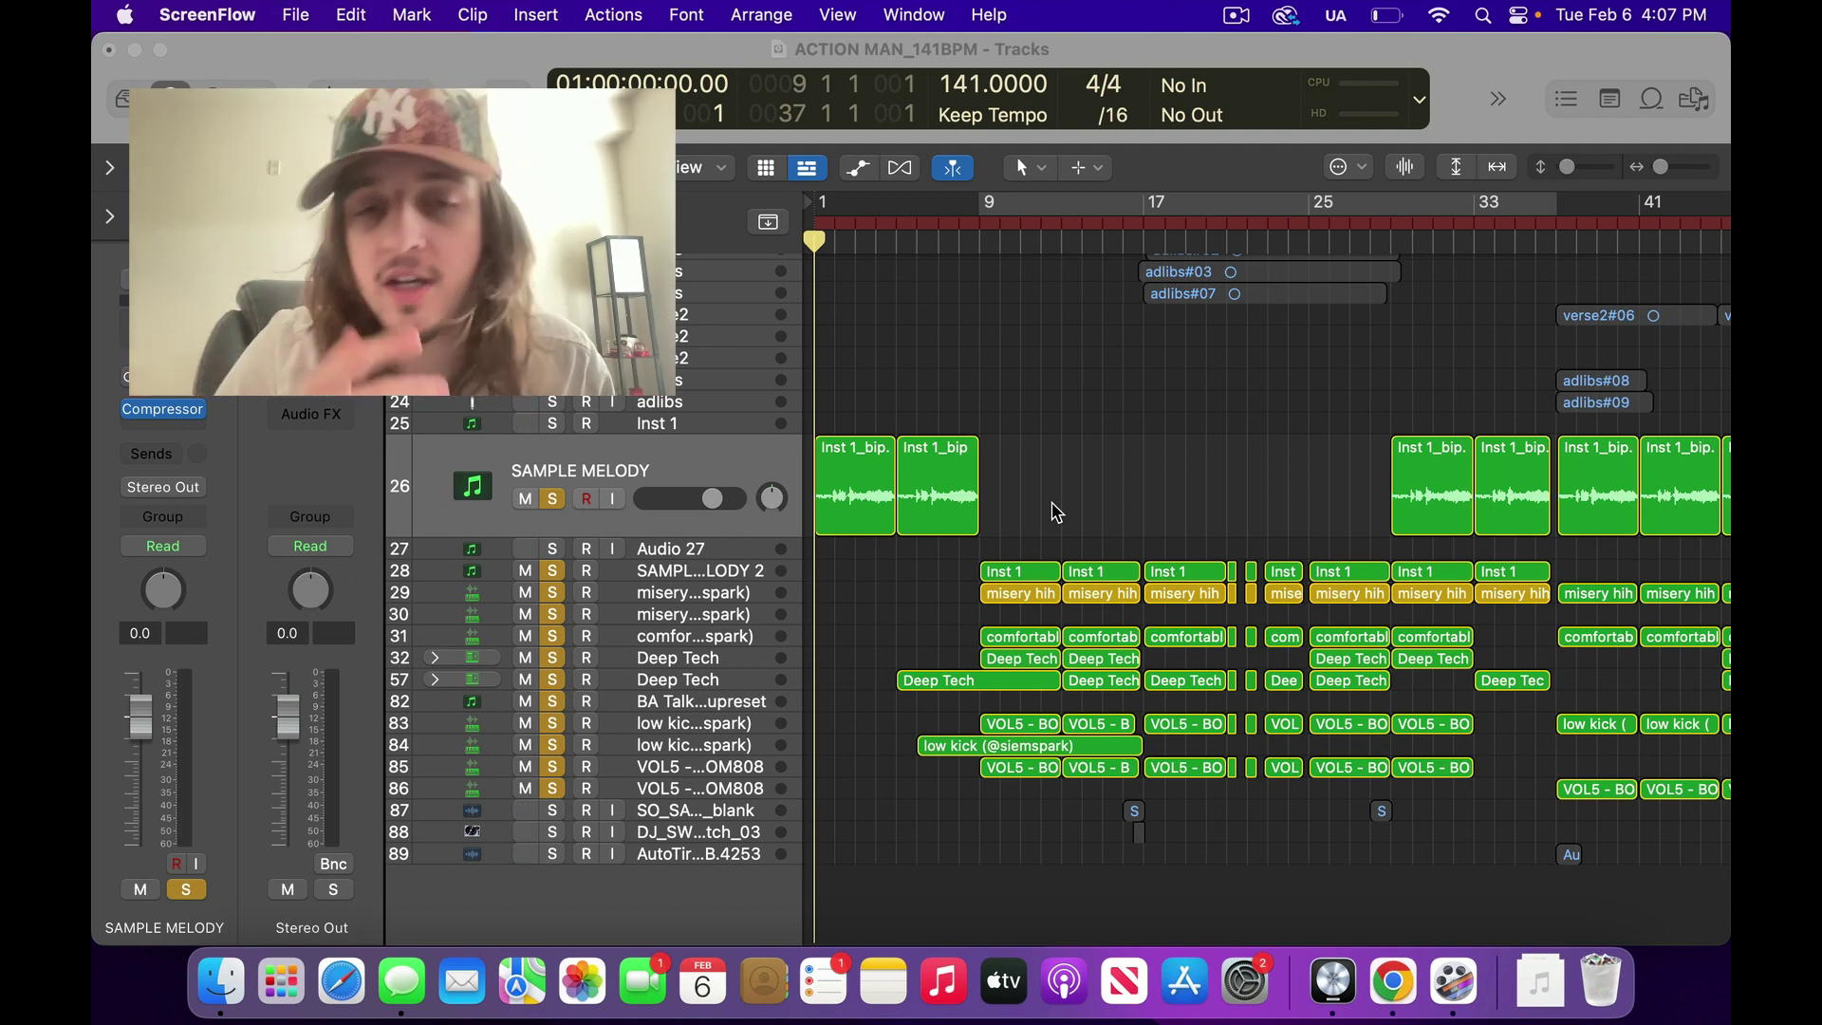
Play the soloed SAMPLE MELODY track from the beginning of the song
scroll(1056, 512, up, 3)
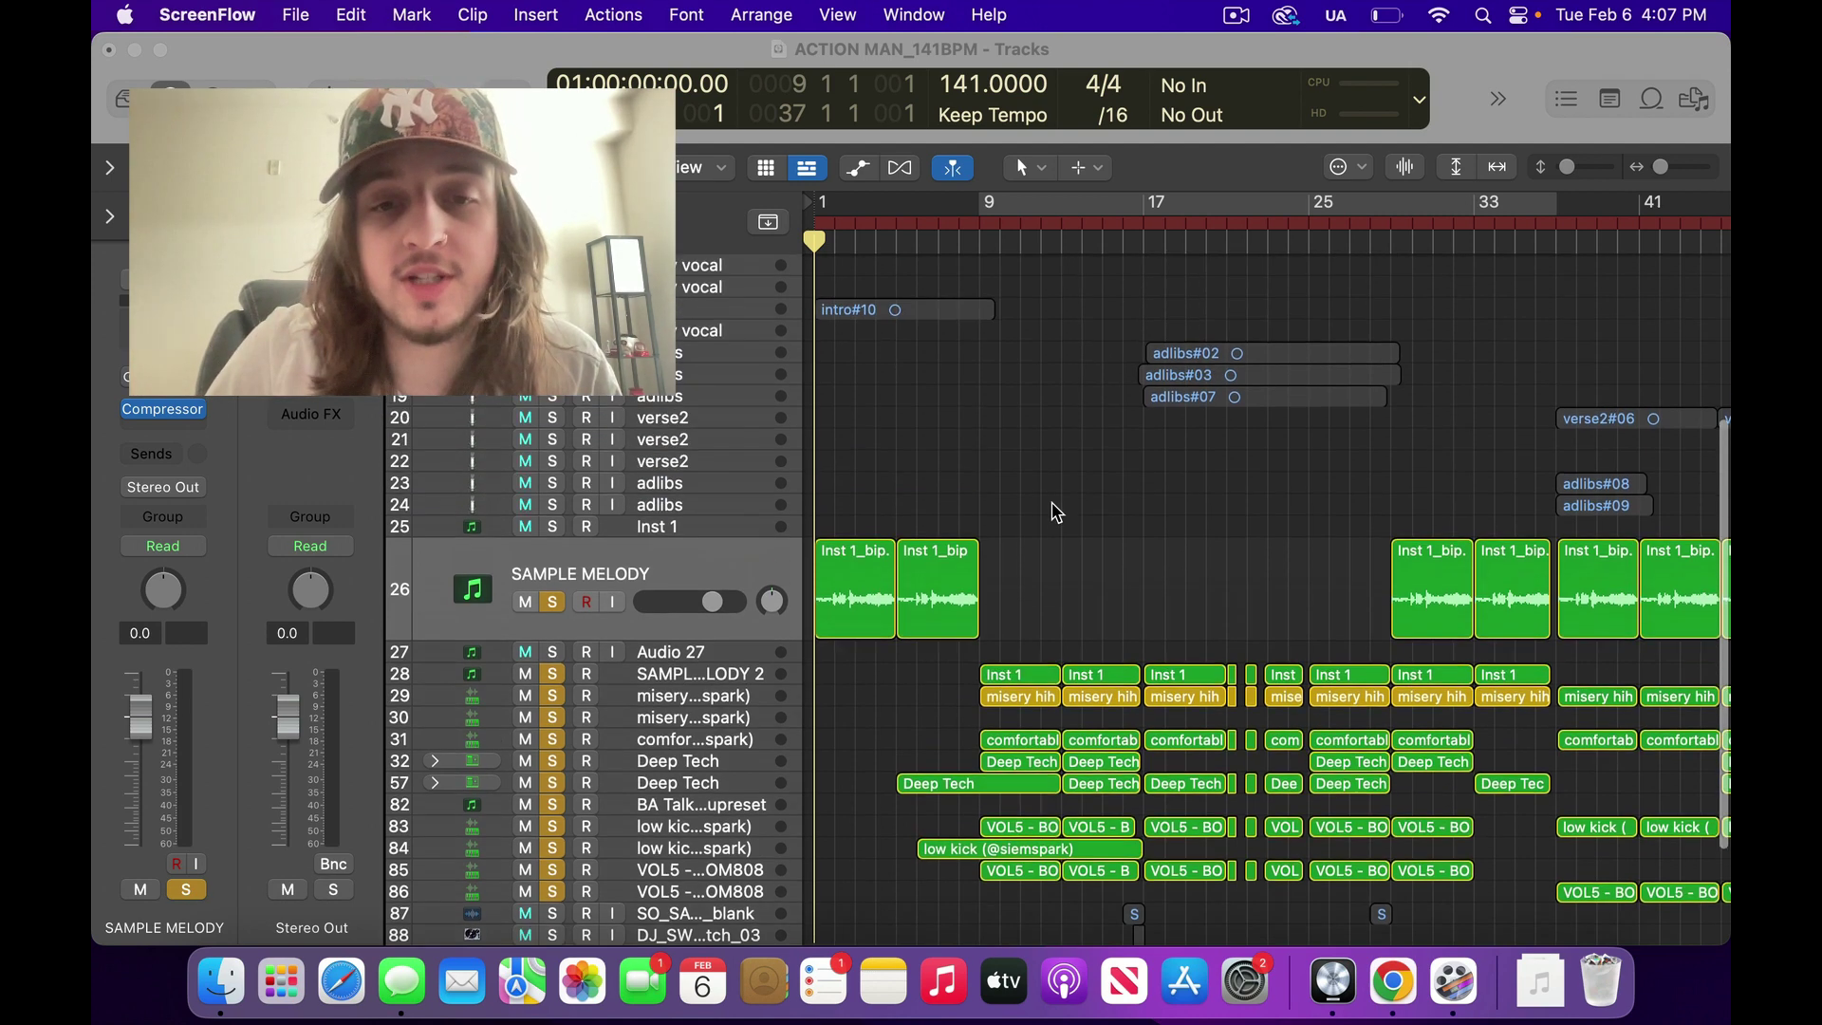
scroll(1057, 512, down, 4)
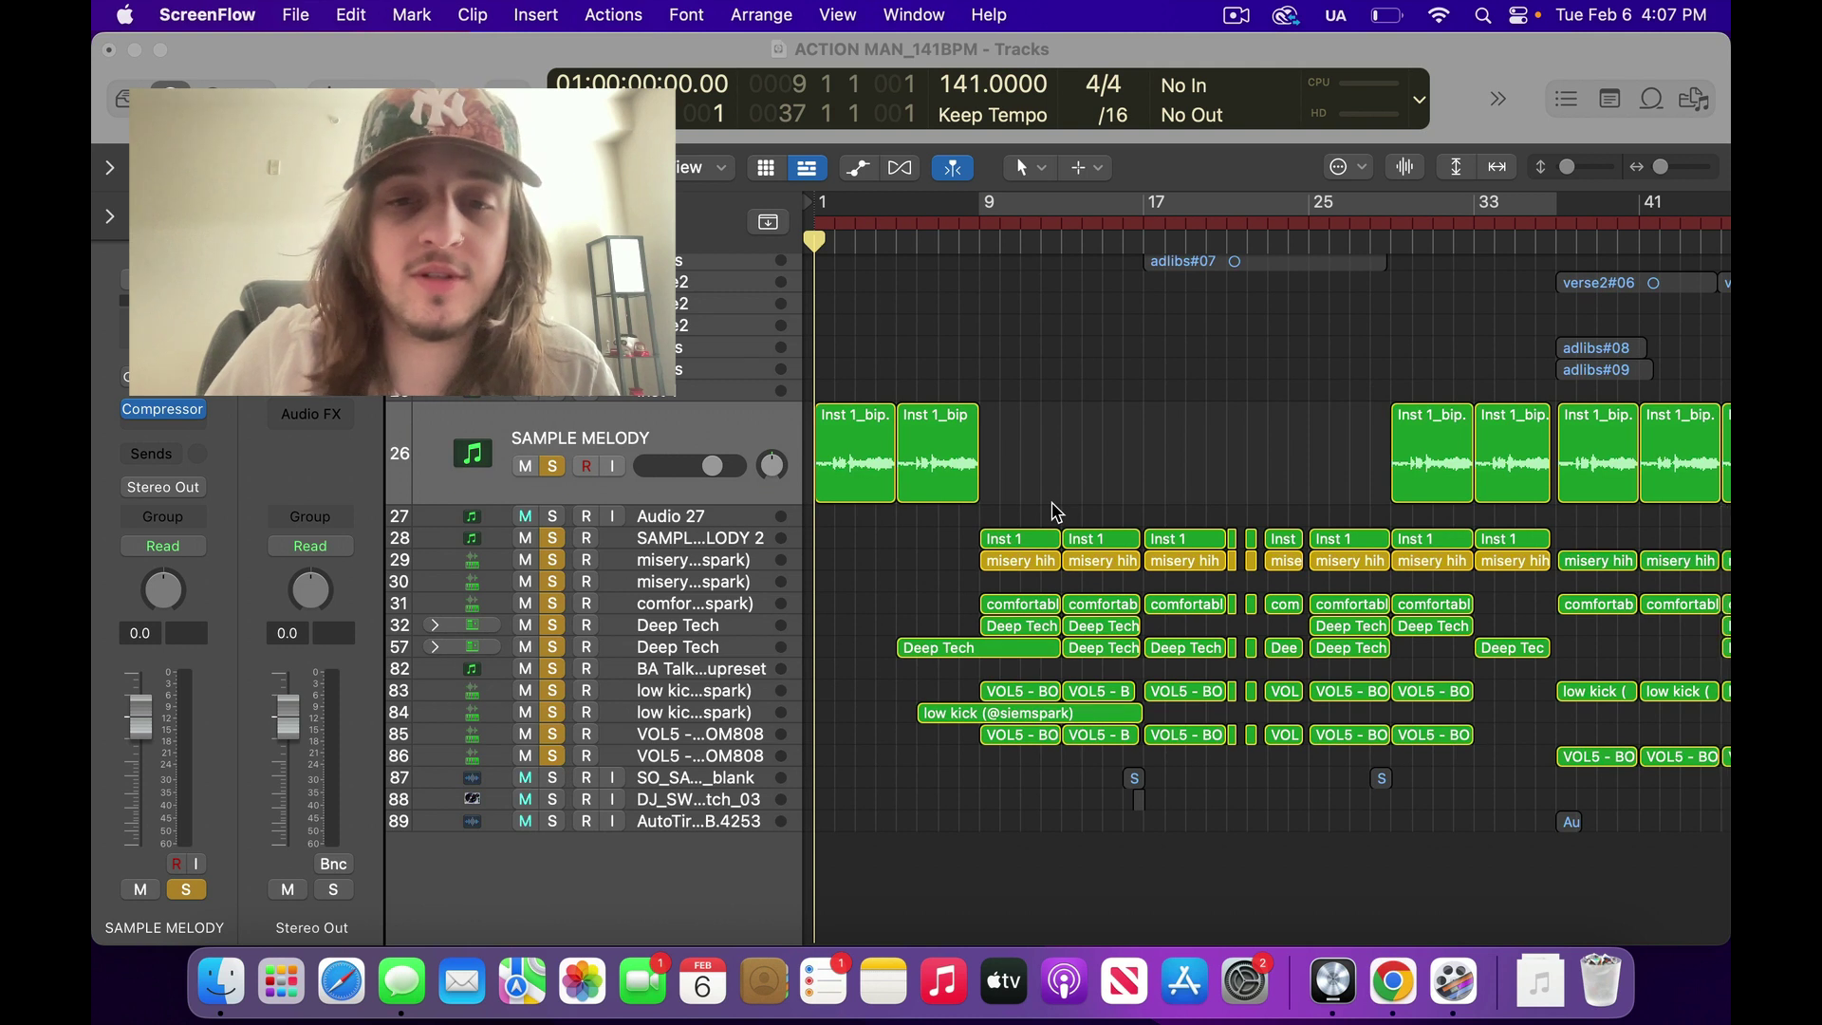
click(1054, 469)
key(space)
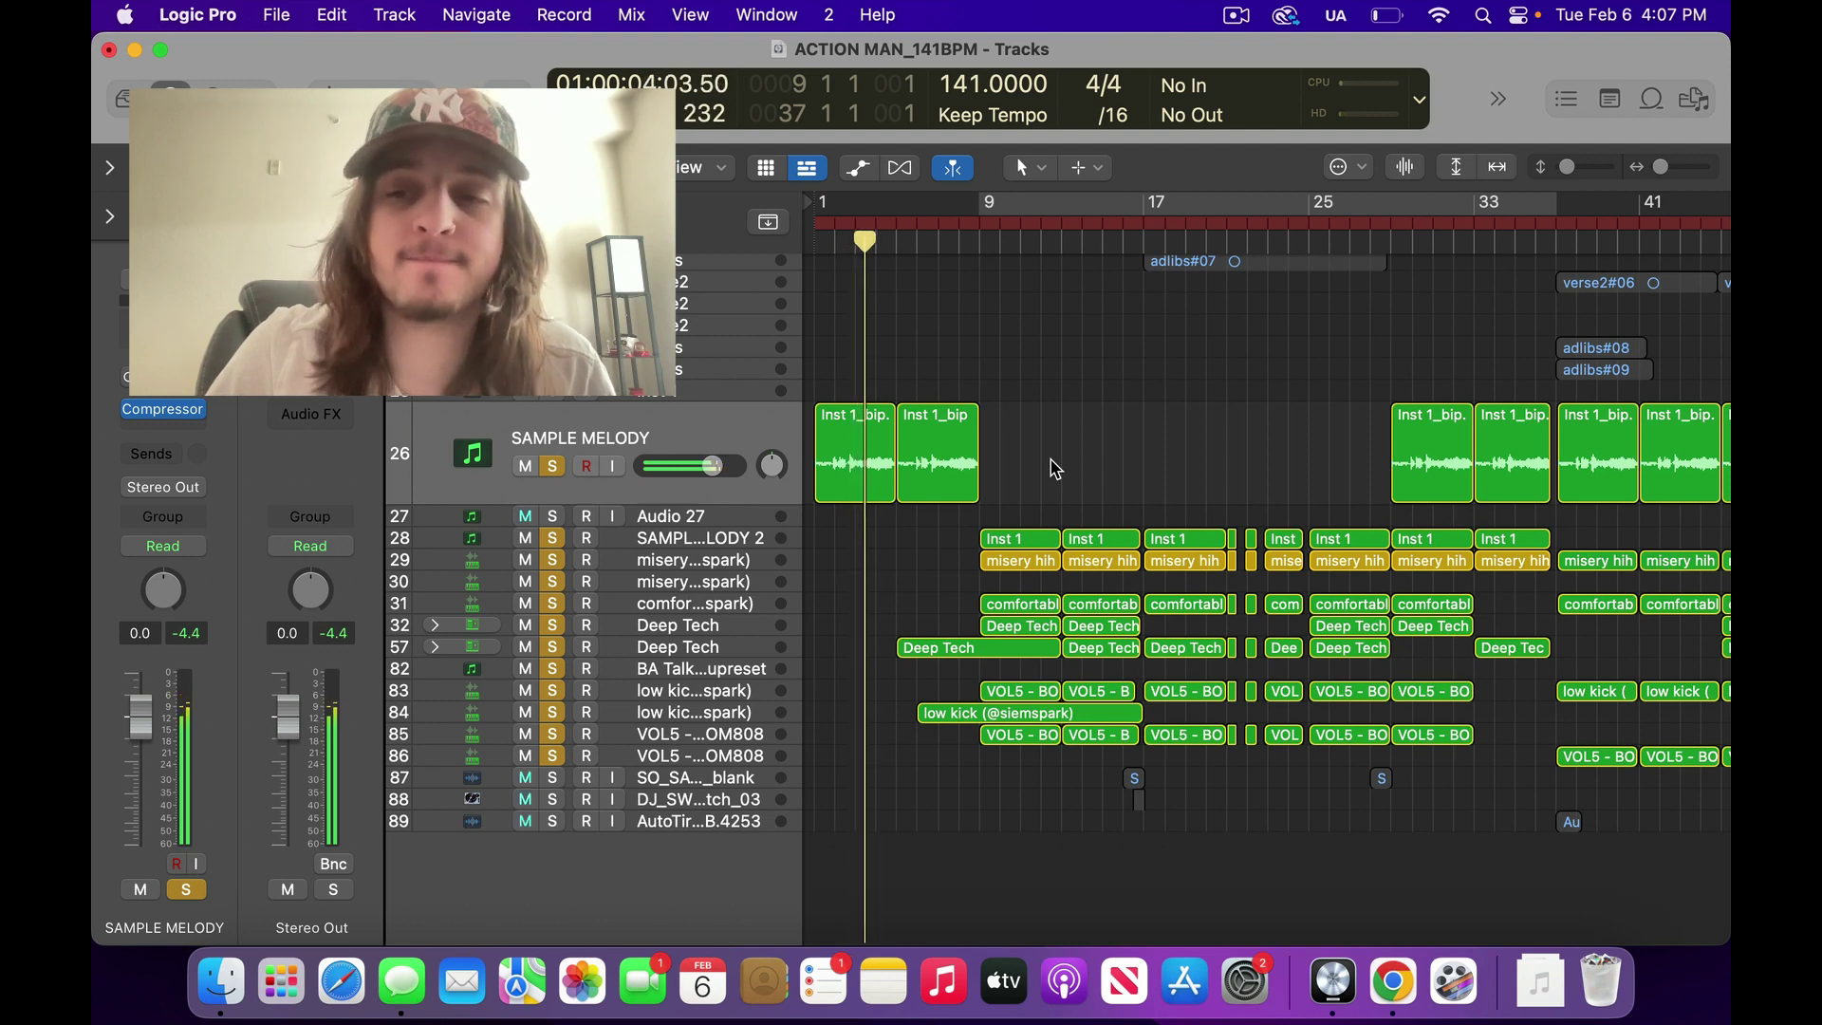
scroll(1056, 469, down, 1)
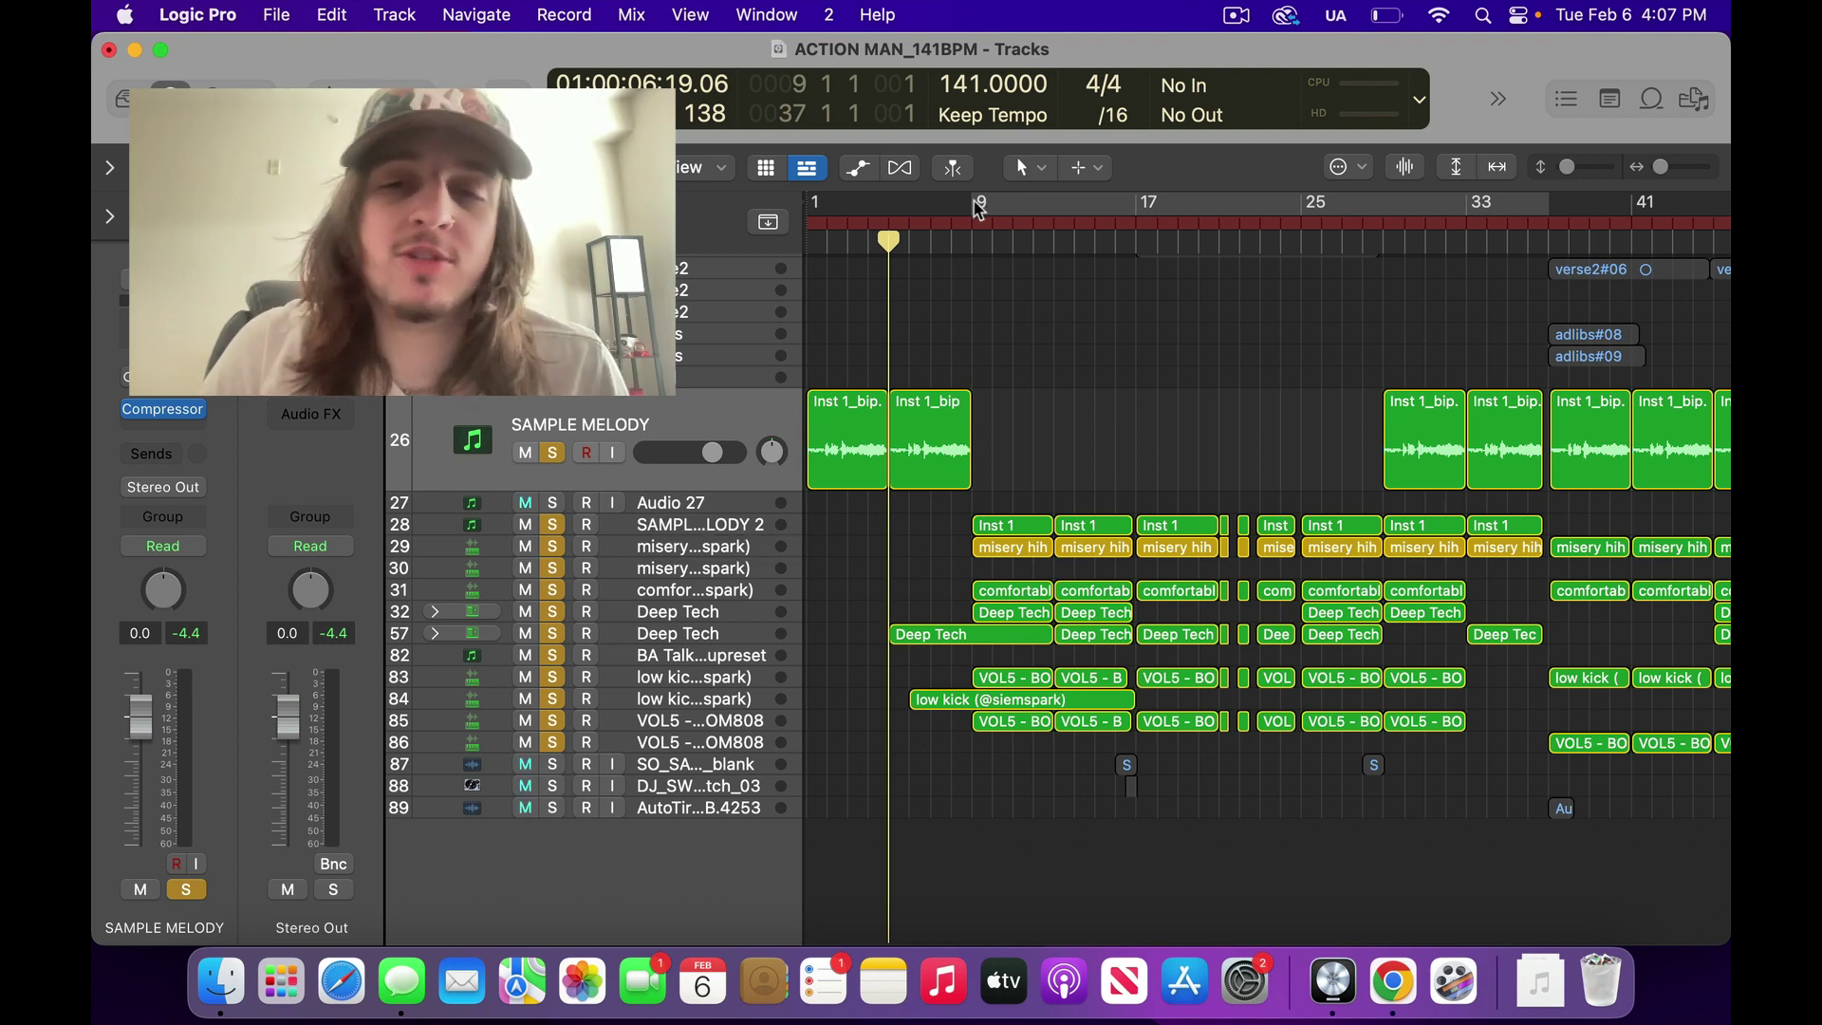
Cycle bars 9–17, solo track 28 SAMPLE MELODY 2, then play it and stop
drag(980, 209, 1139, 206)
click(752, 527)
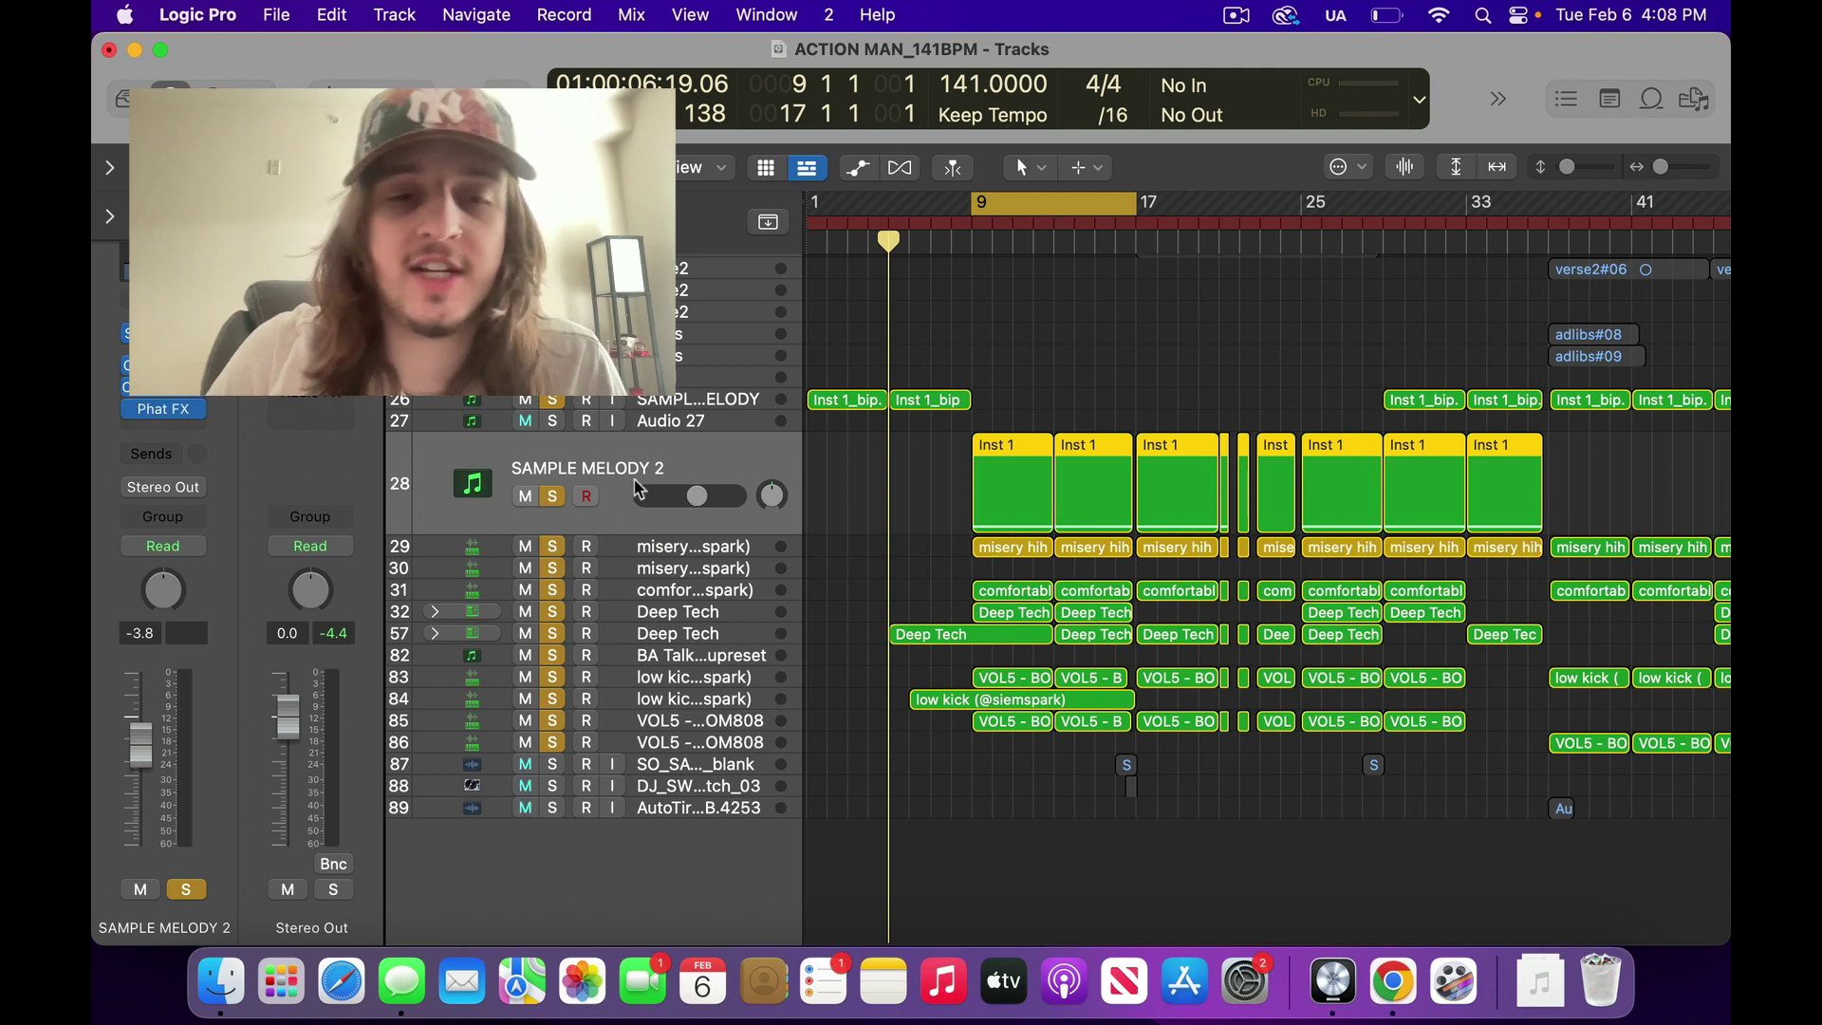
click(553, 497)
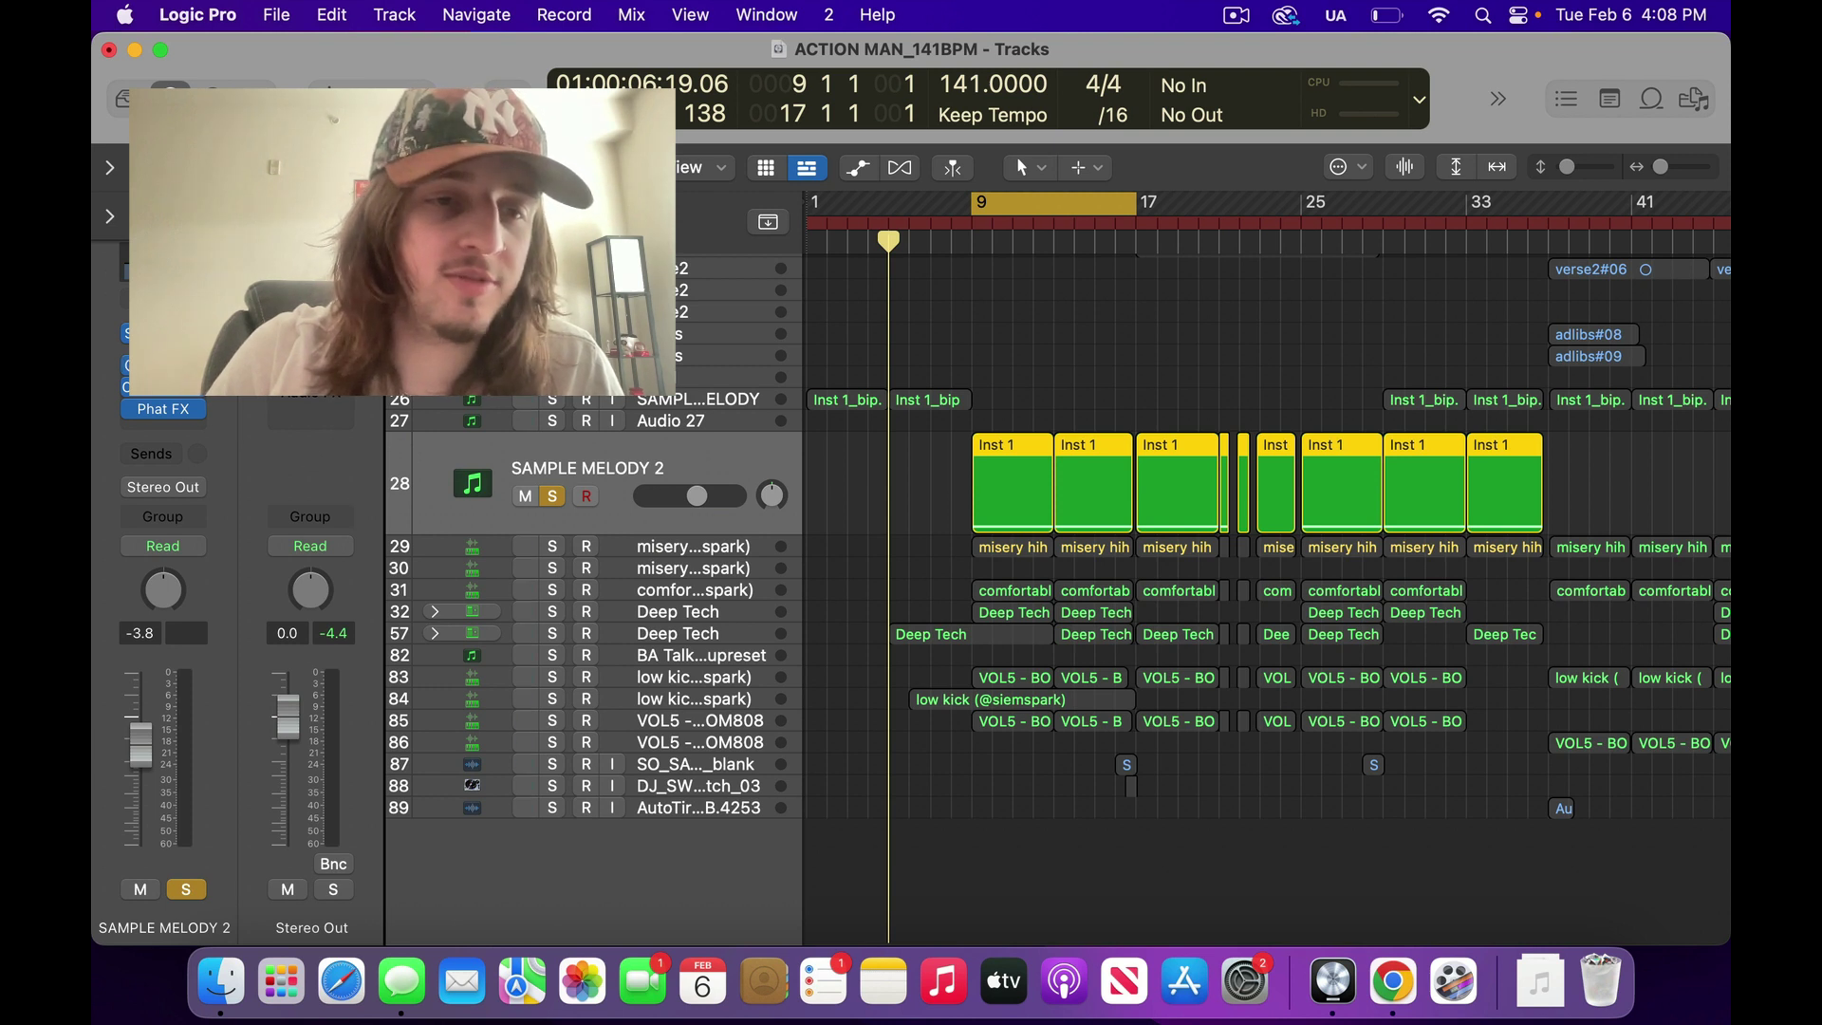
key(space)
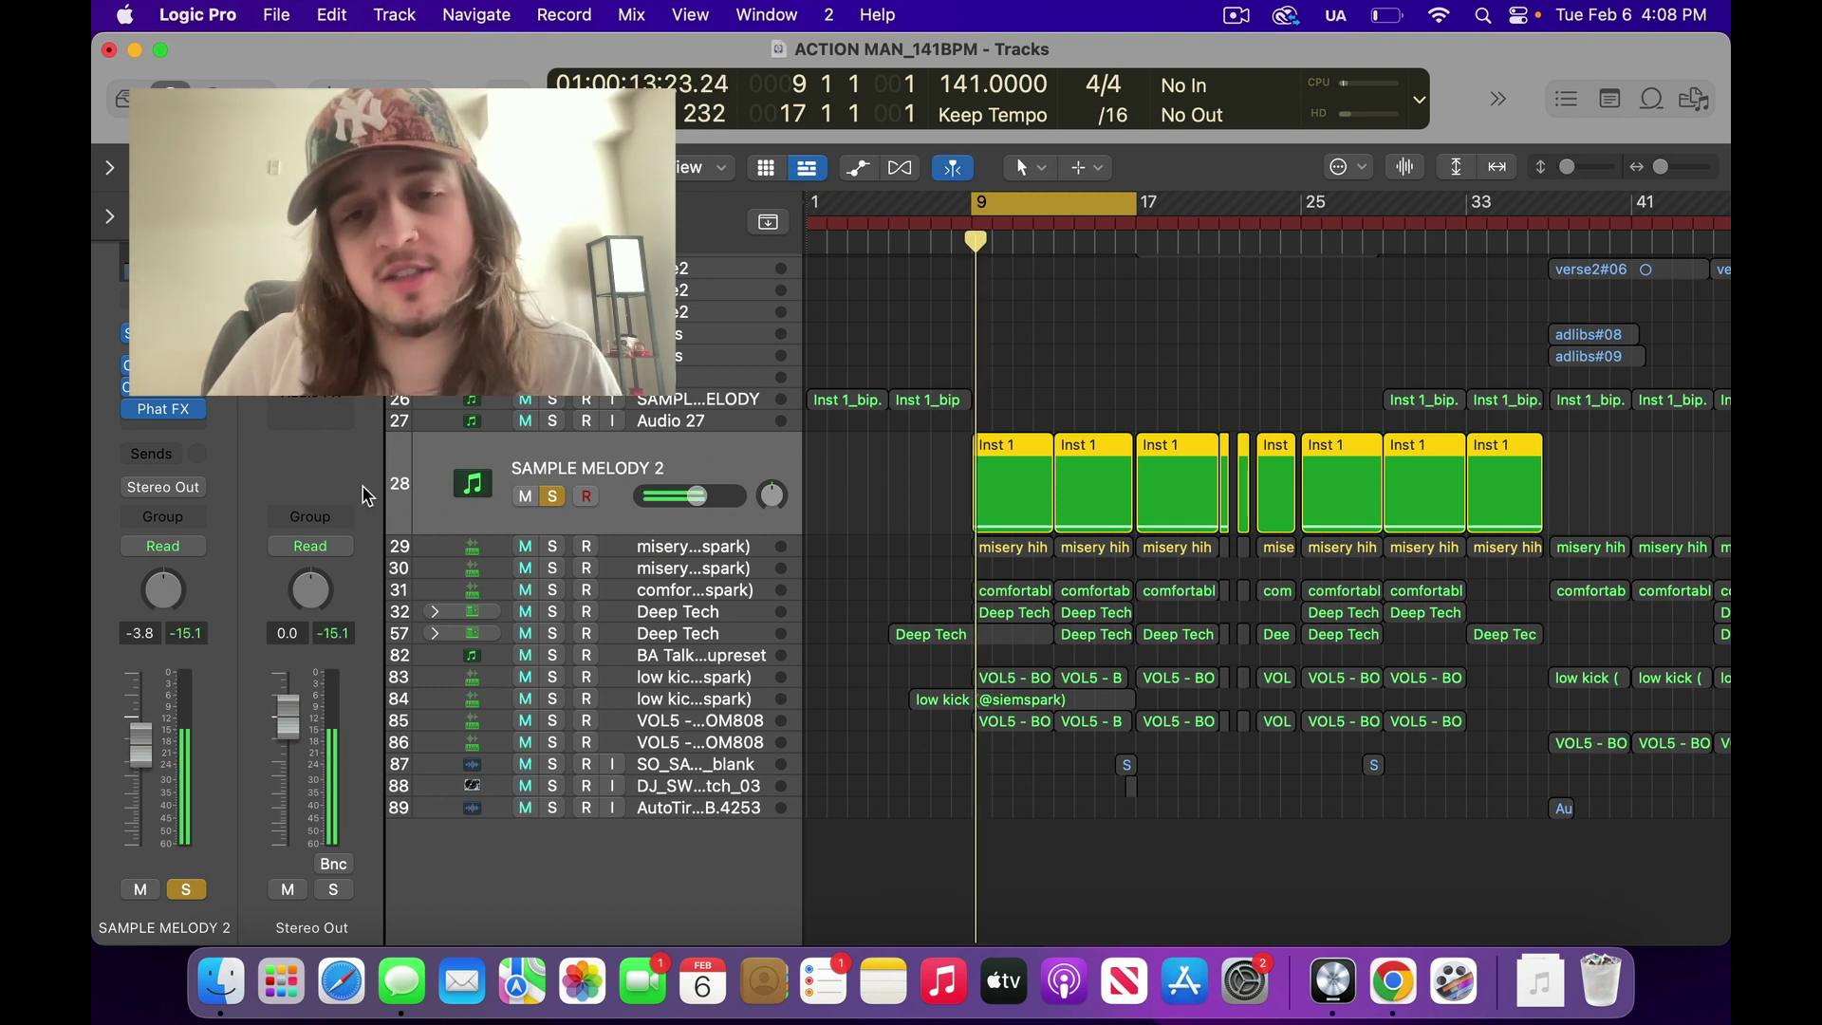
key(XF86AudioRaiseVolume)
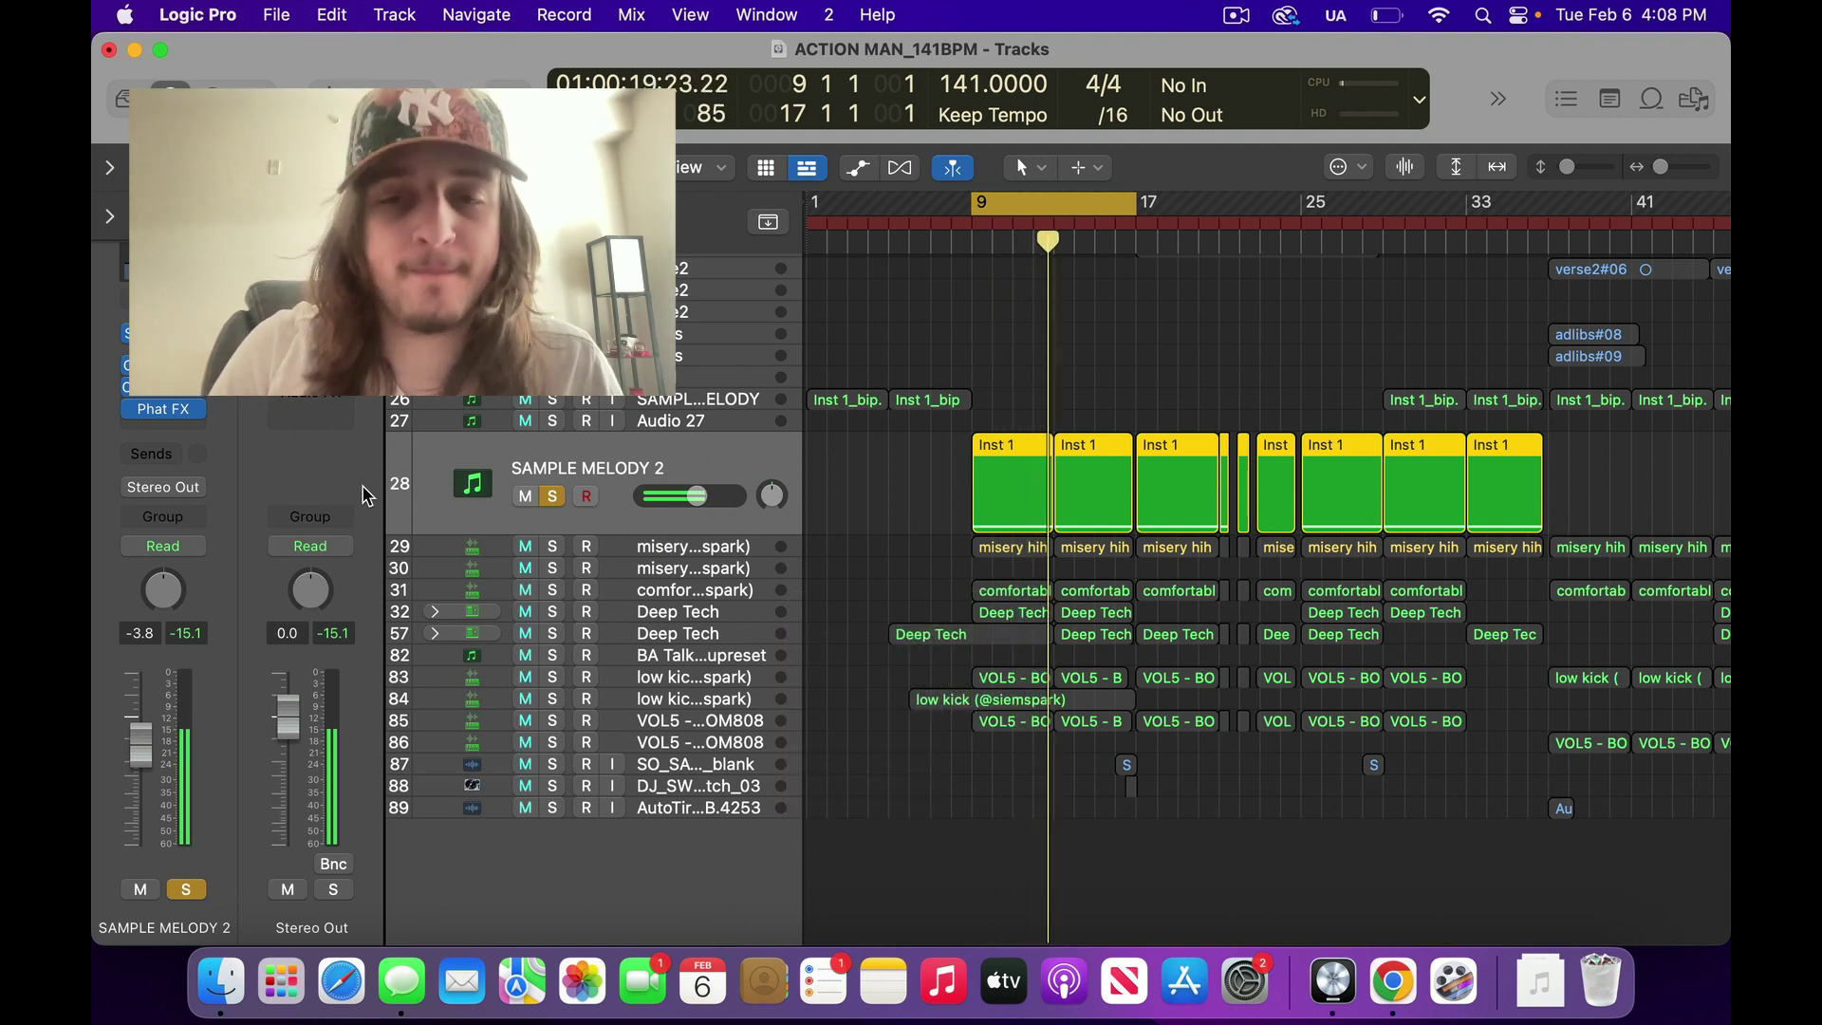
key(space)
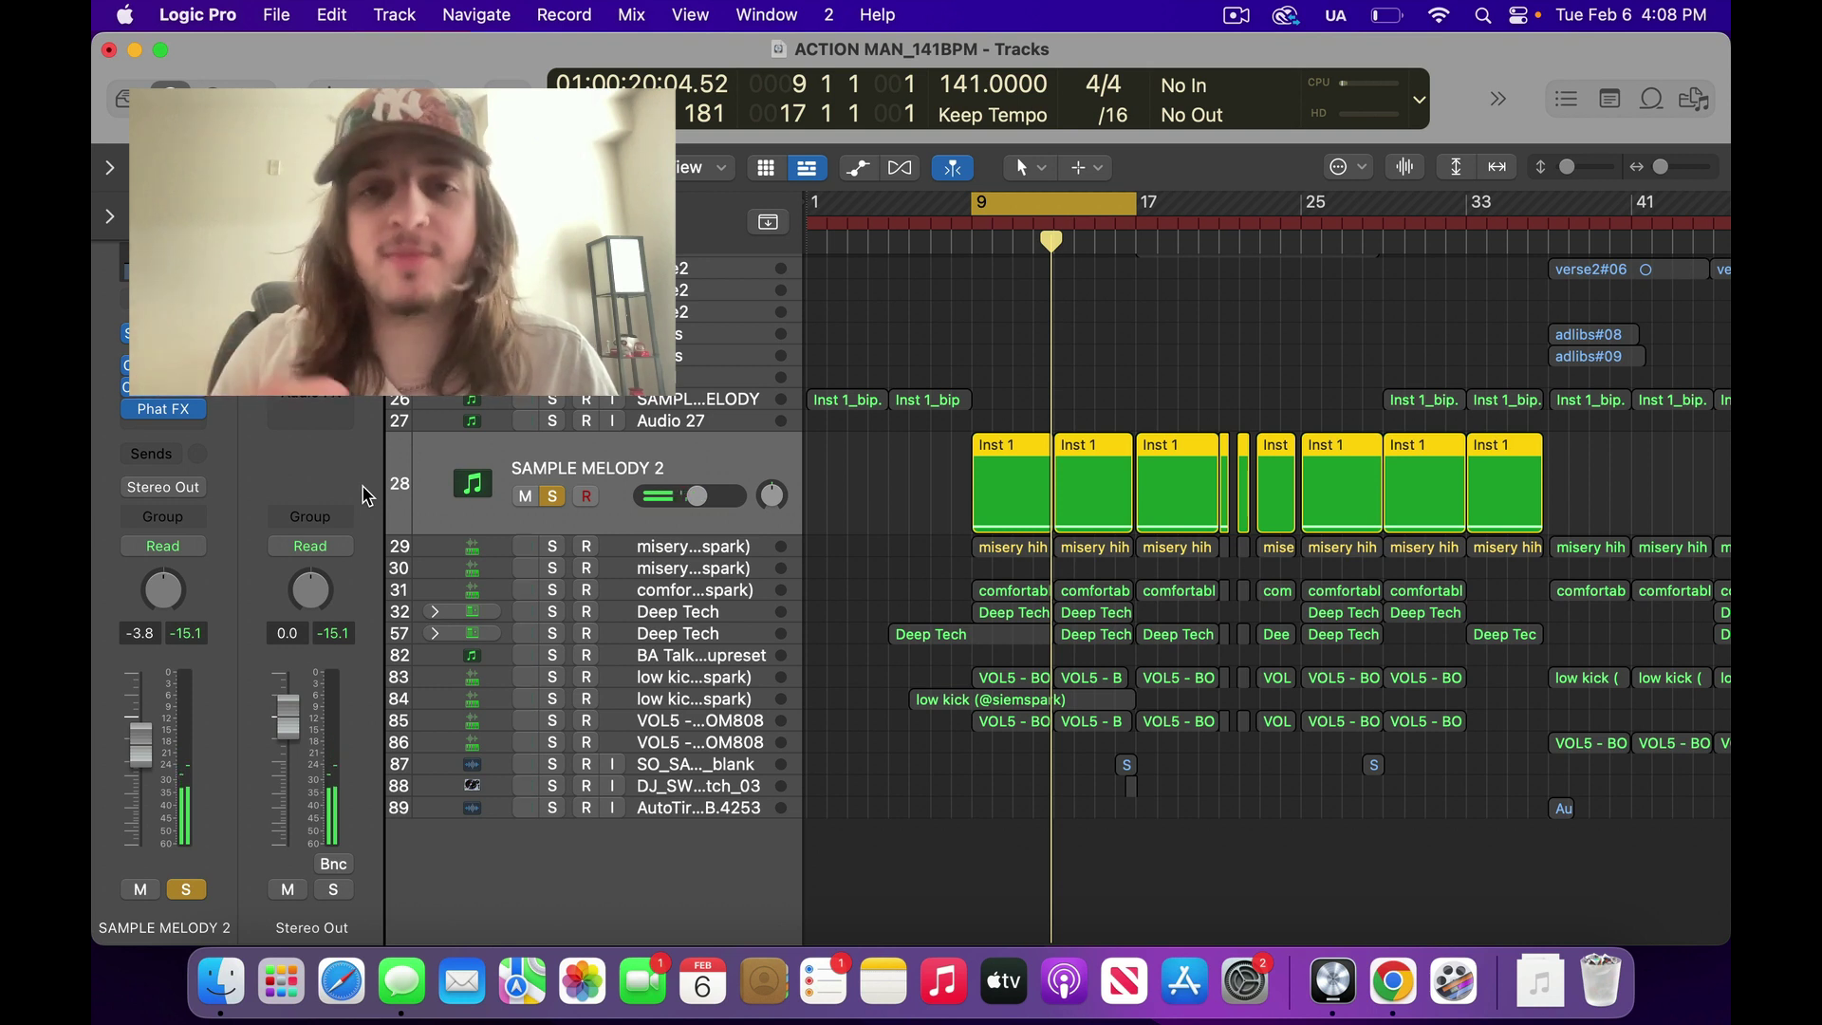
Add the misery (track 29) and comfortable clap tracks to the solo, replay, and enlarge track rows
click(558, 546)
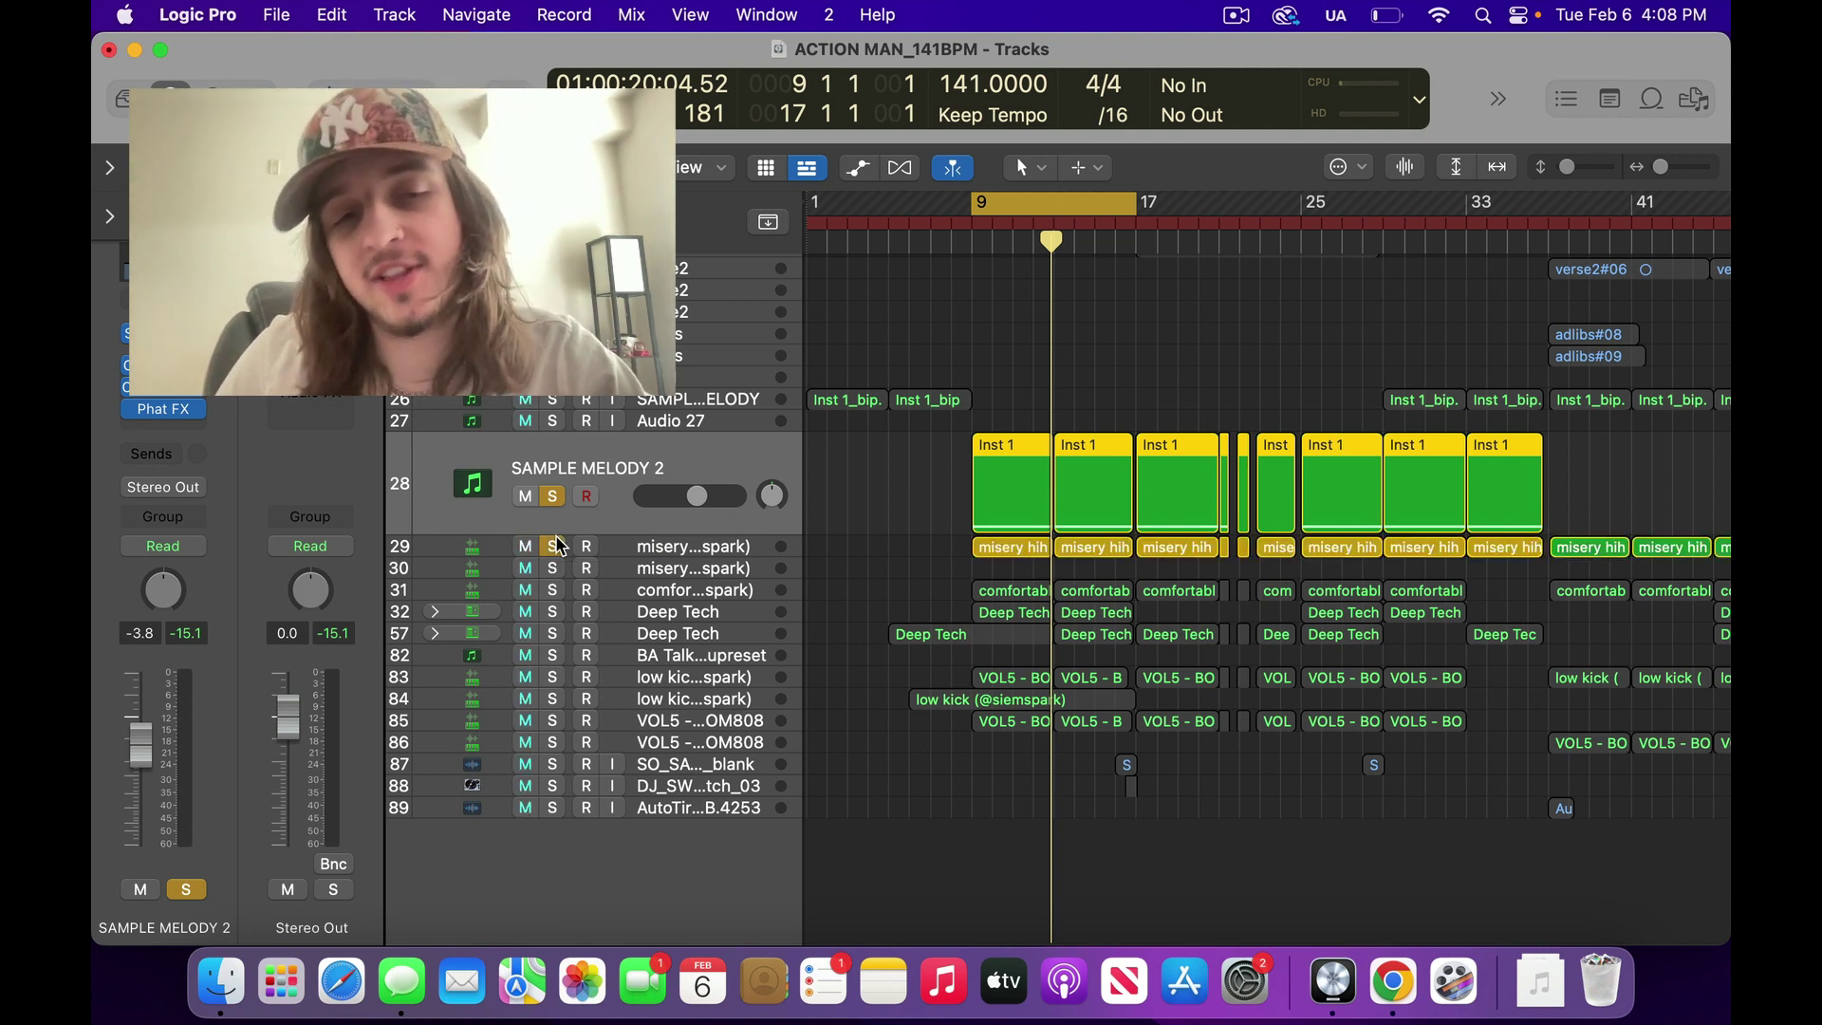
key(space)
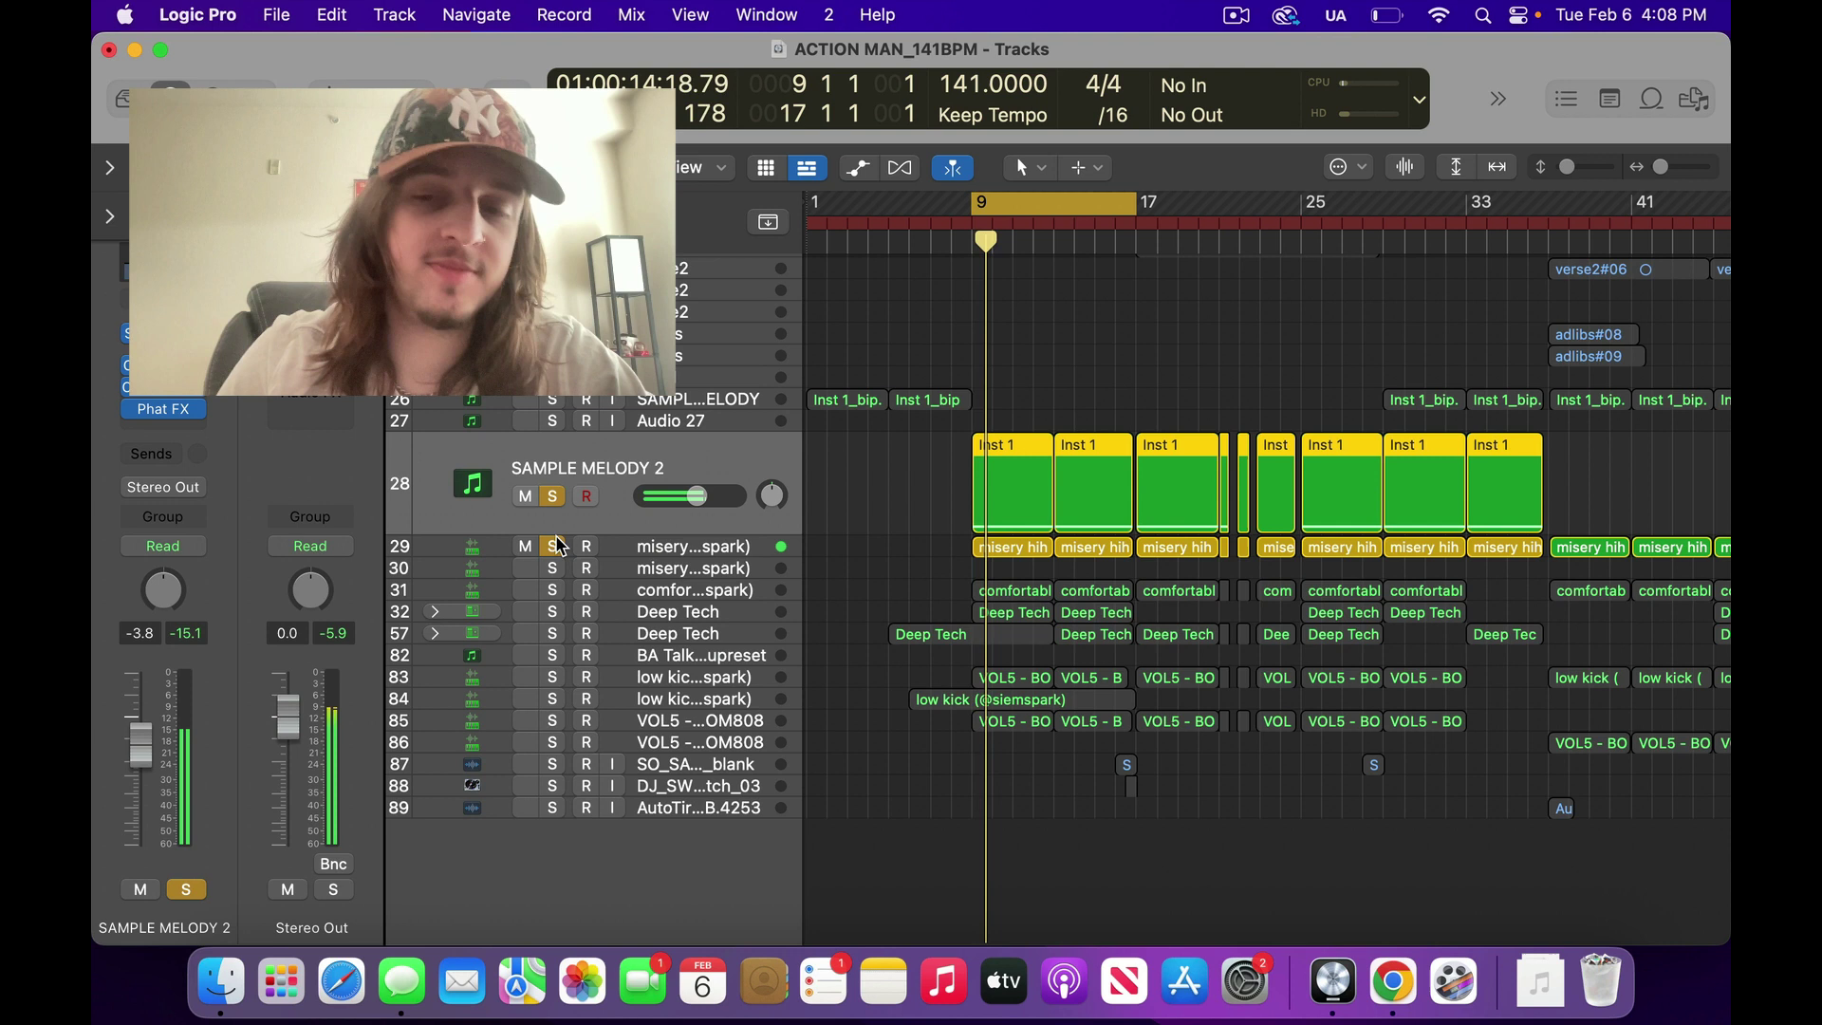
click(560, 590)
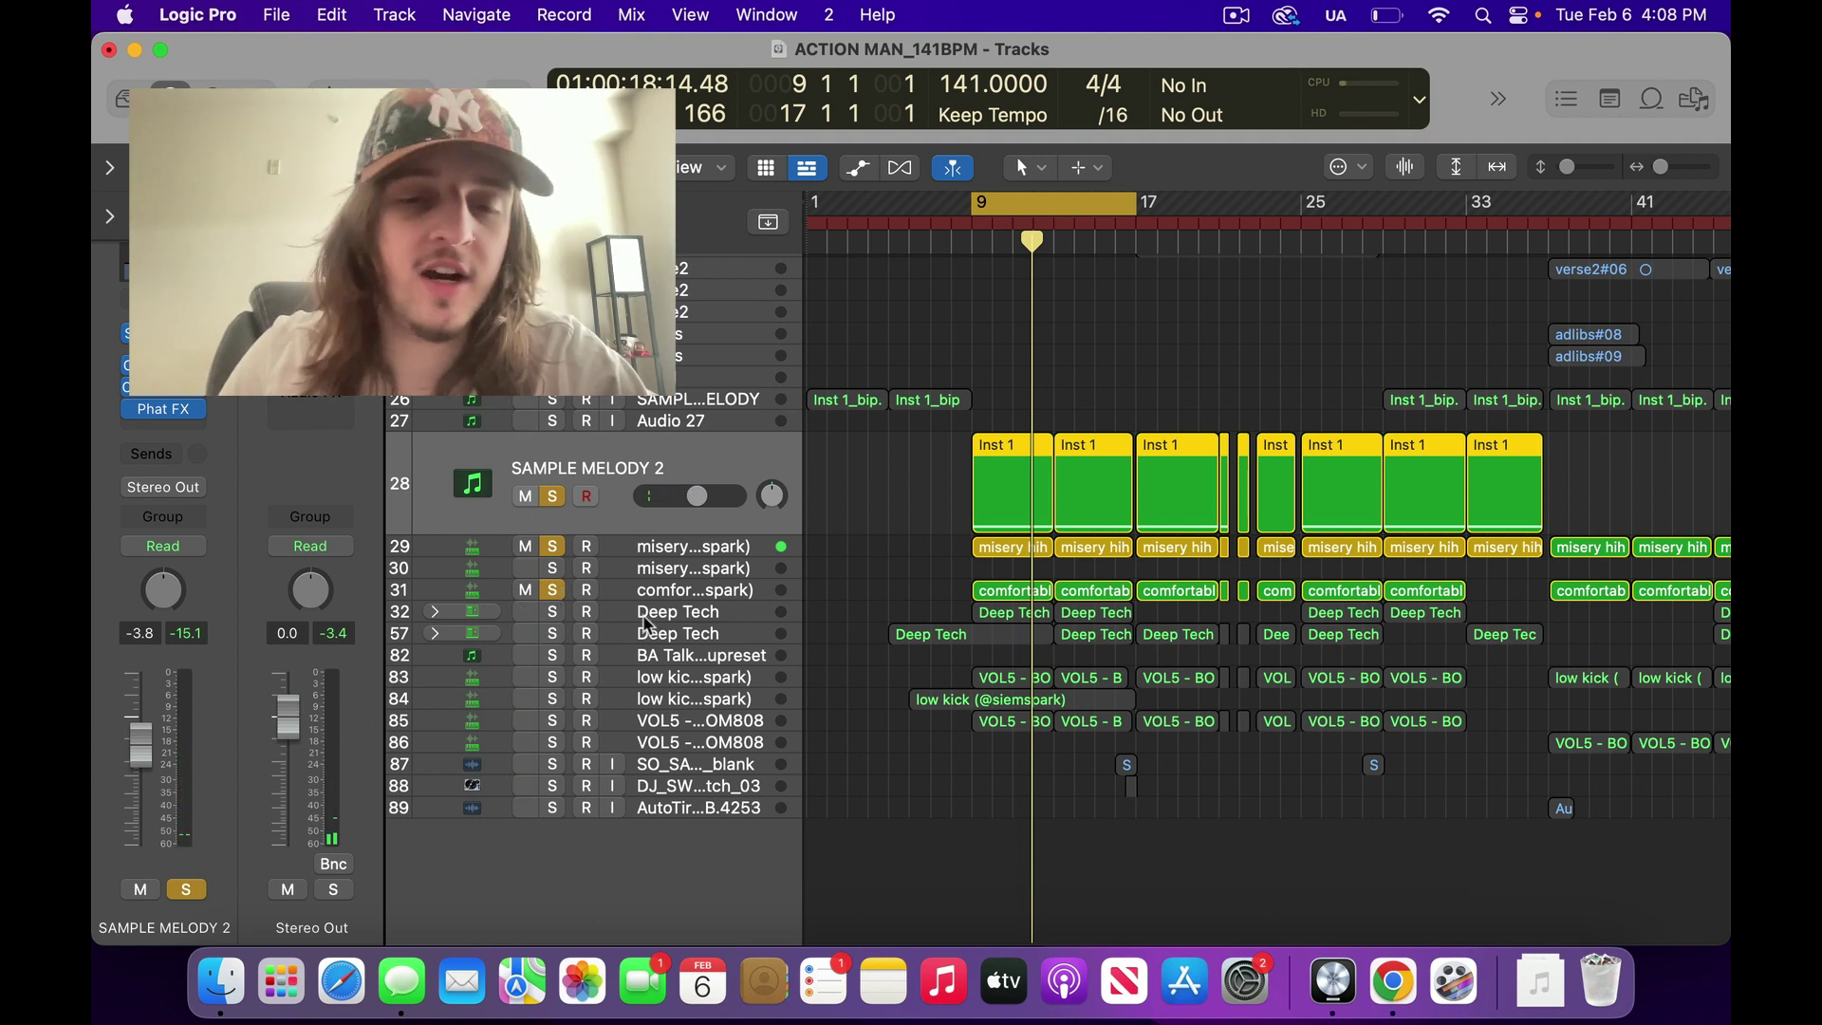
key(space)
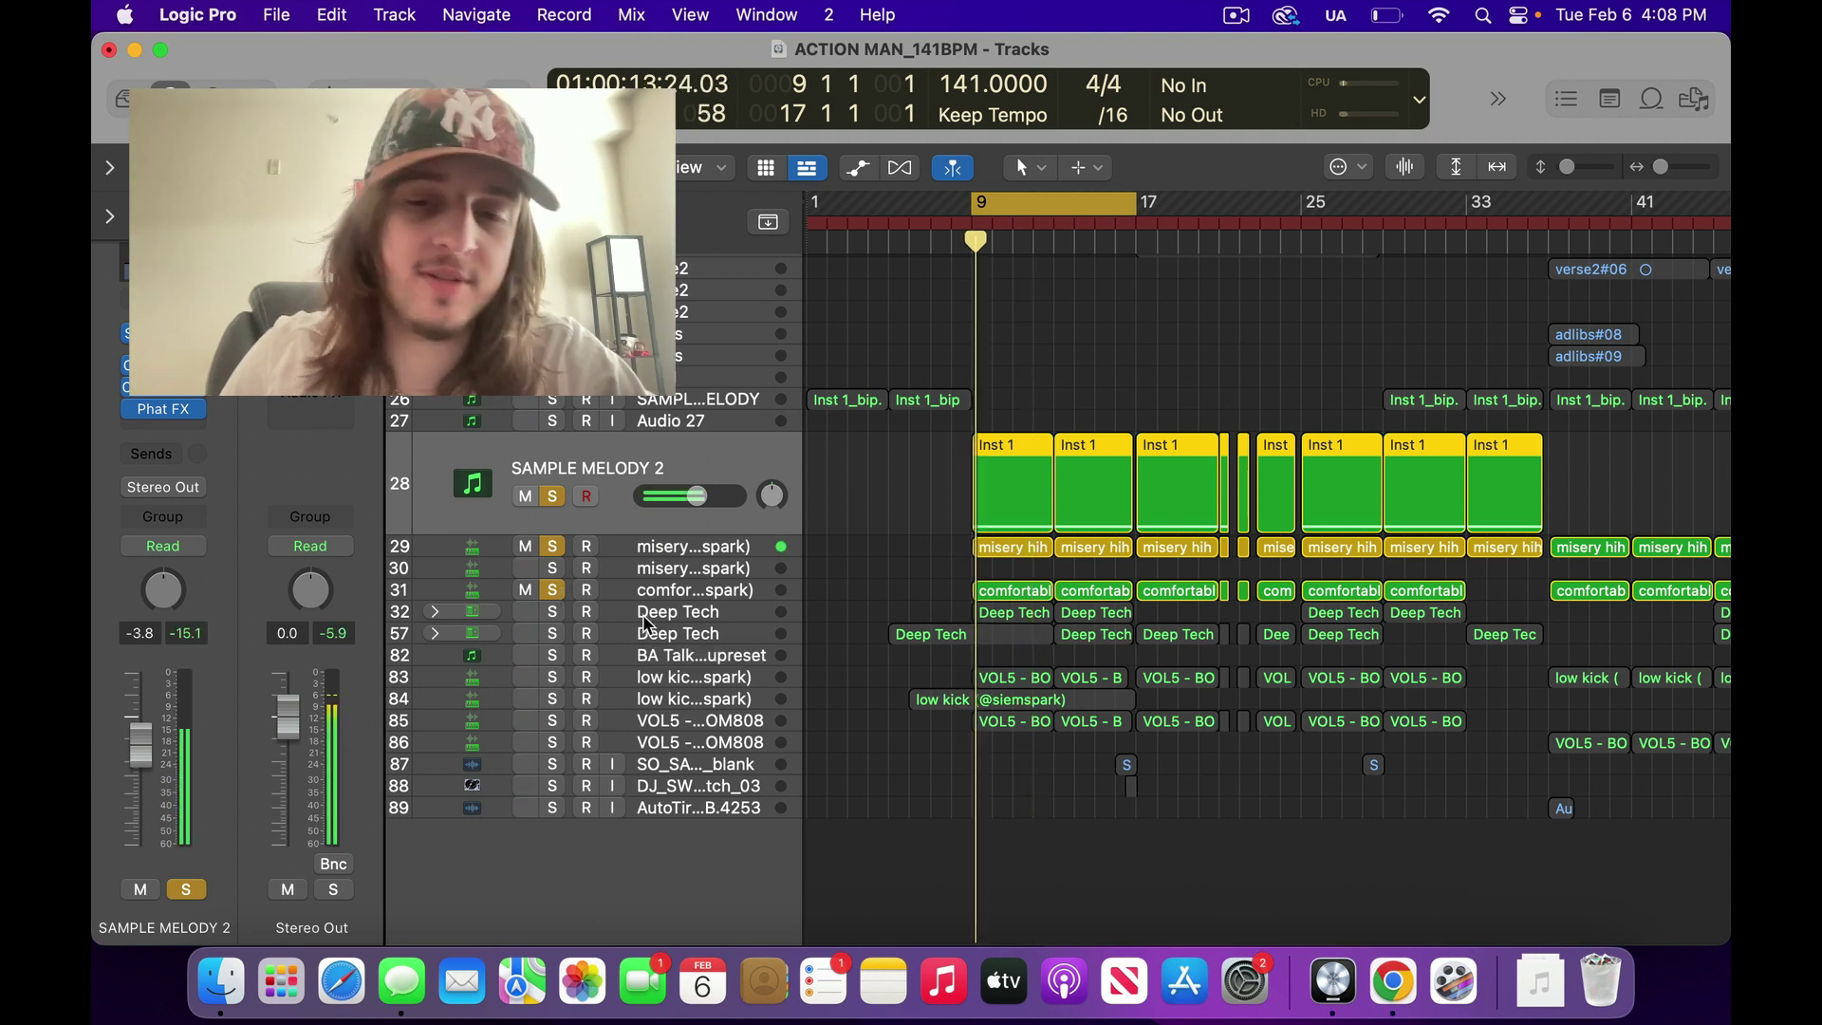
drag(1564, 167, 1598, 180)
scroll(1194, 515, down, 4)
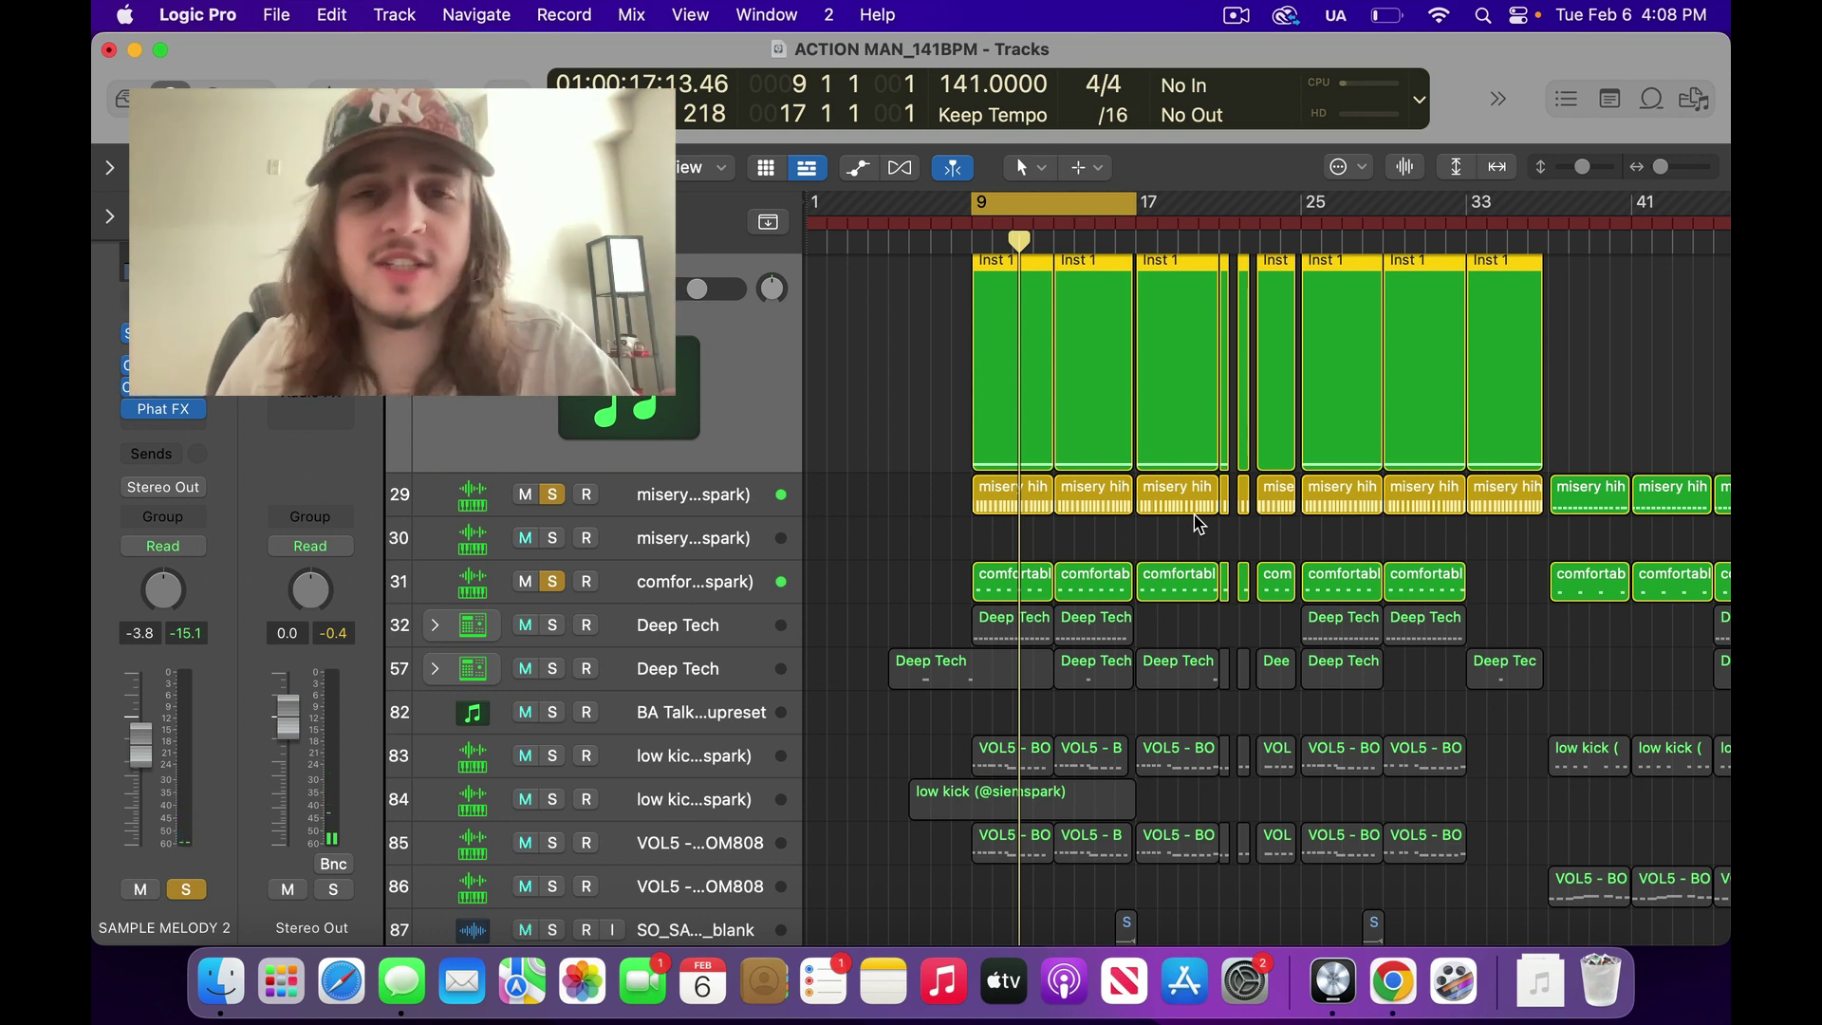
Solo the first Deep Tech drum track (32) and keep playing from the loop start
click(673, 623)
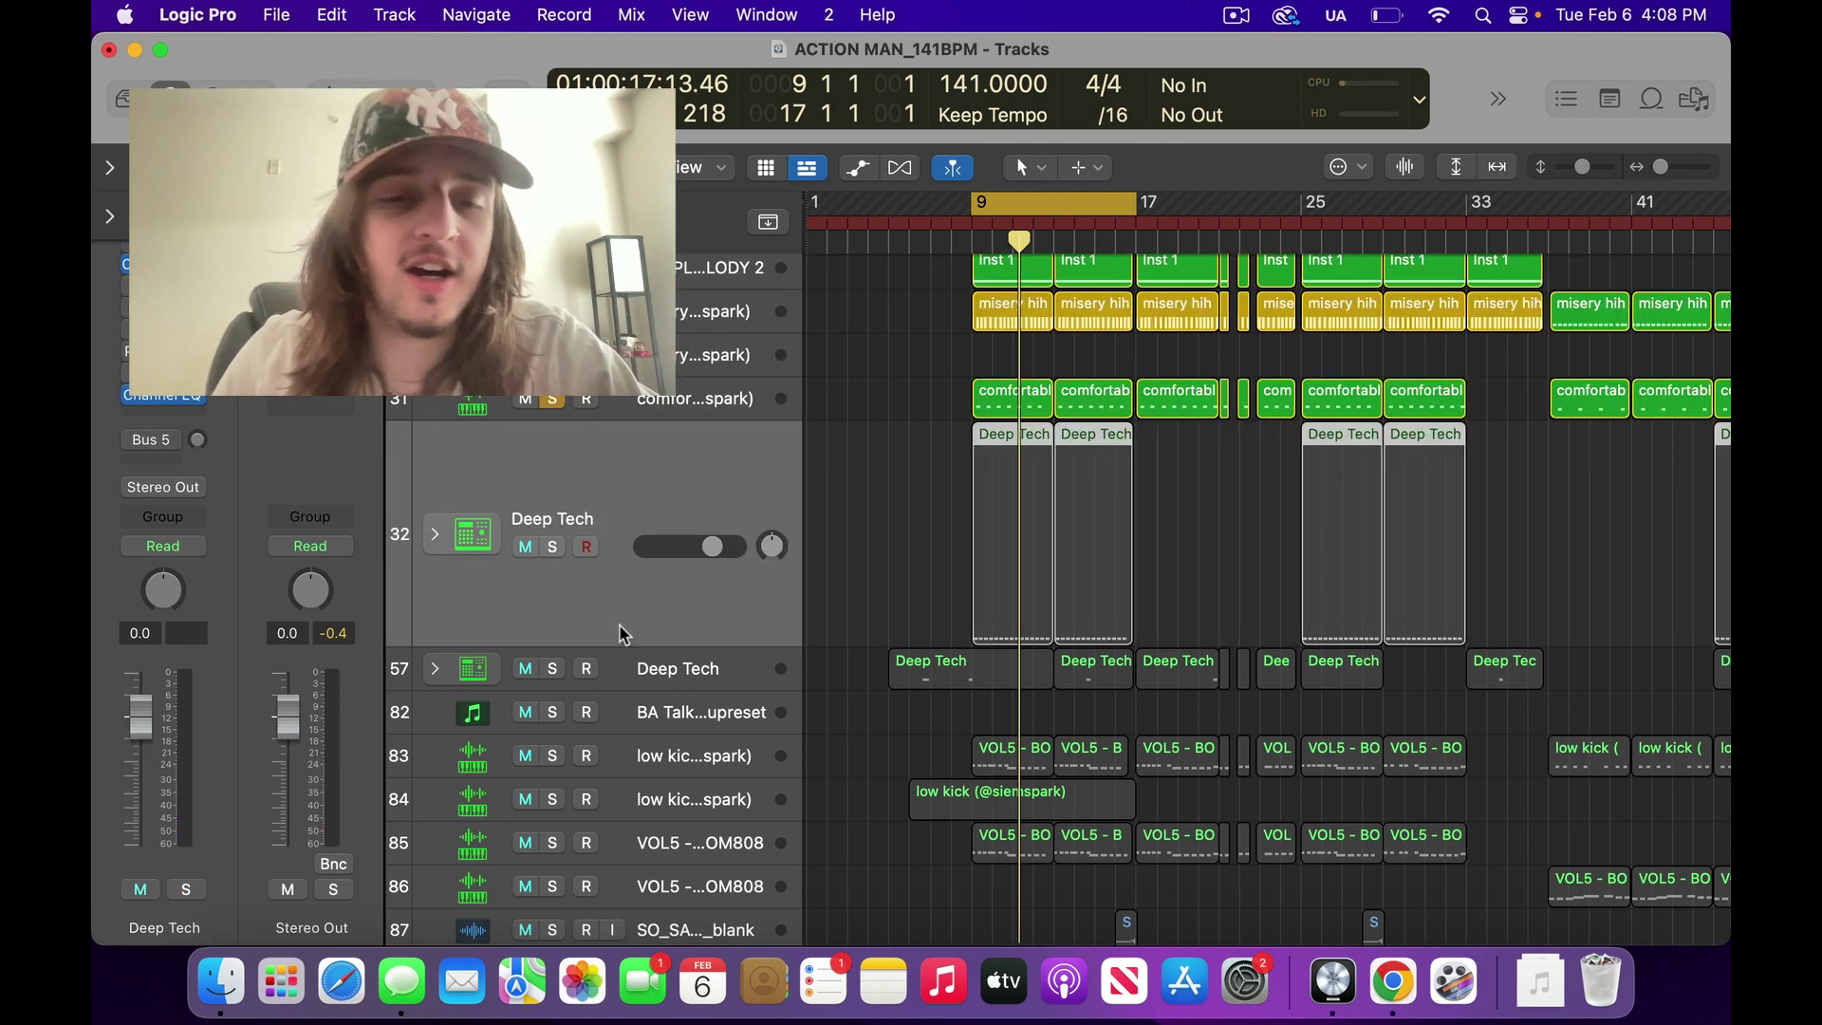
click(553, 548)
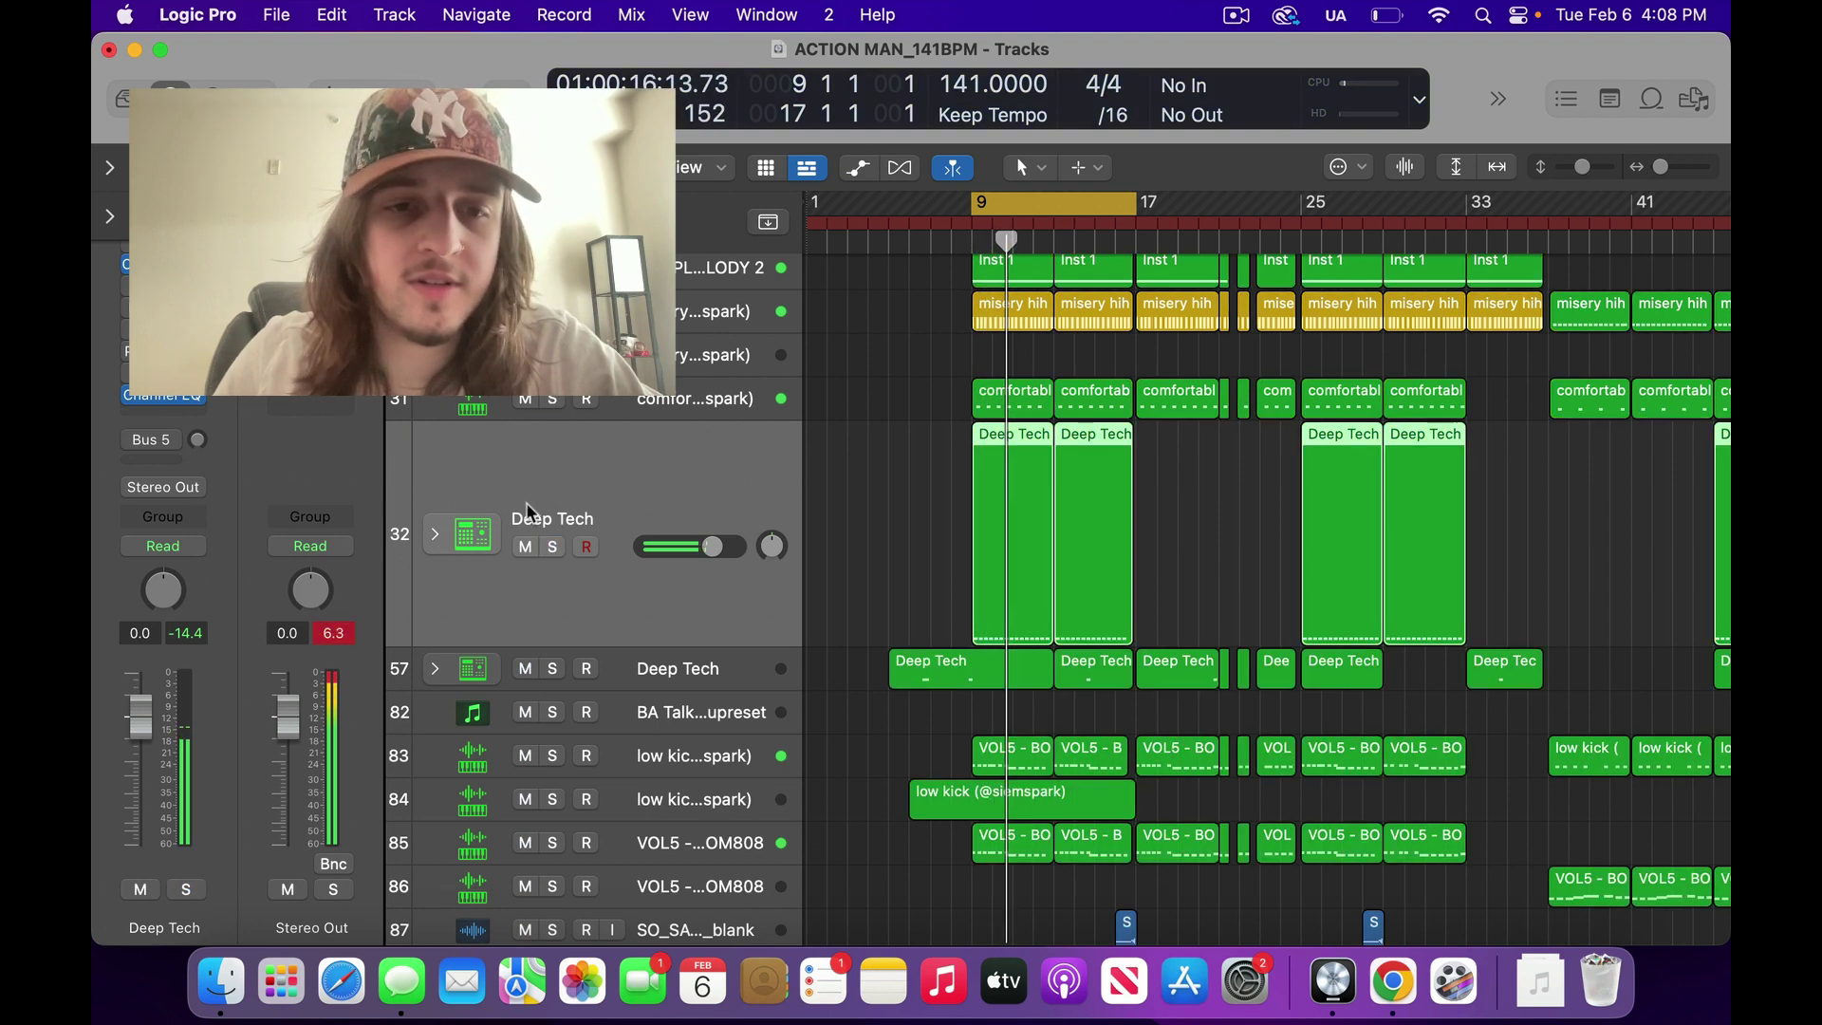
key(space)
key(space)
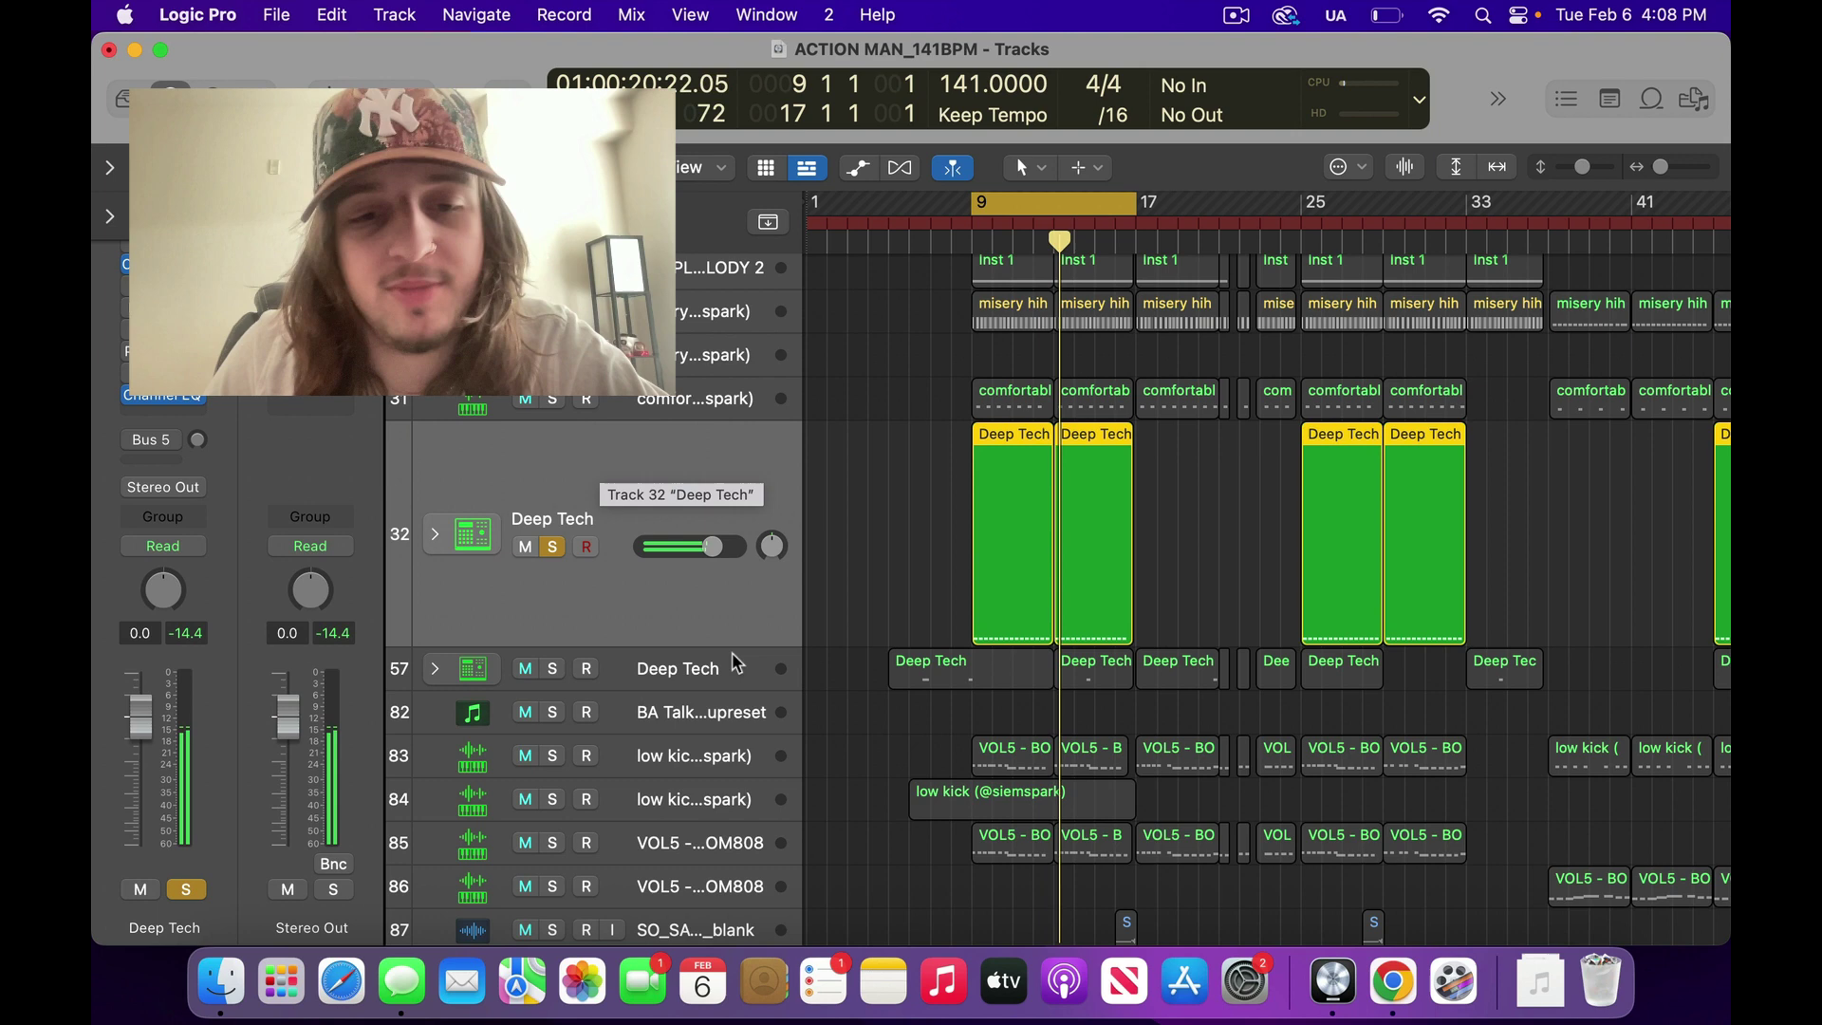
scroll(744, 691, down, 1)
Solo the second Deep Tech track (57), replay, and move the cycle start to bar 8
click(552, 617)
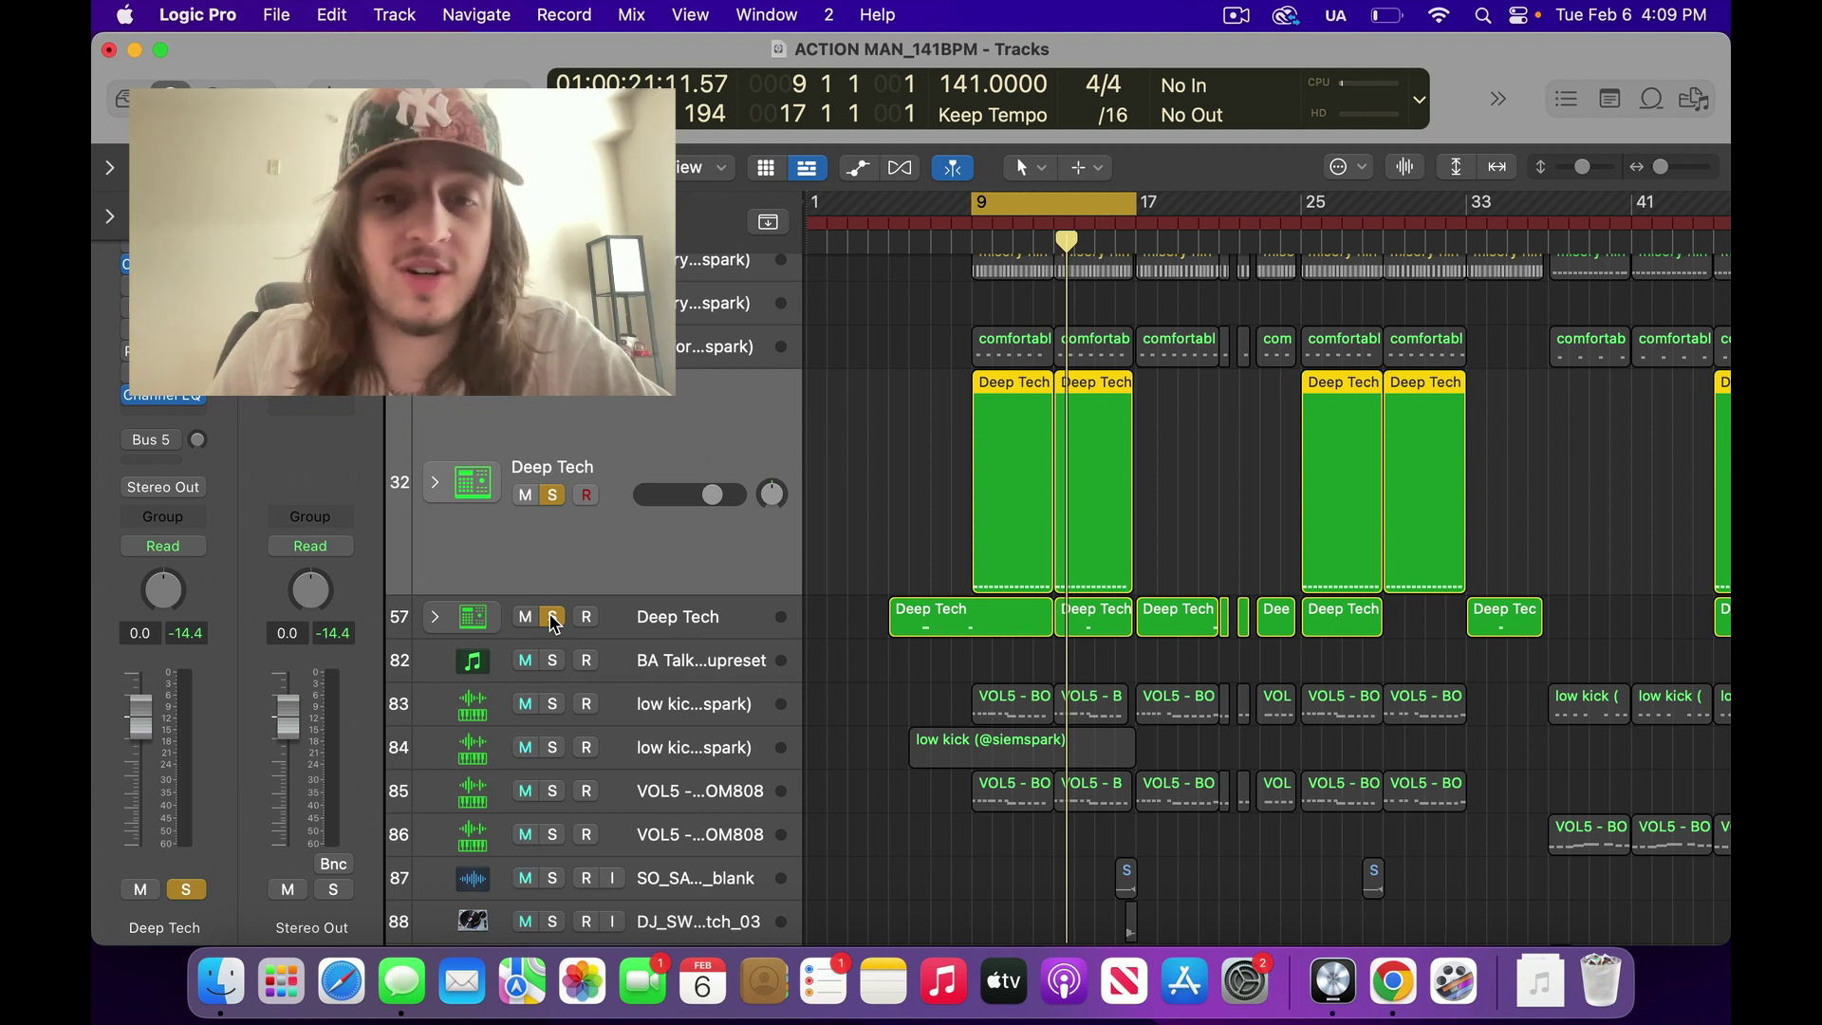
key(space)
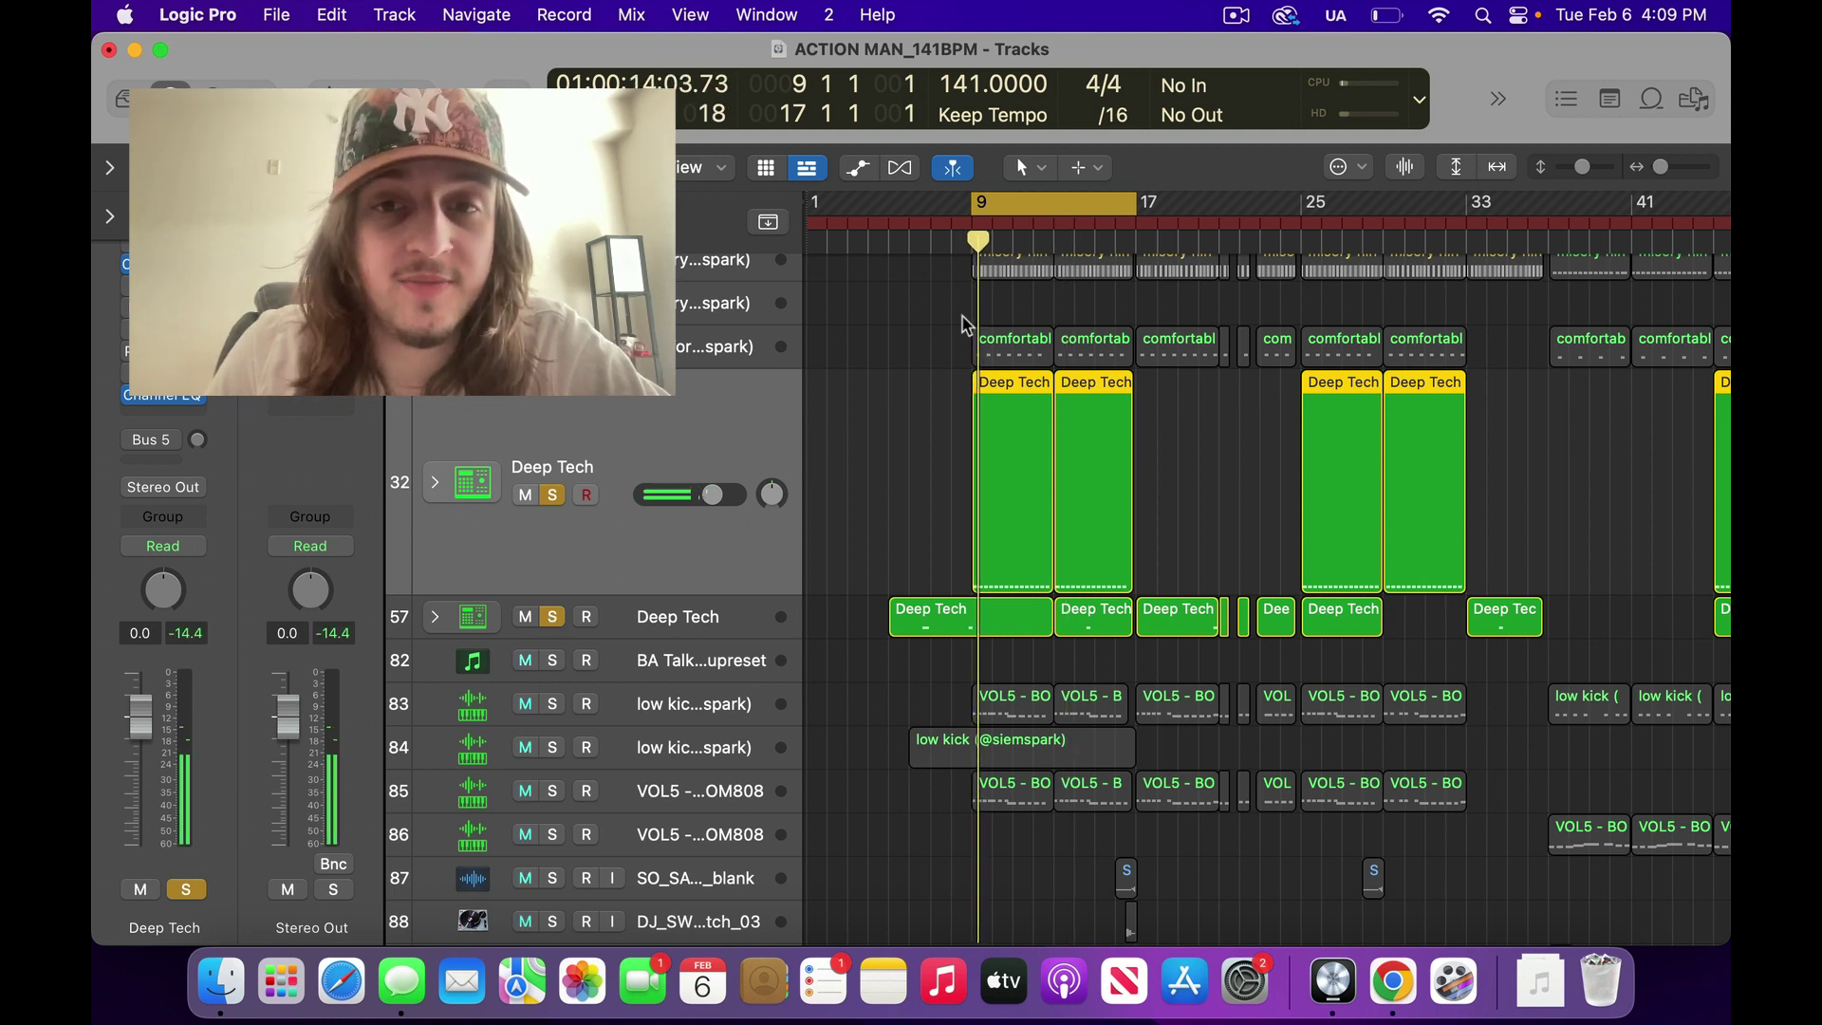
drag(981, 210, 954, 212)
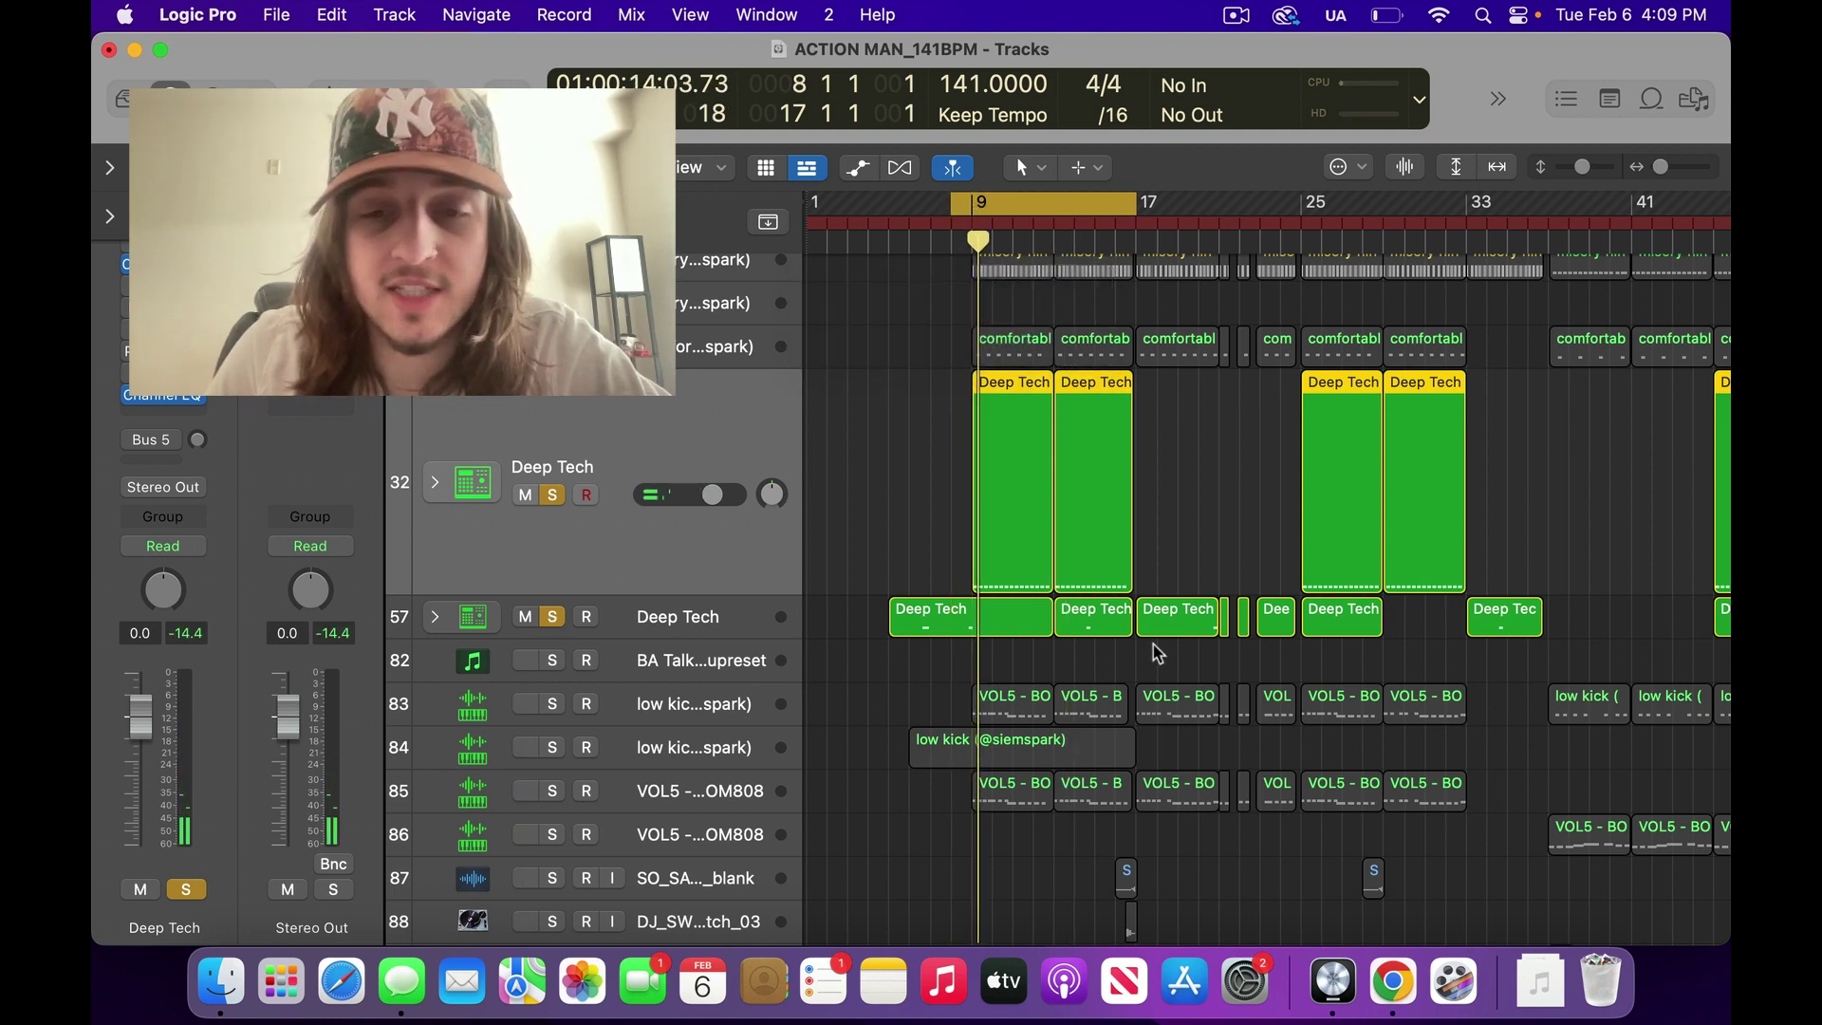
key(super+Right)
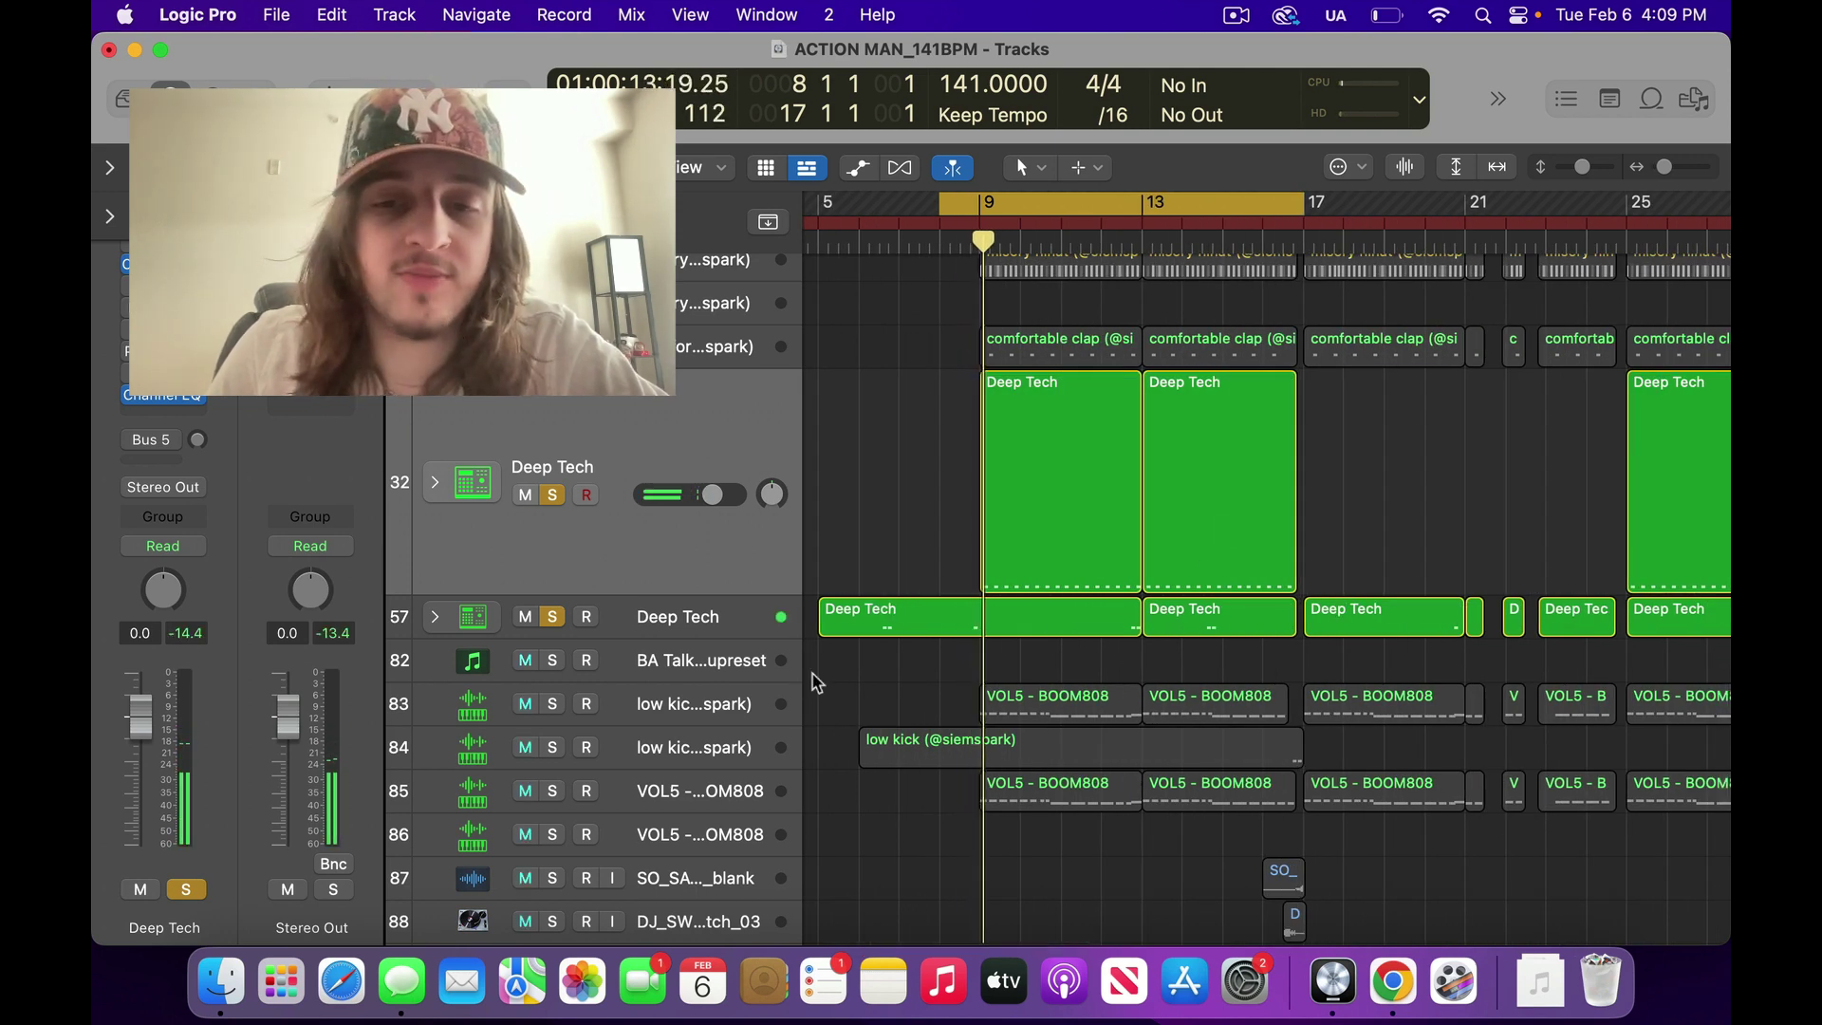
Solo the low kick (track 83) and VOL5 - BOOM808 (track 85) tracks with shorter rows
scroll(780, 647, down, 2)
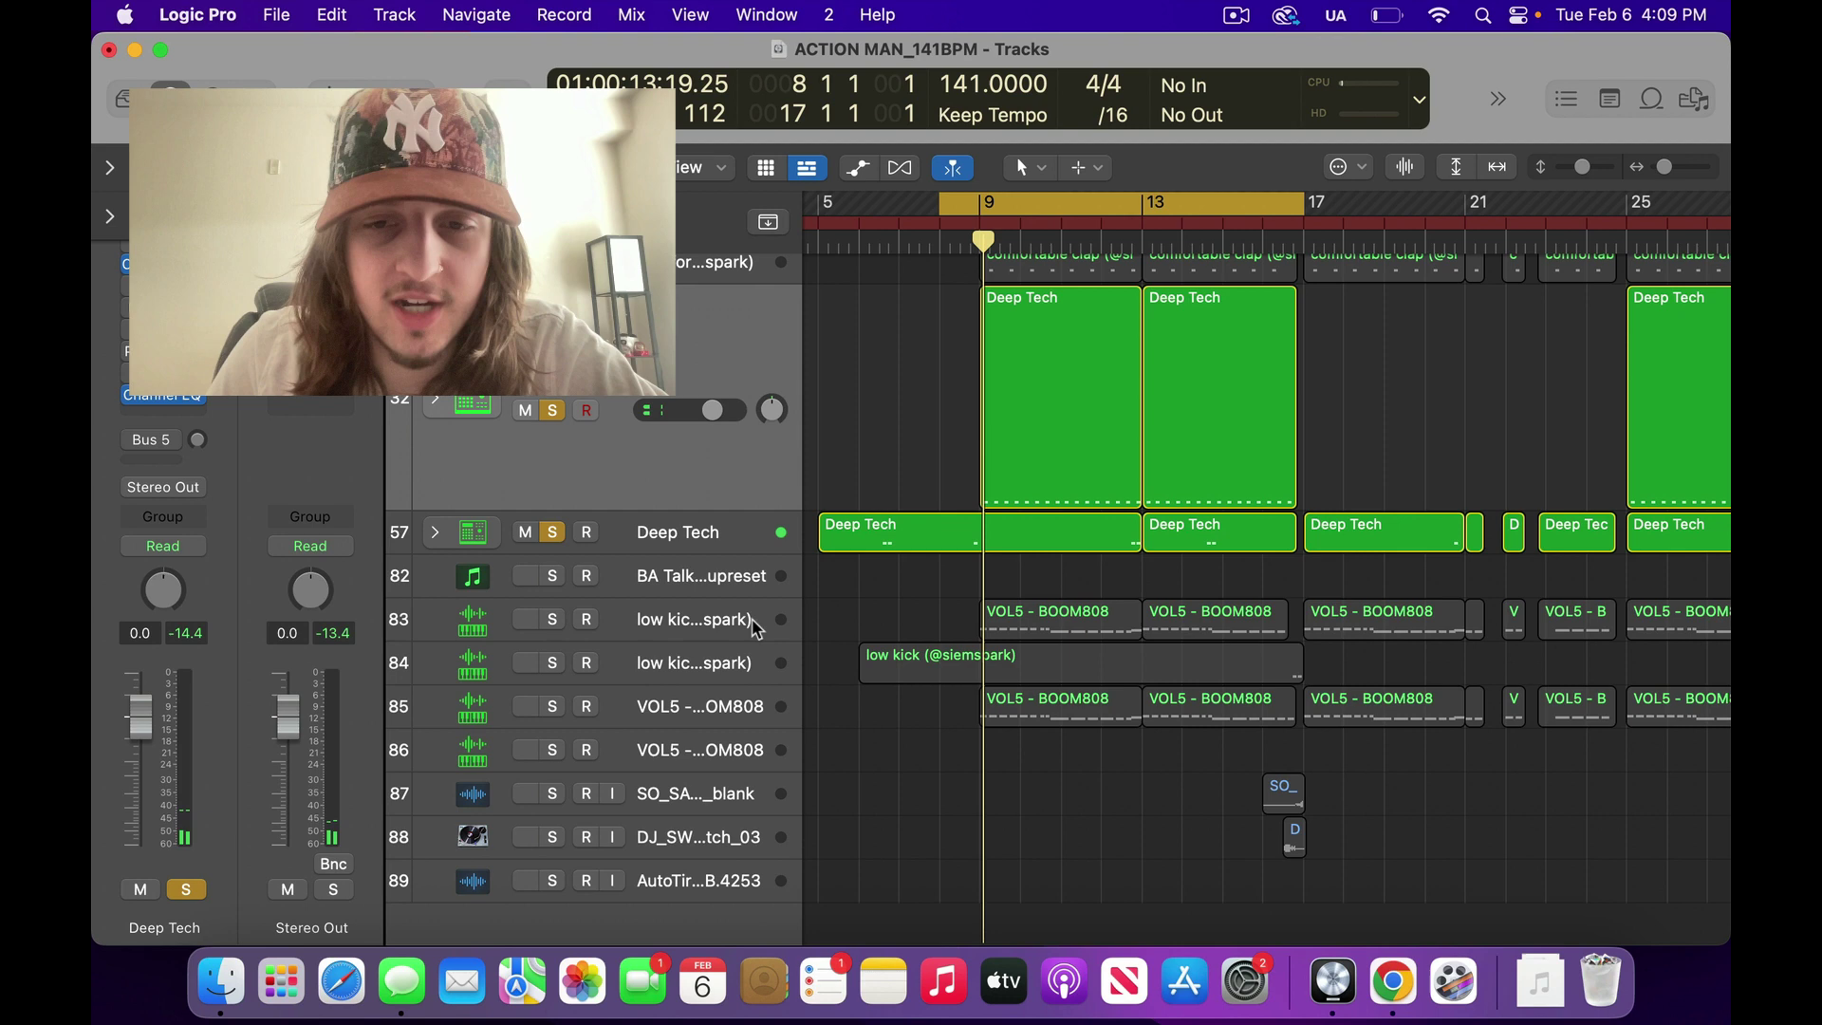
click(753, 622)
click(553, 458)
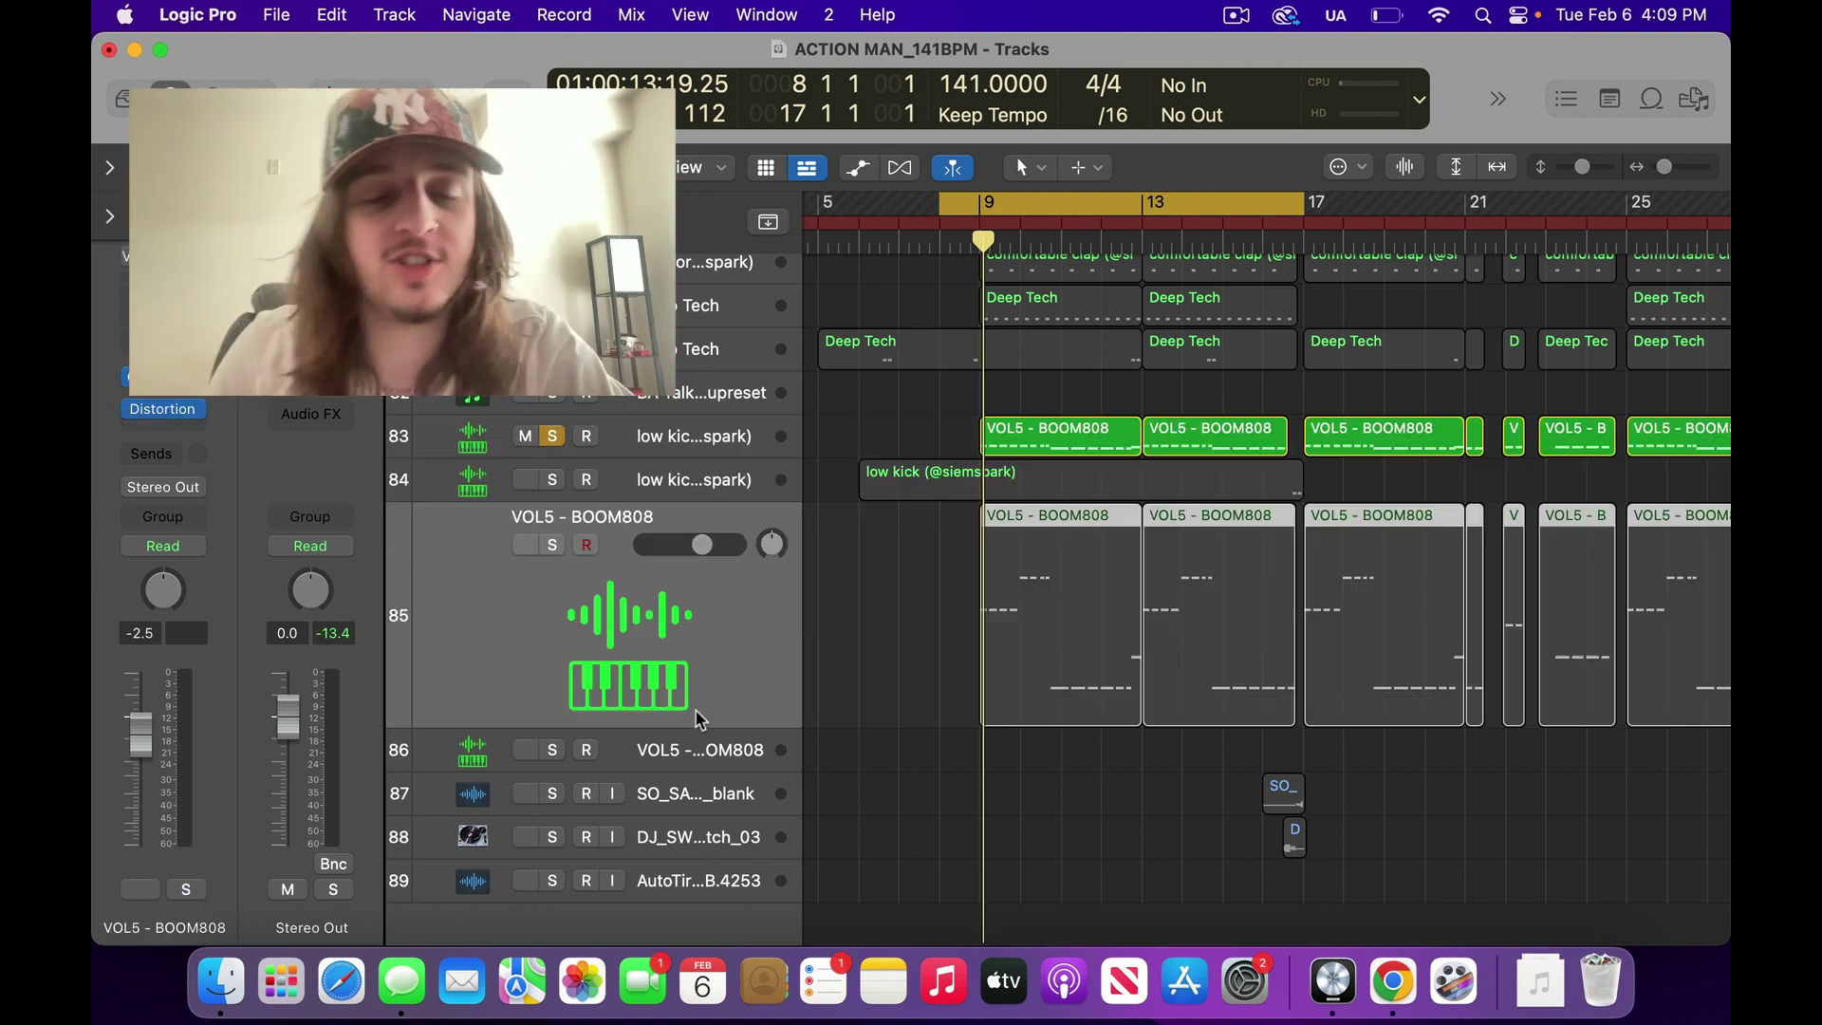
click(697, 719)
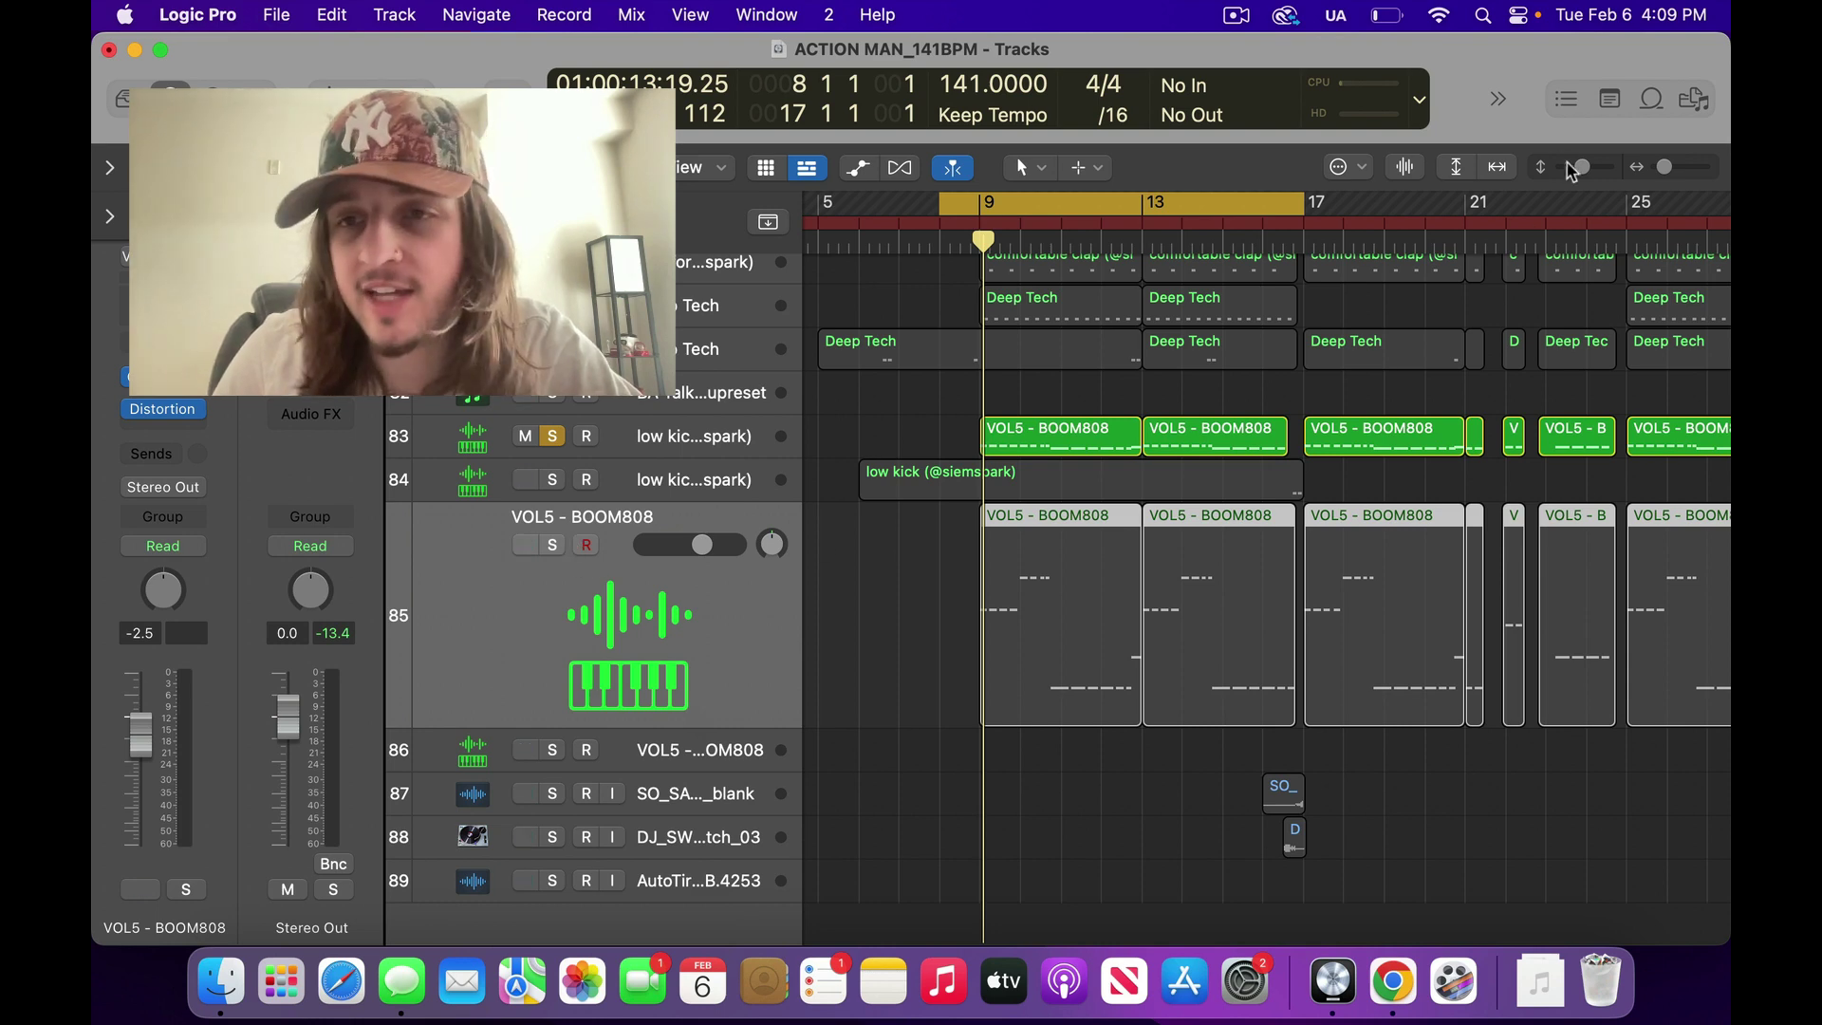
drag(1583, 167, 1587, 168)
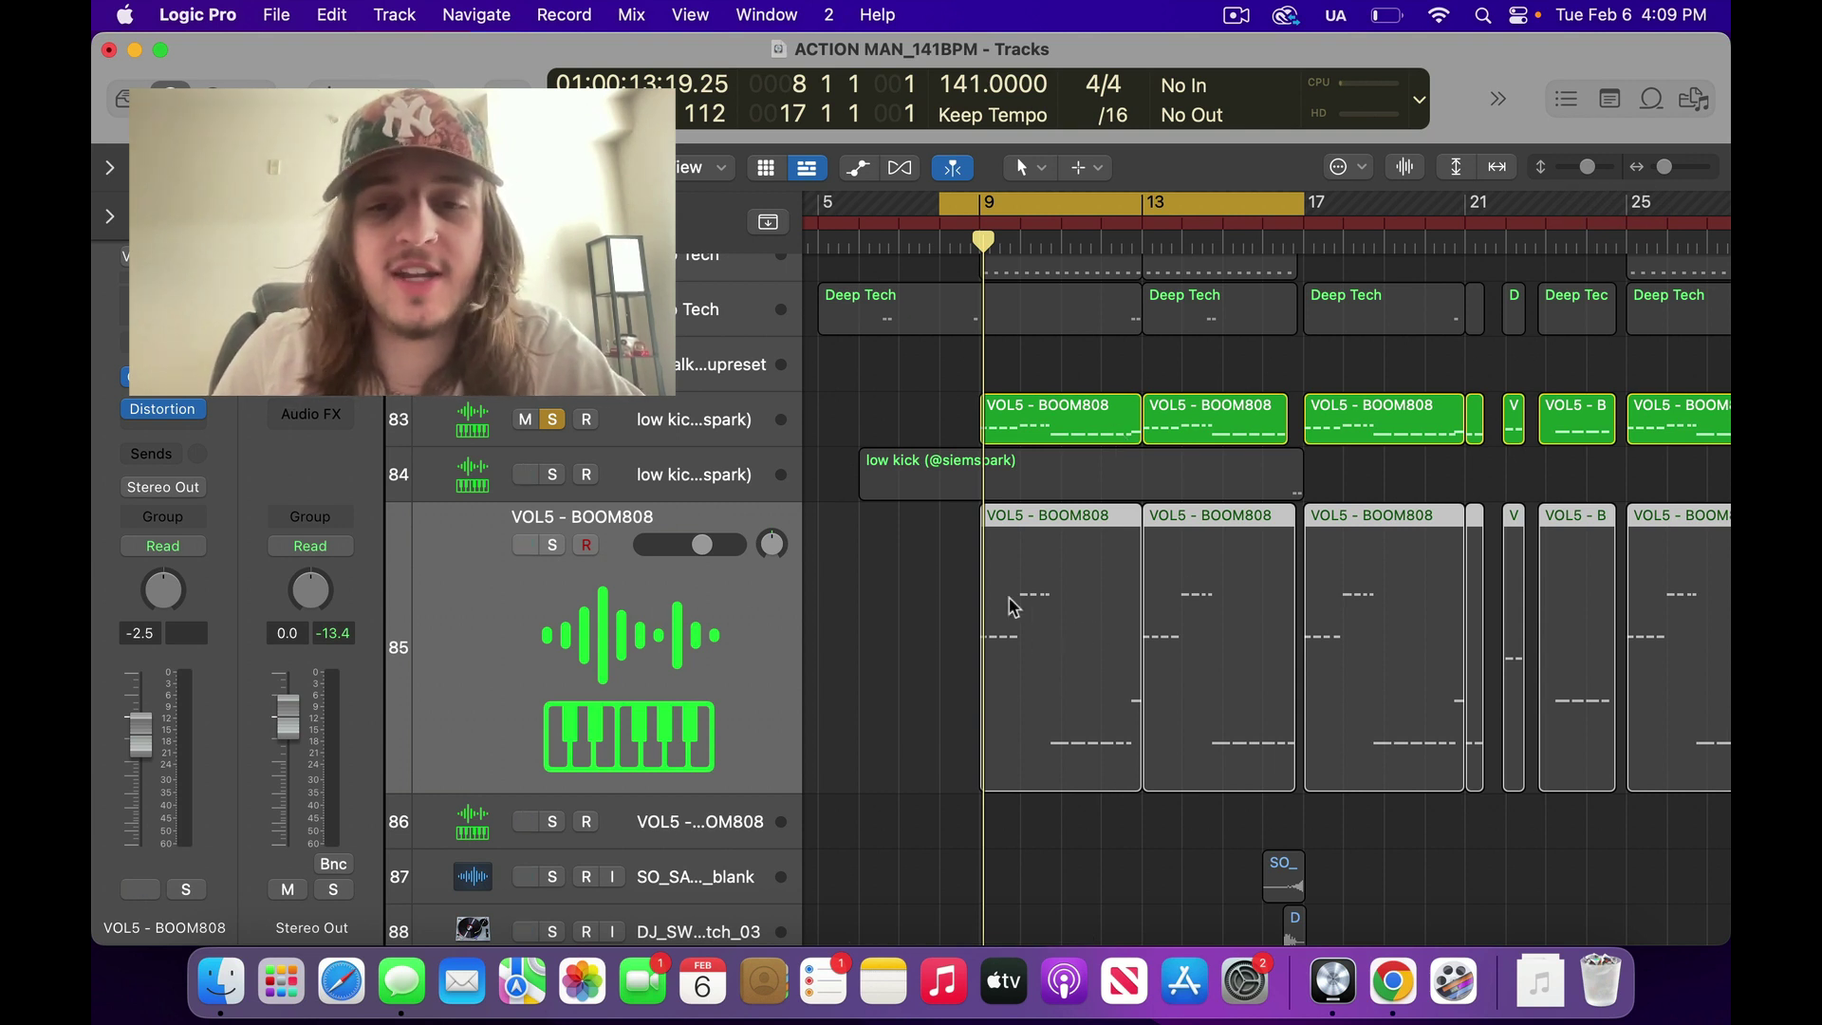
click(555, 546)
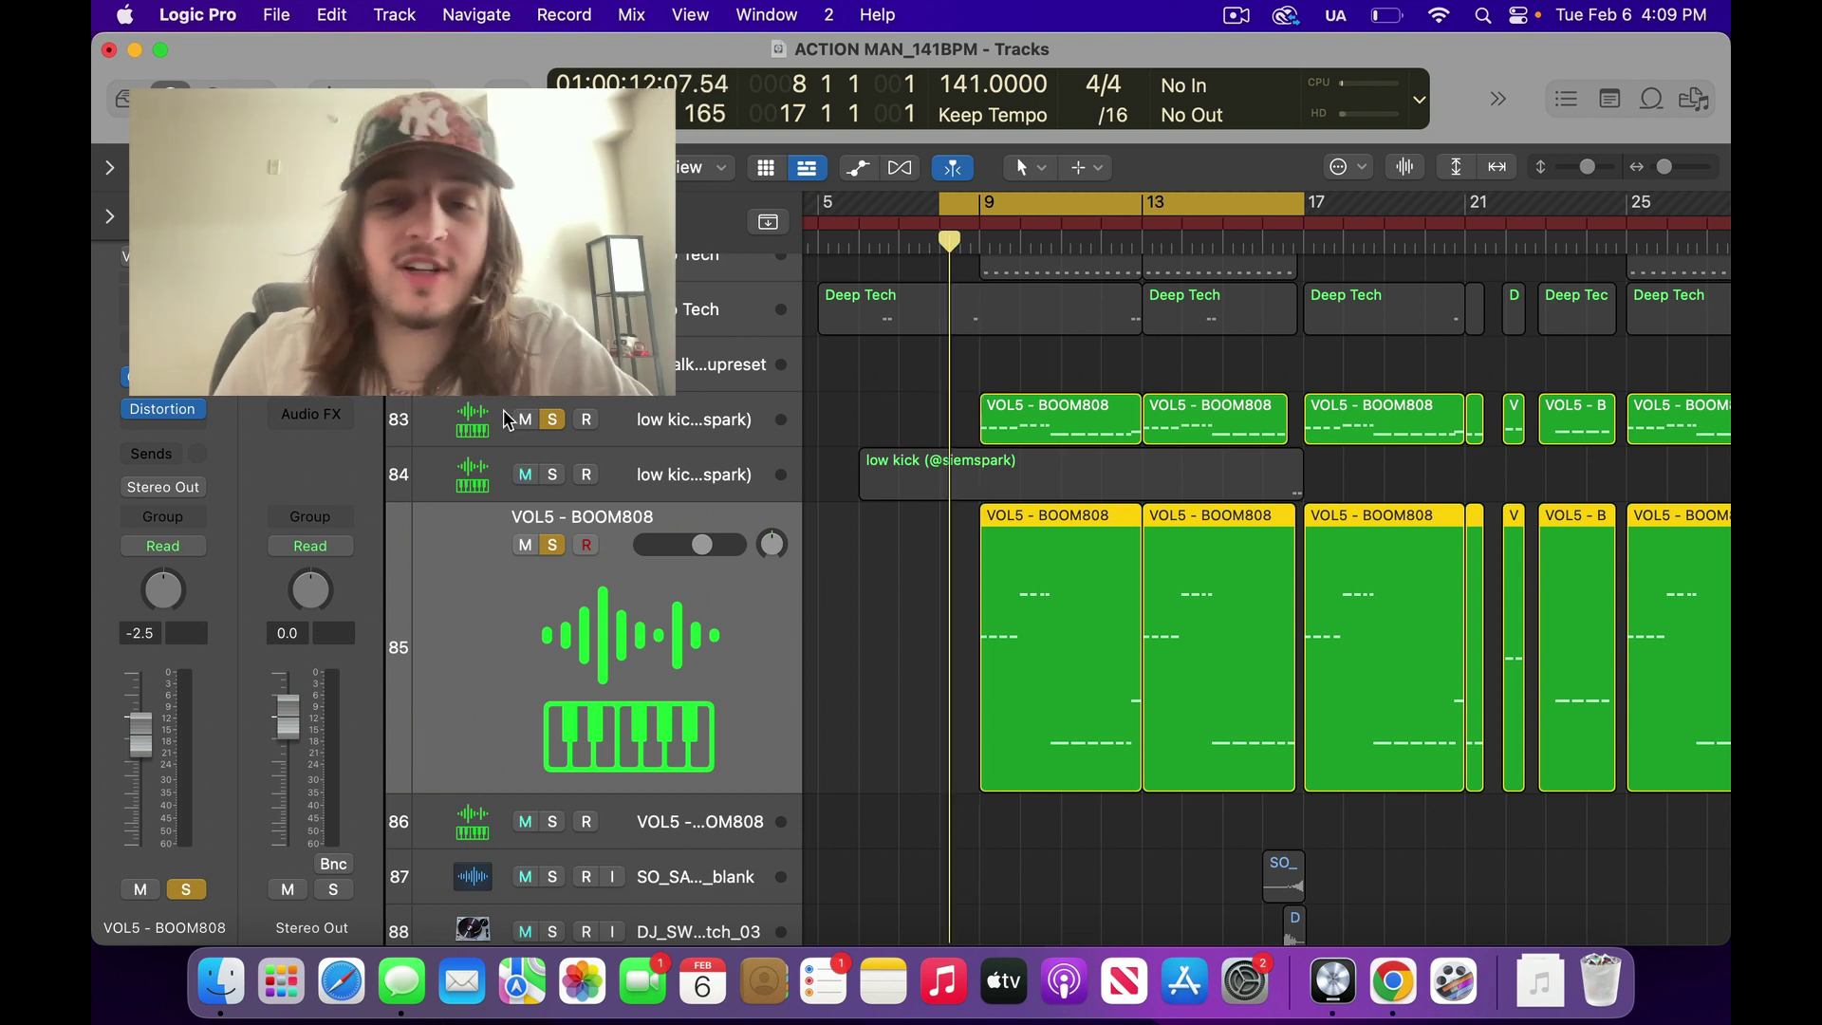
key(space)
Reset the cycle to bars 9–17 and play the soloed layers from bar 9
click(984, 214)
drag(983, 214, 1300, 202)
key(space)
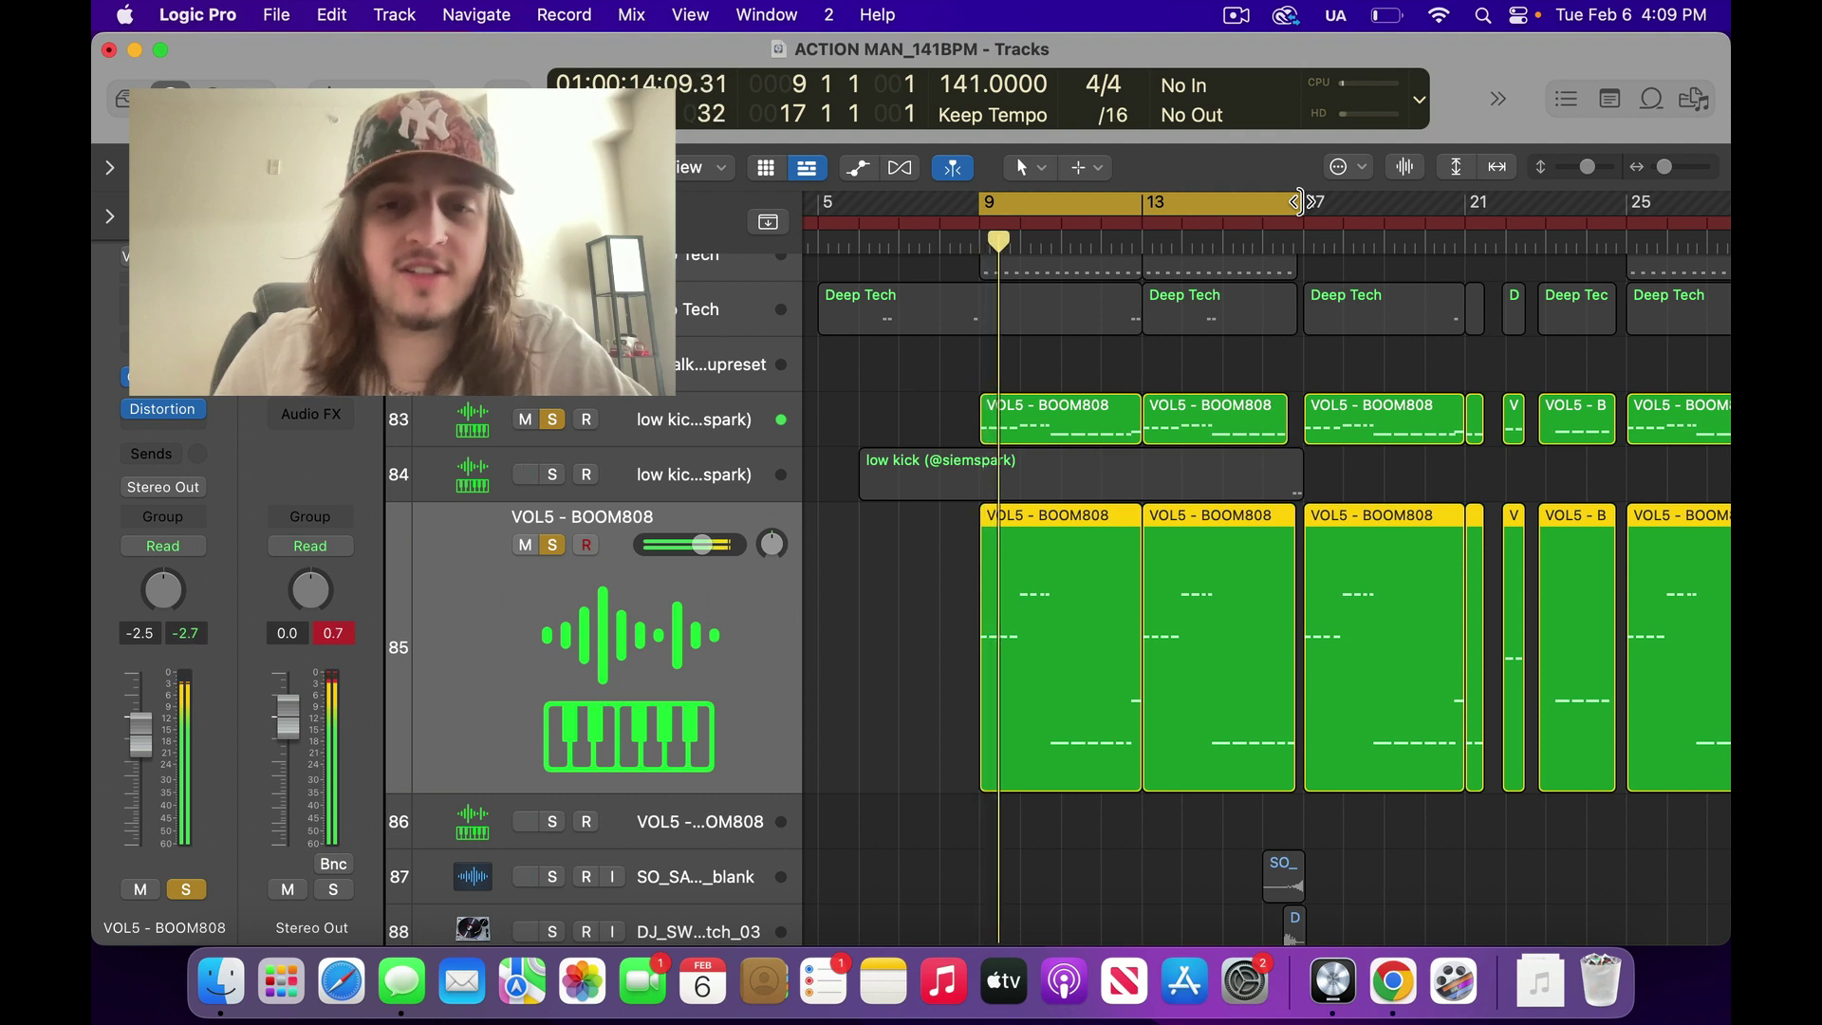
key(XF86AudioRaiseVolume)
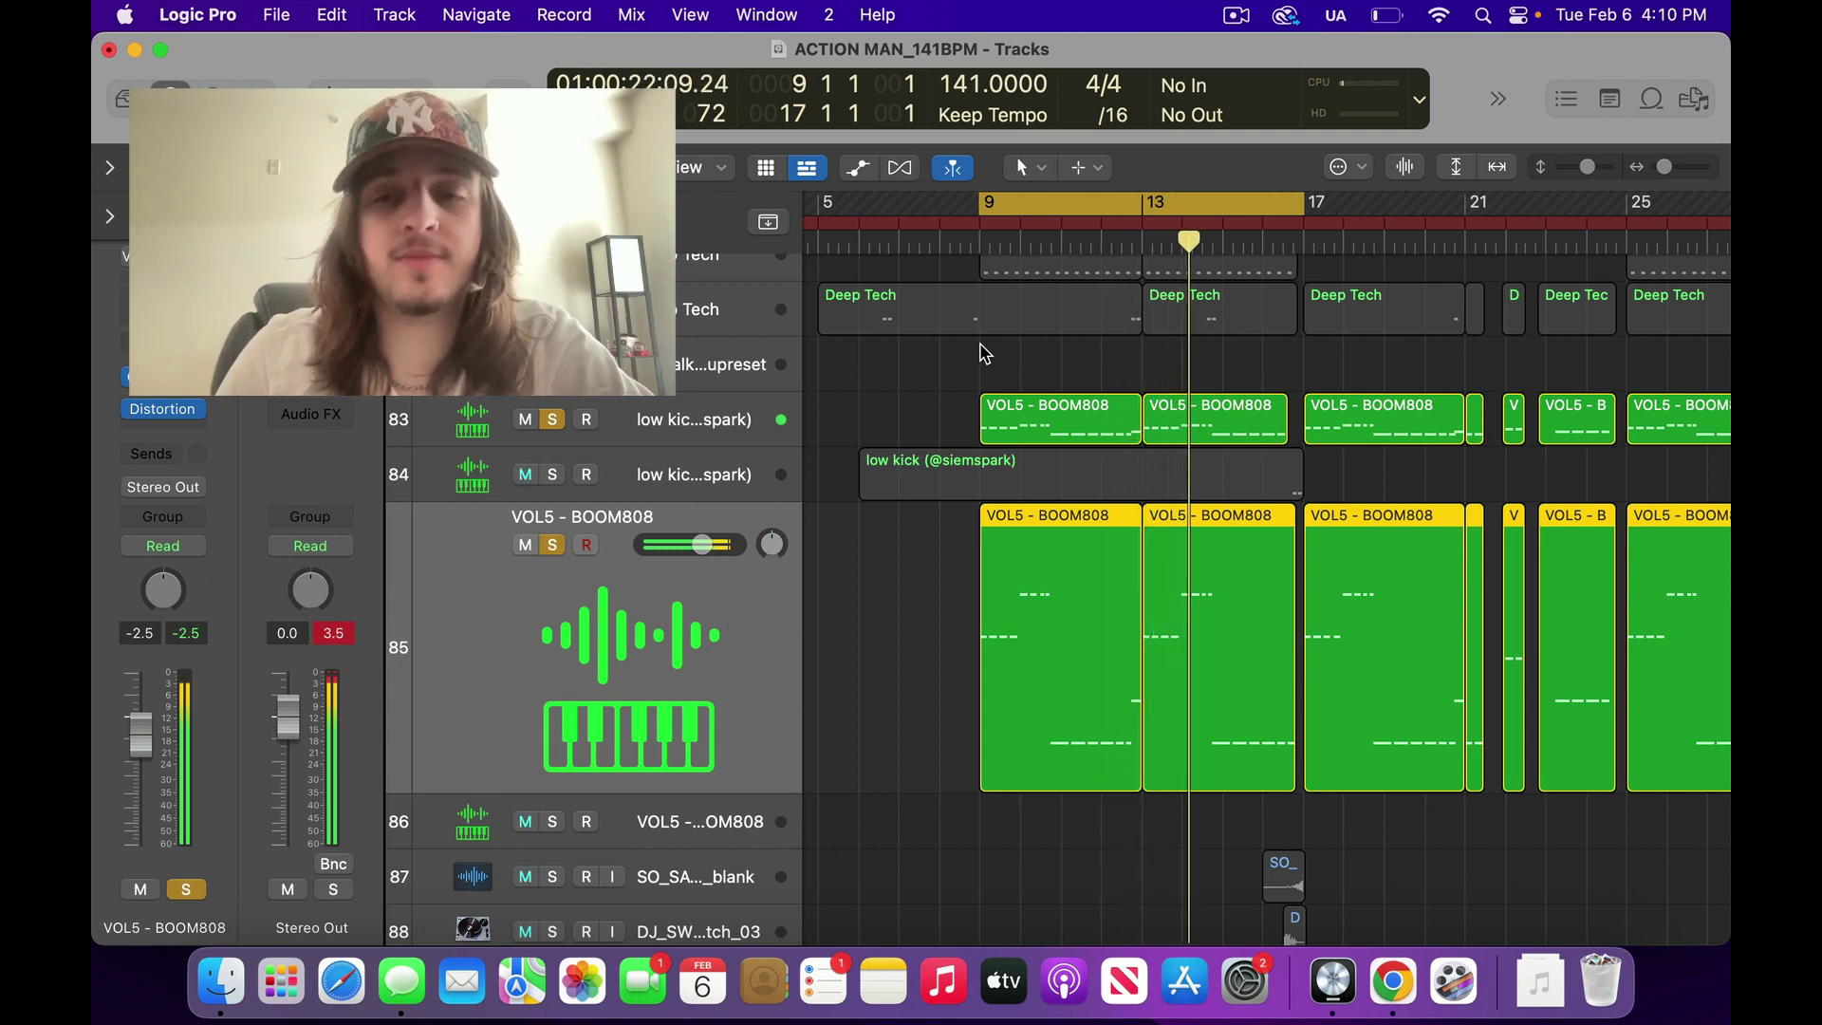
scroll(944, 413, up, 3)
scroll(944, 436, down, 7)
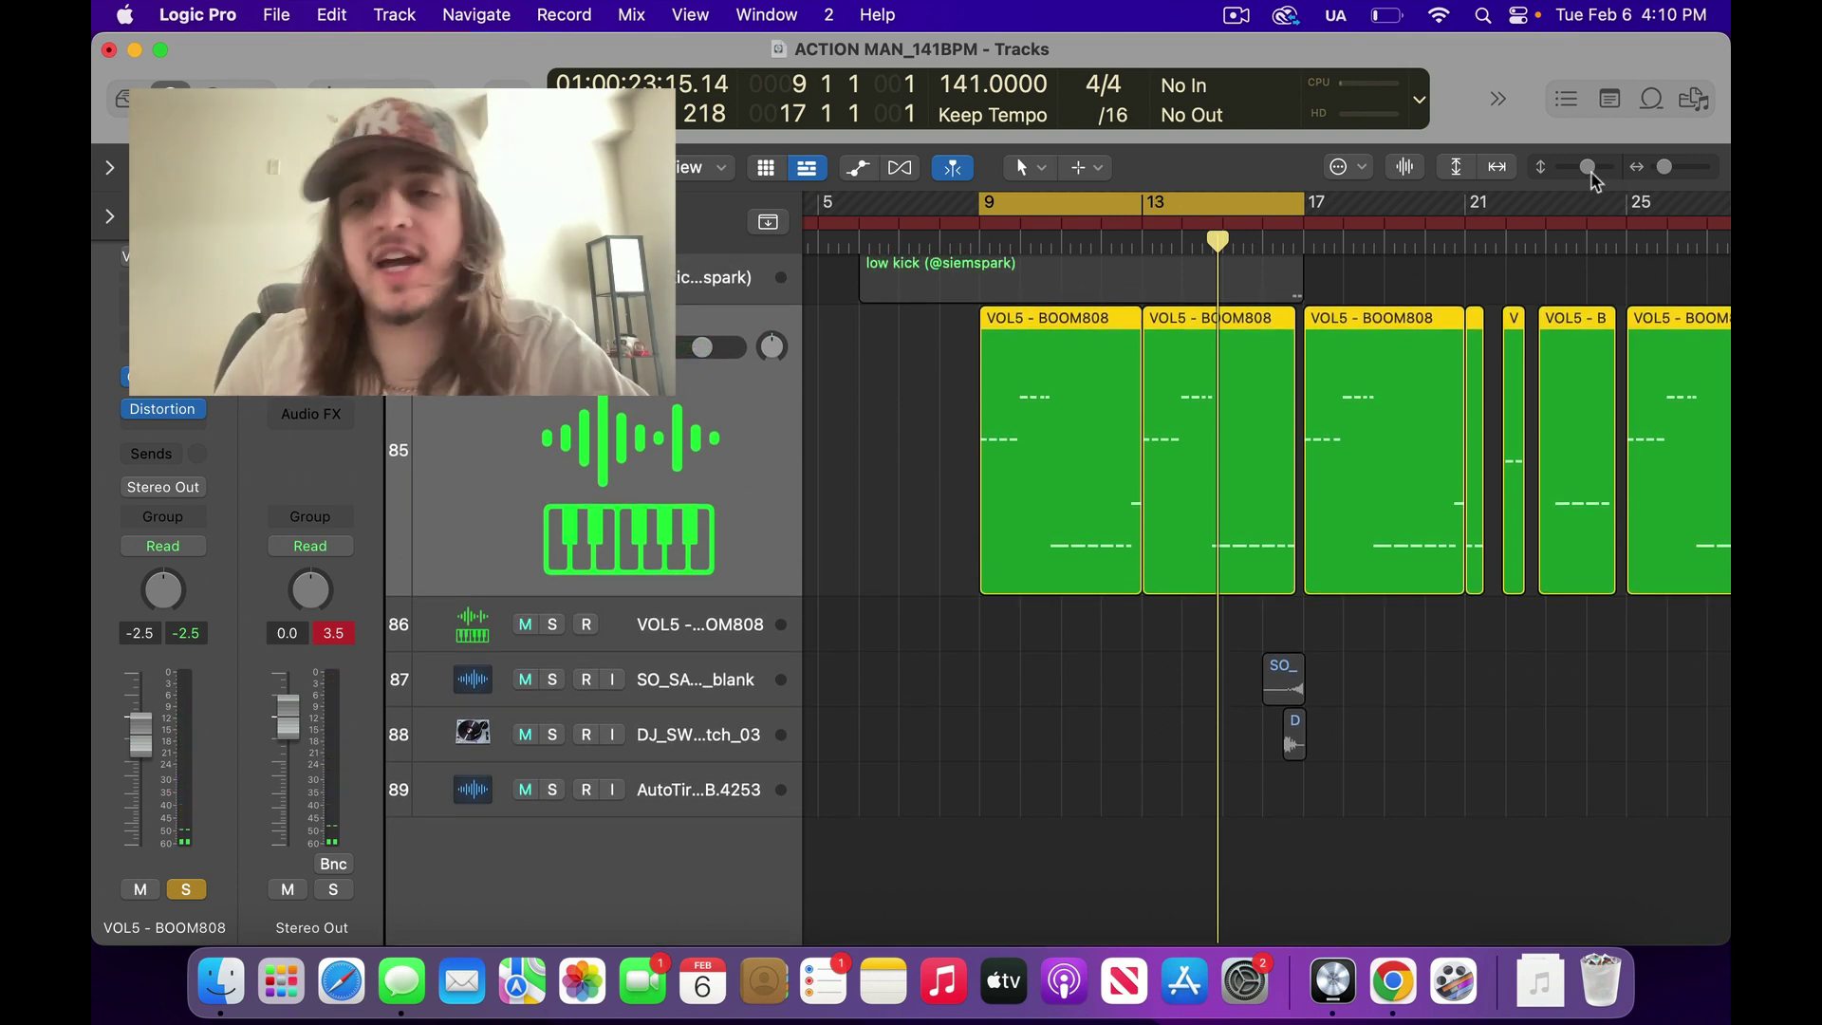
Shrink the track heights so the Deep Tech, low kick and 808 tracks through track 89 show
drag(1592, 176, 1573, 179)
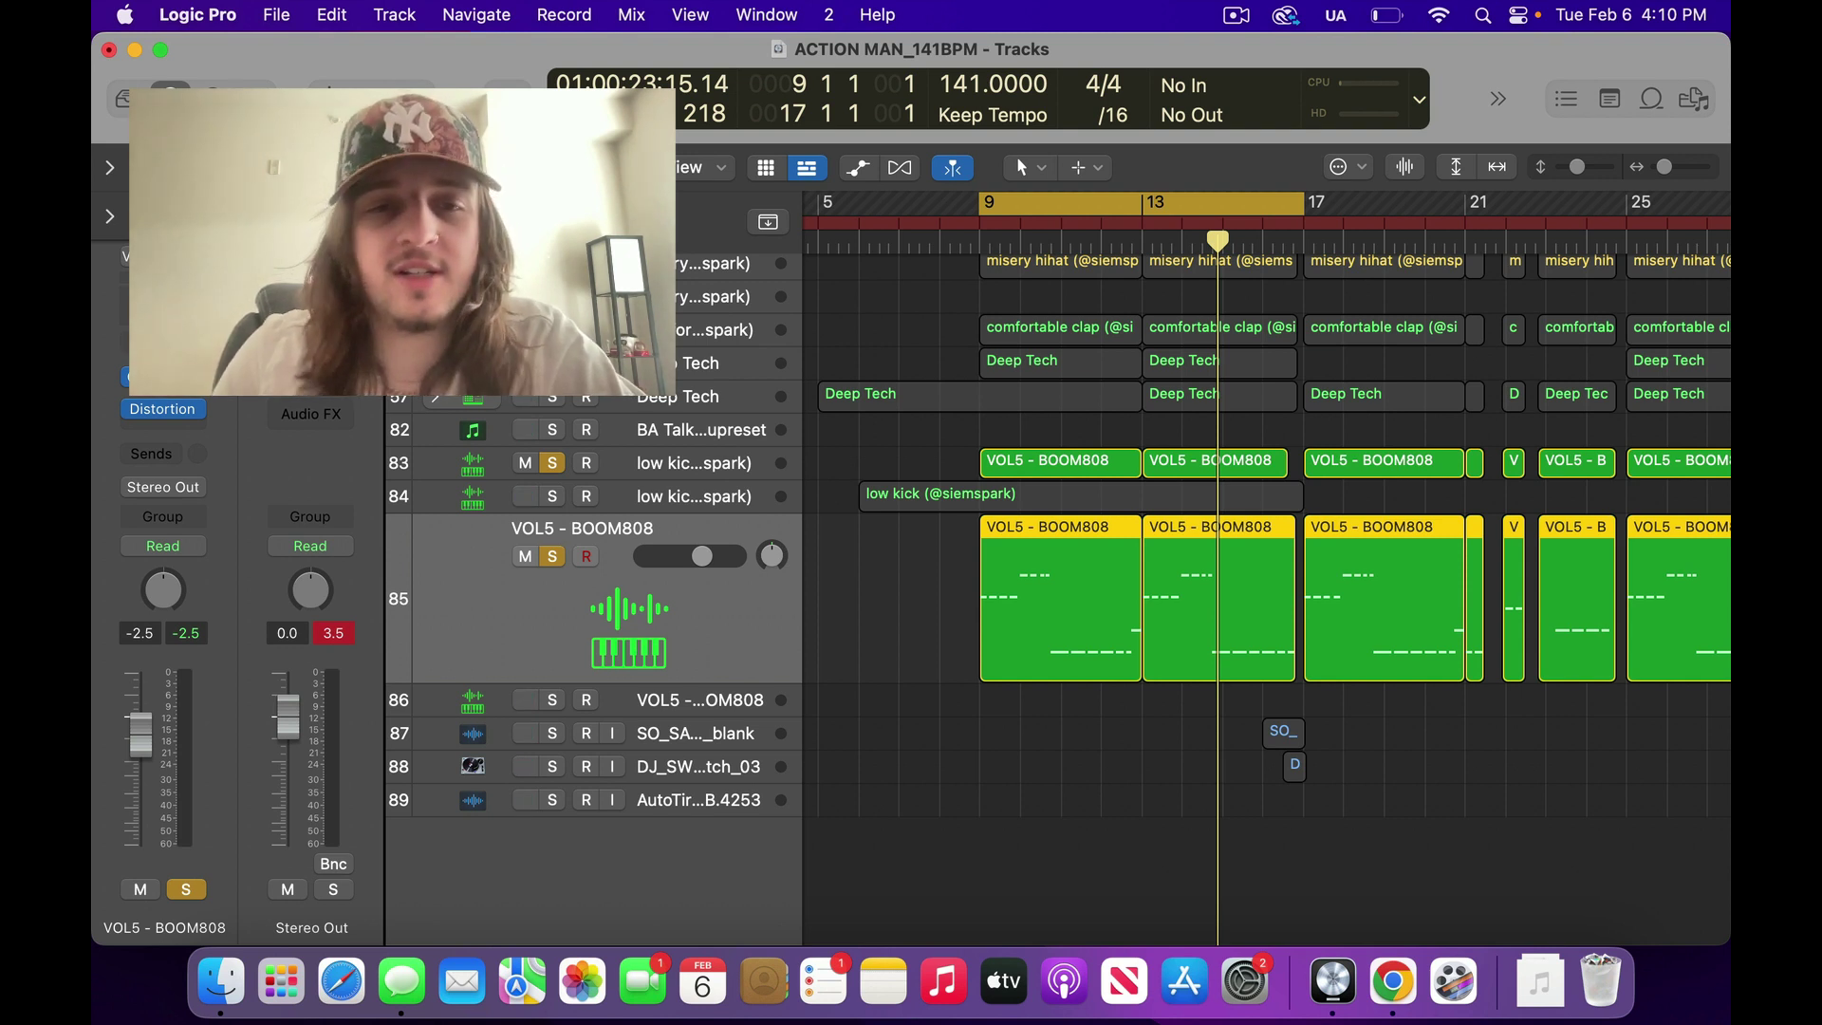
Solo the misery hihat and second sample melody tracks (29, 28) and play from bar 9
scroll(545, 545, up, 5)
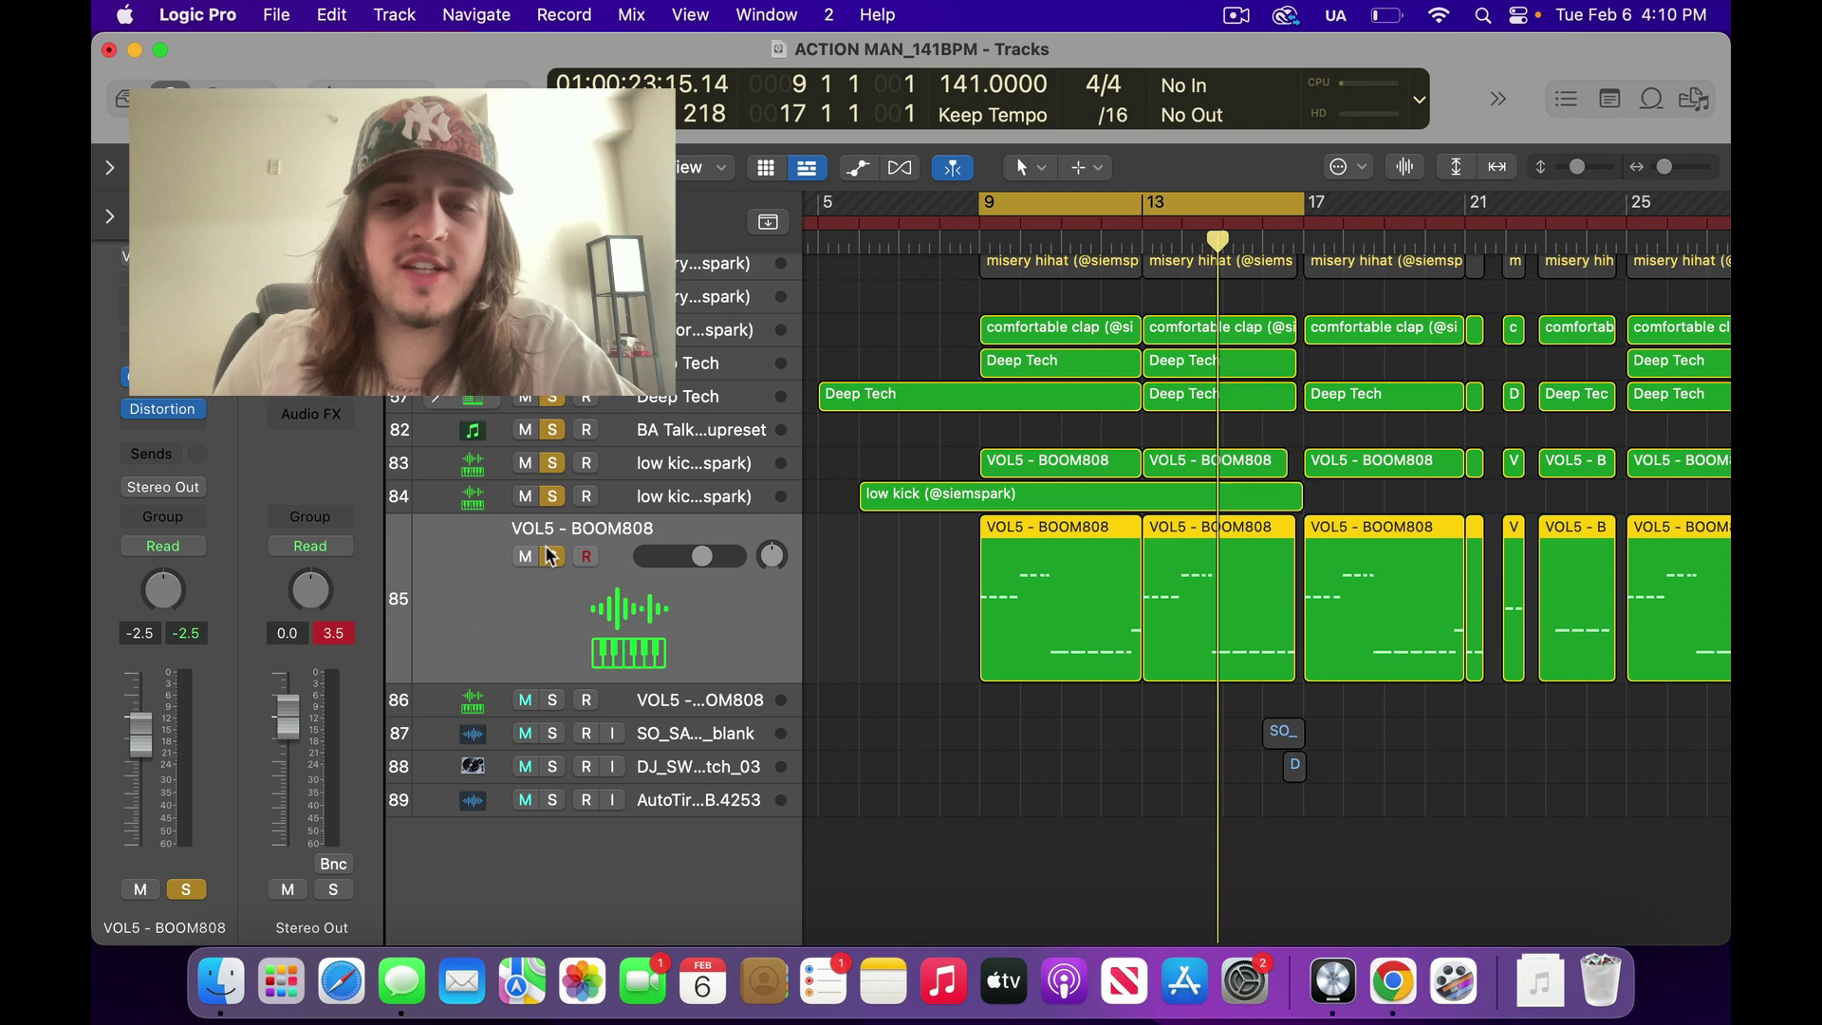
click(555, 463)
click(555, 418)
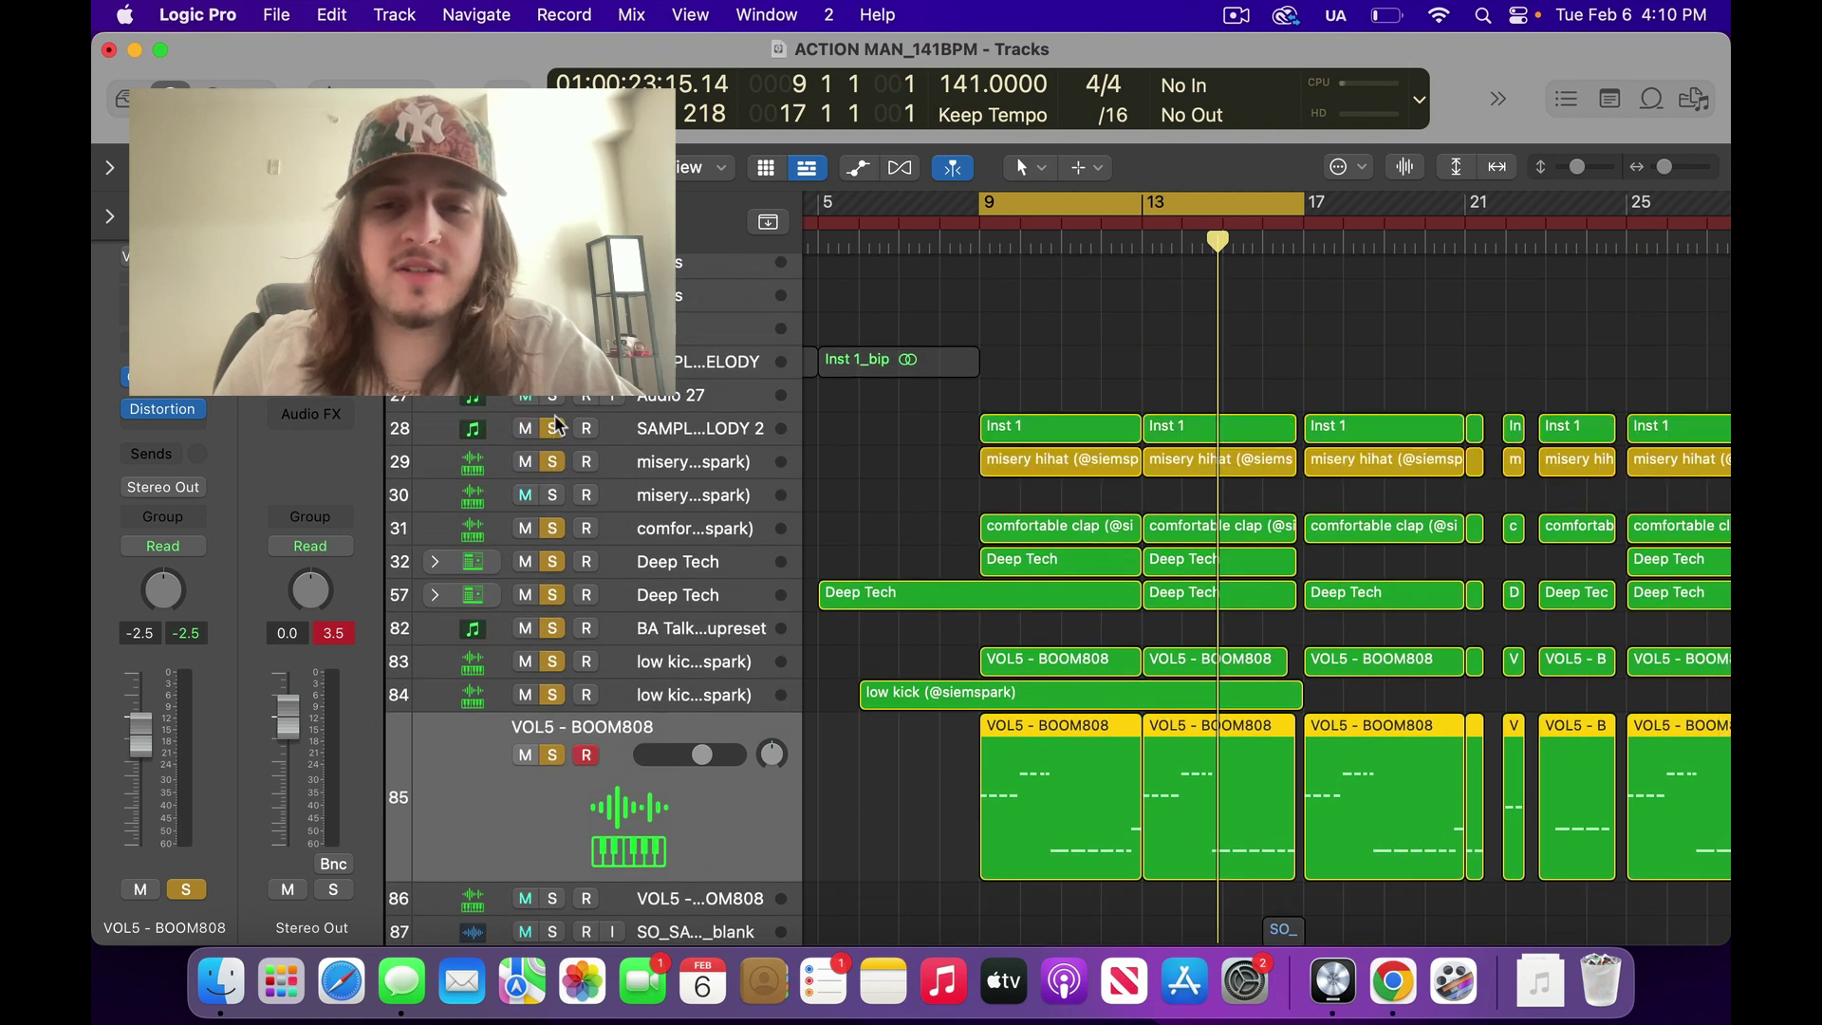
key(space)
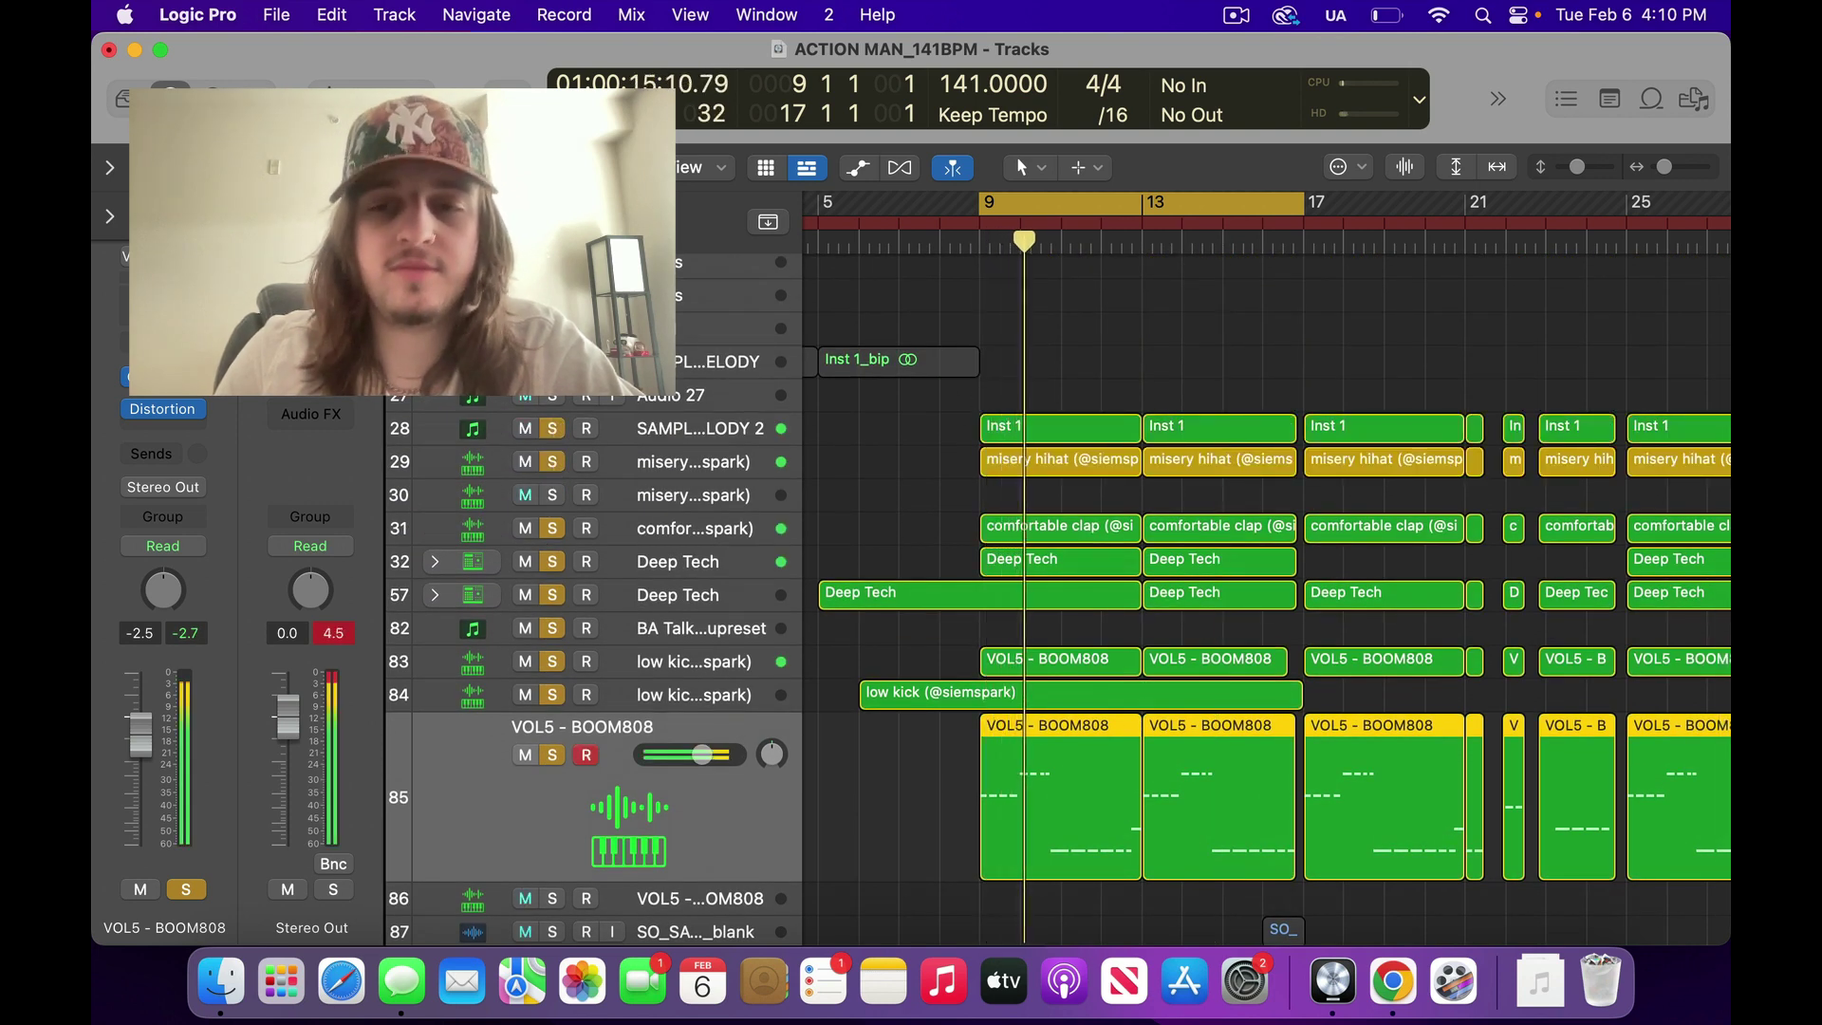
scroll(977, 403, down, 5)
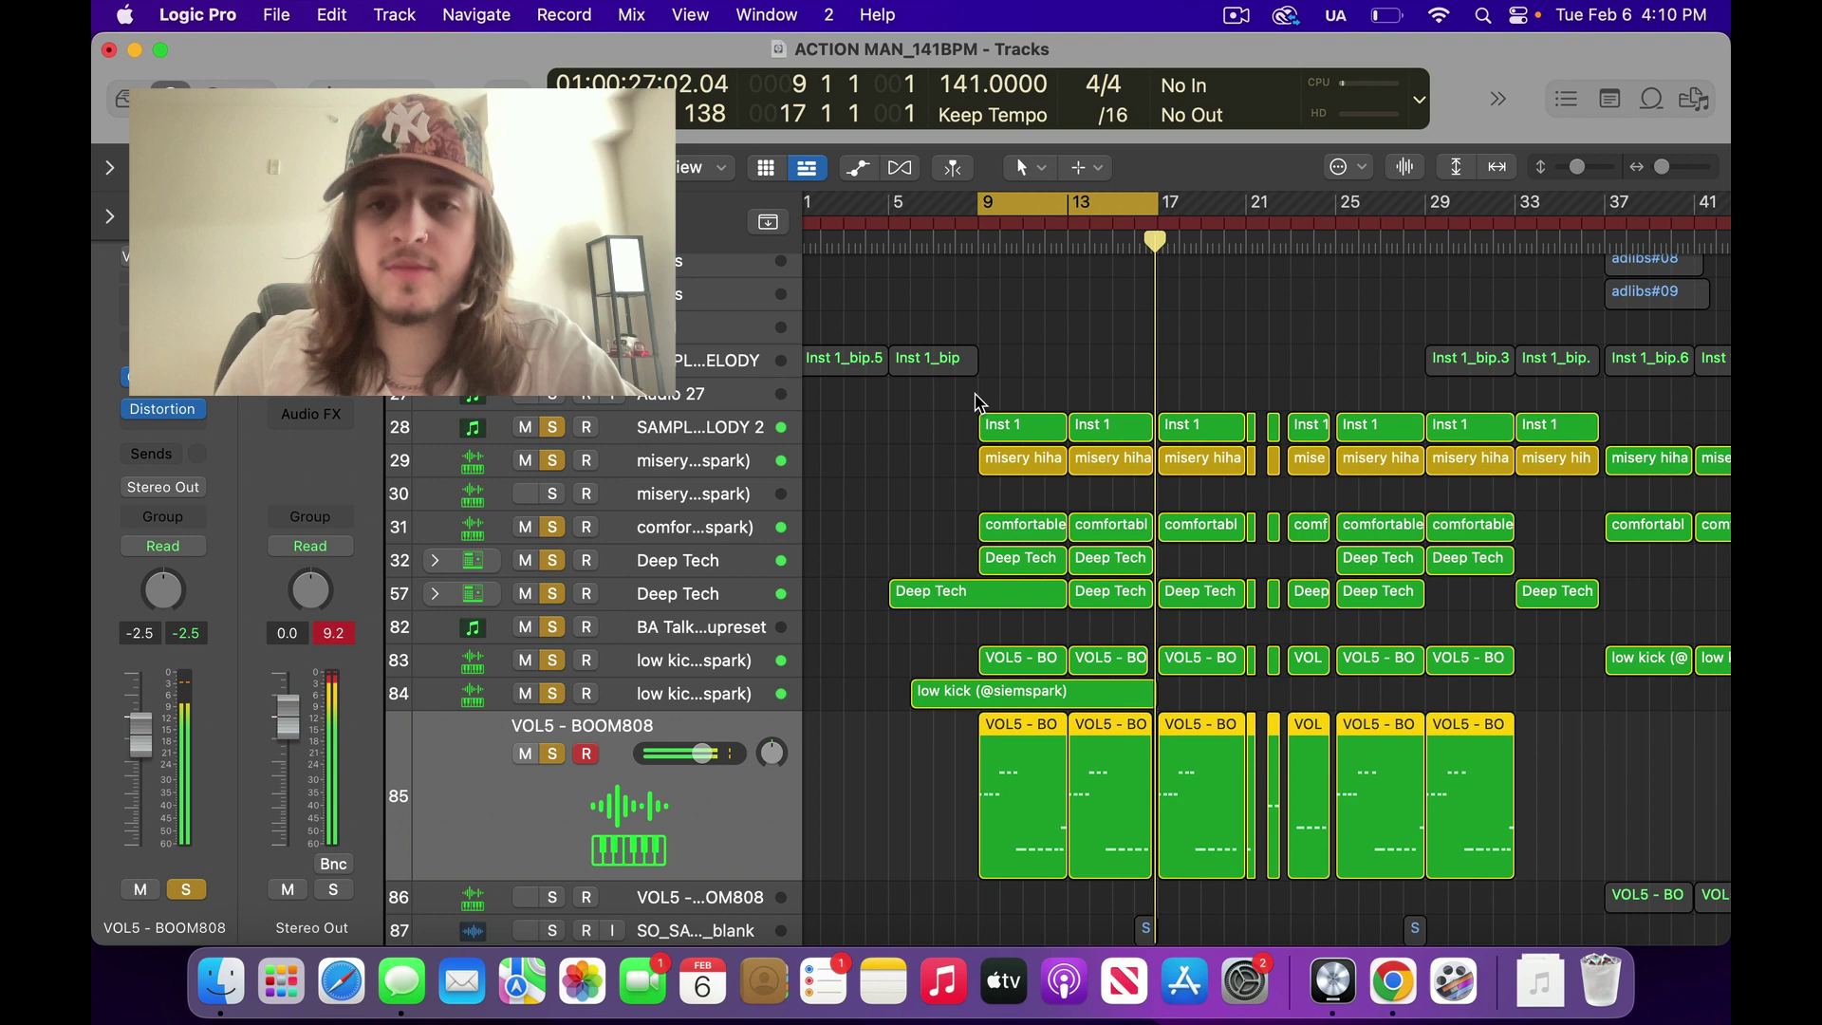
Turn off the cycle, zoom in horizontally, and toggle all solos off and back on
click(1107, 197)
scroll(1073, 353, right, 3)
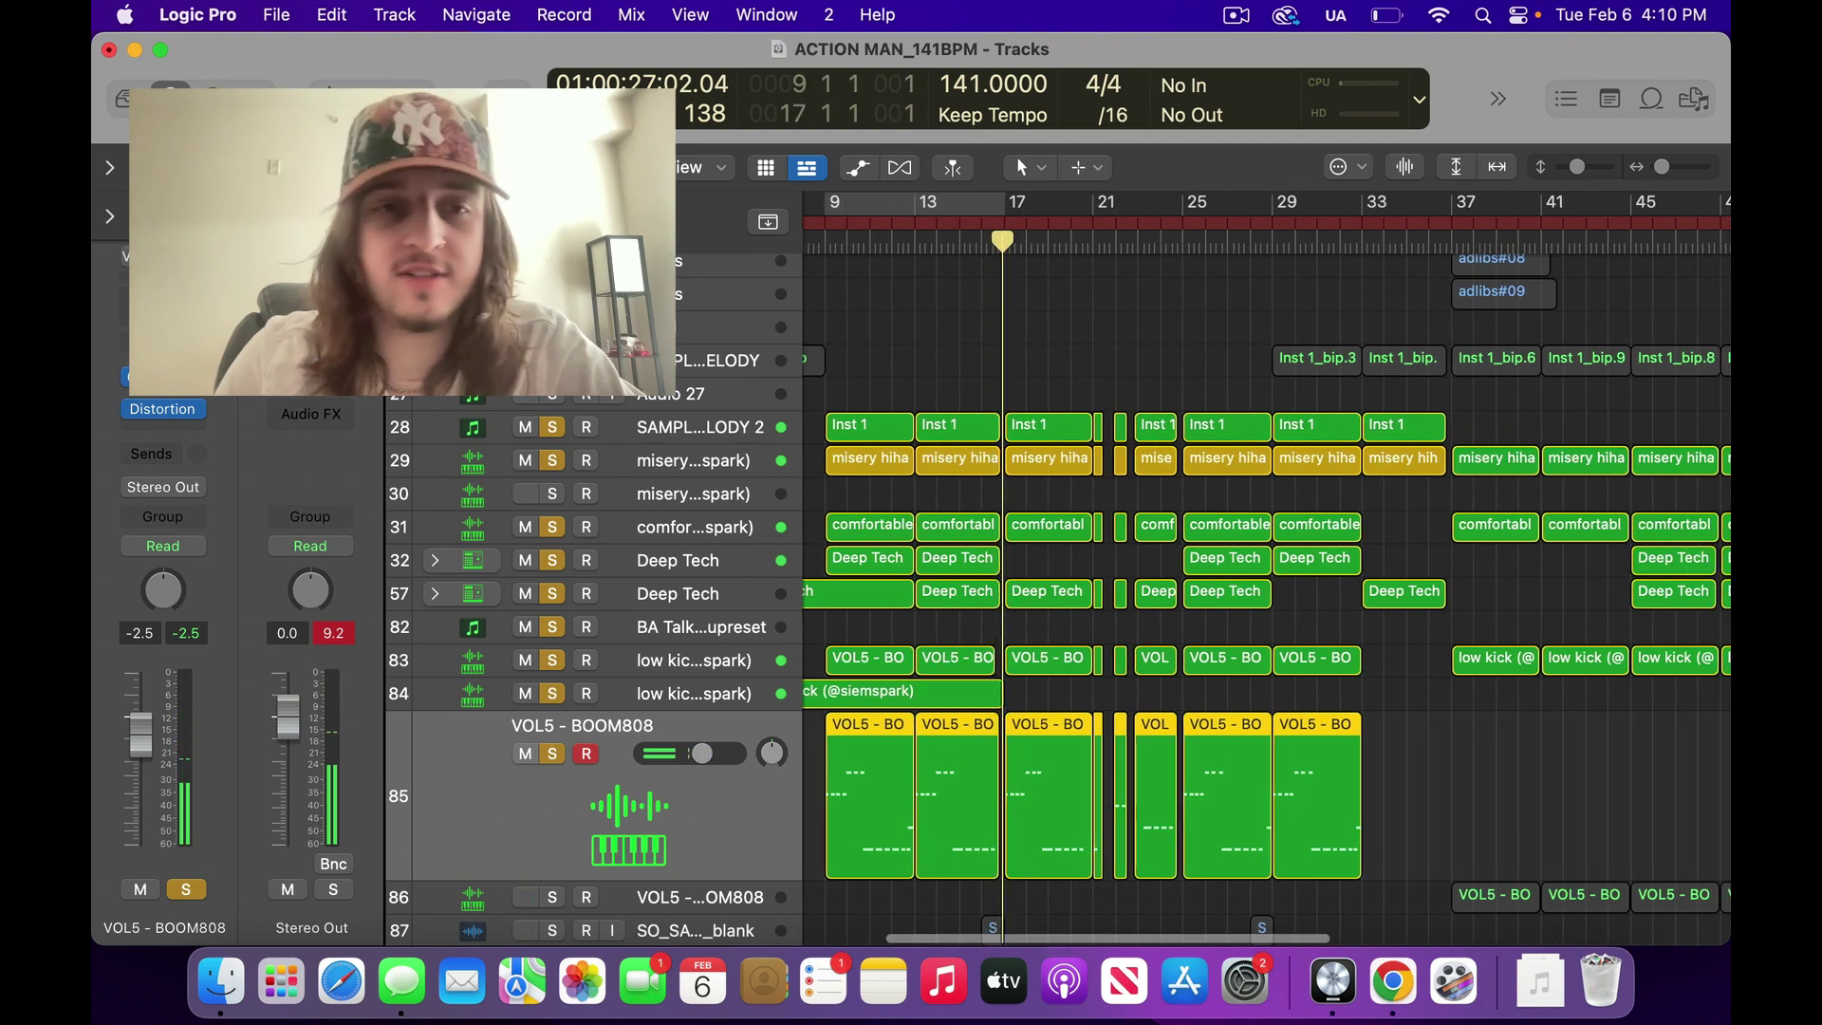
key(super+Right)
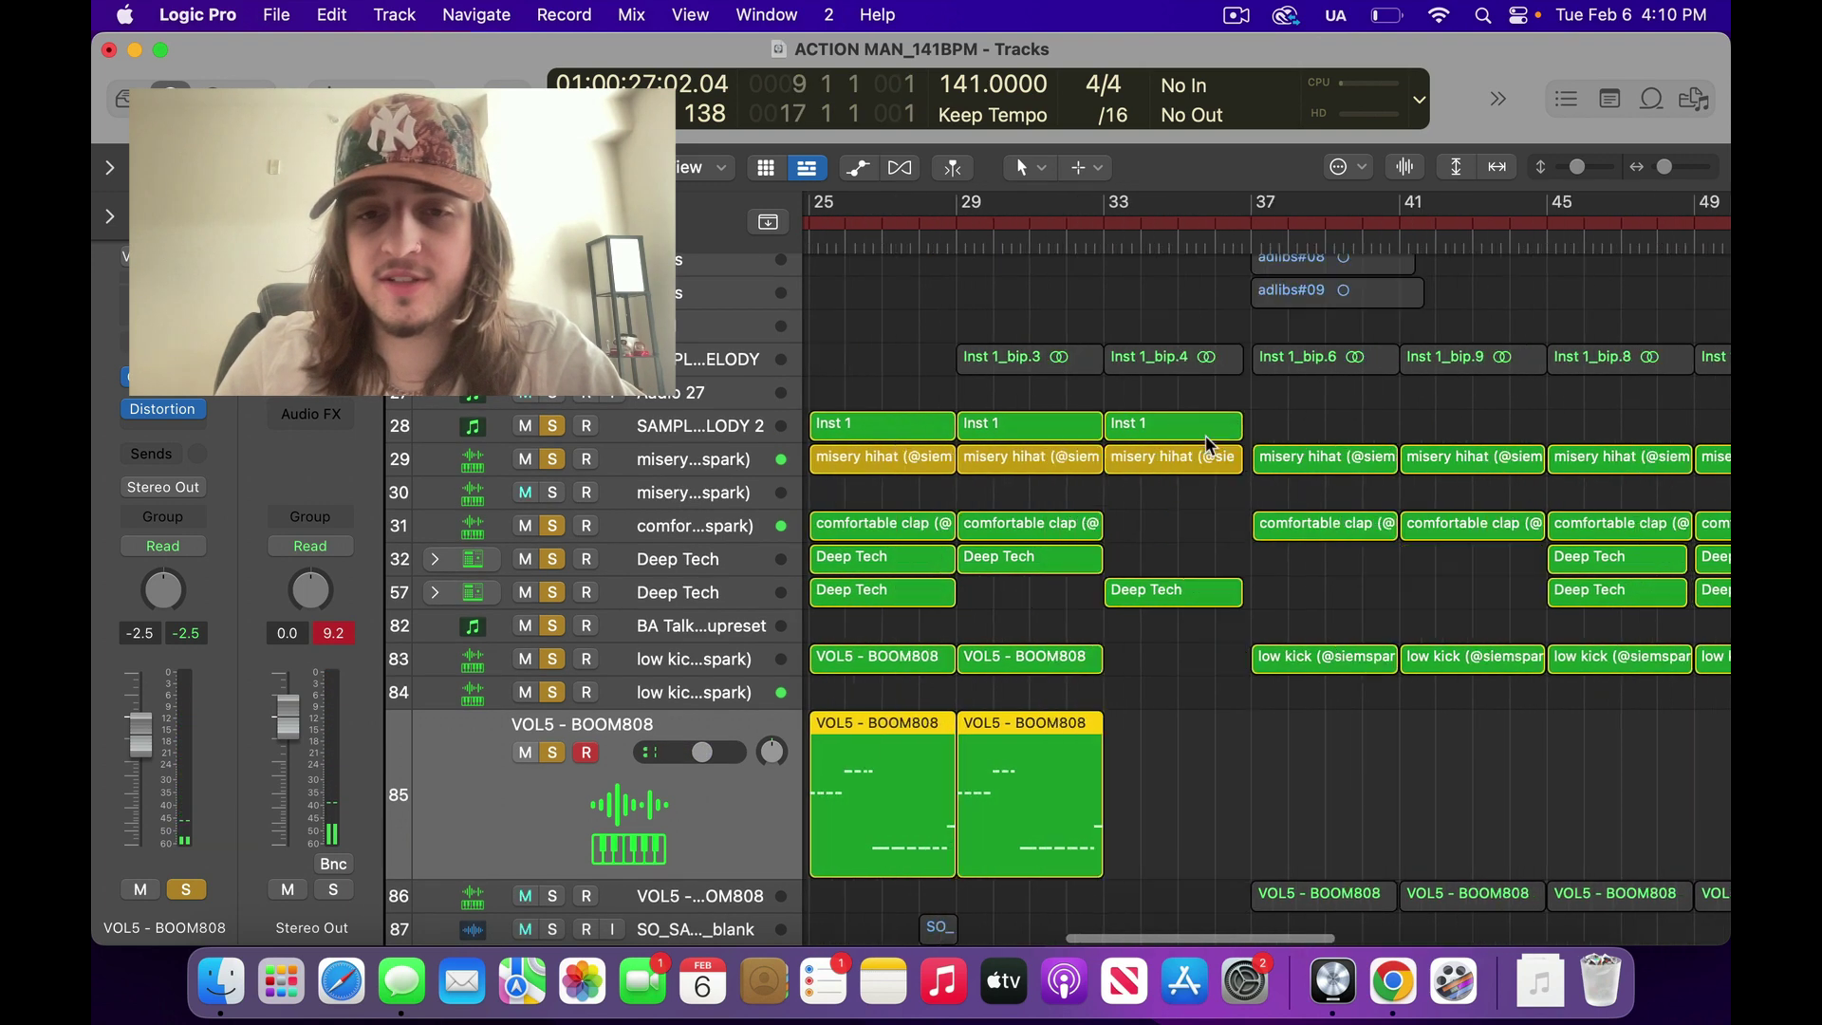
key(s)
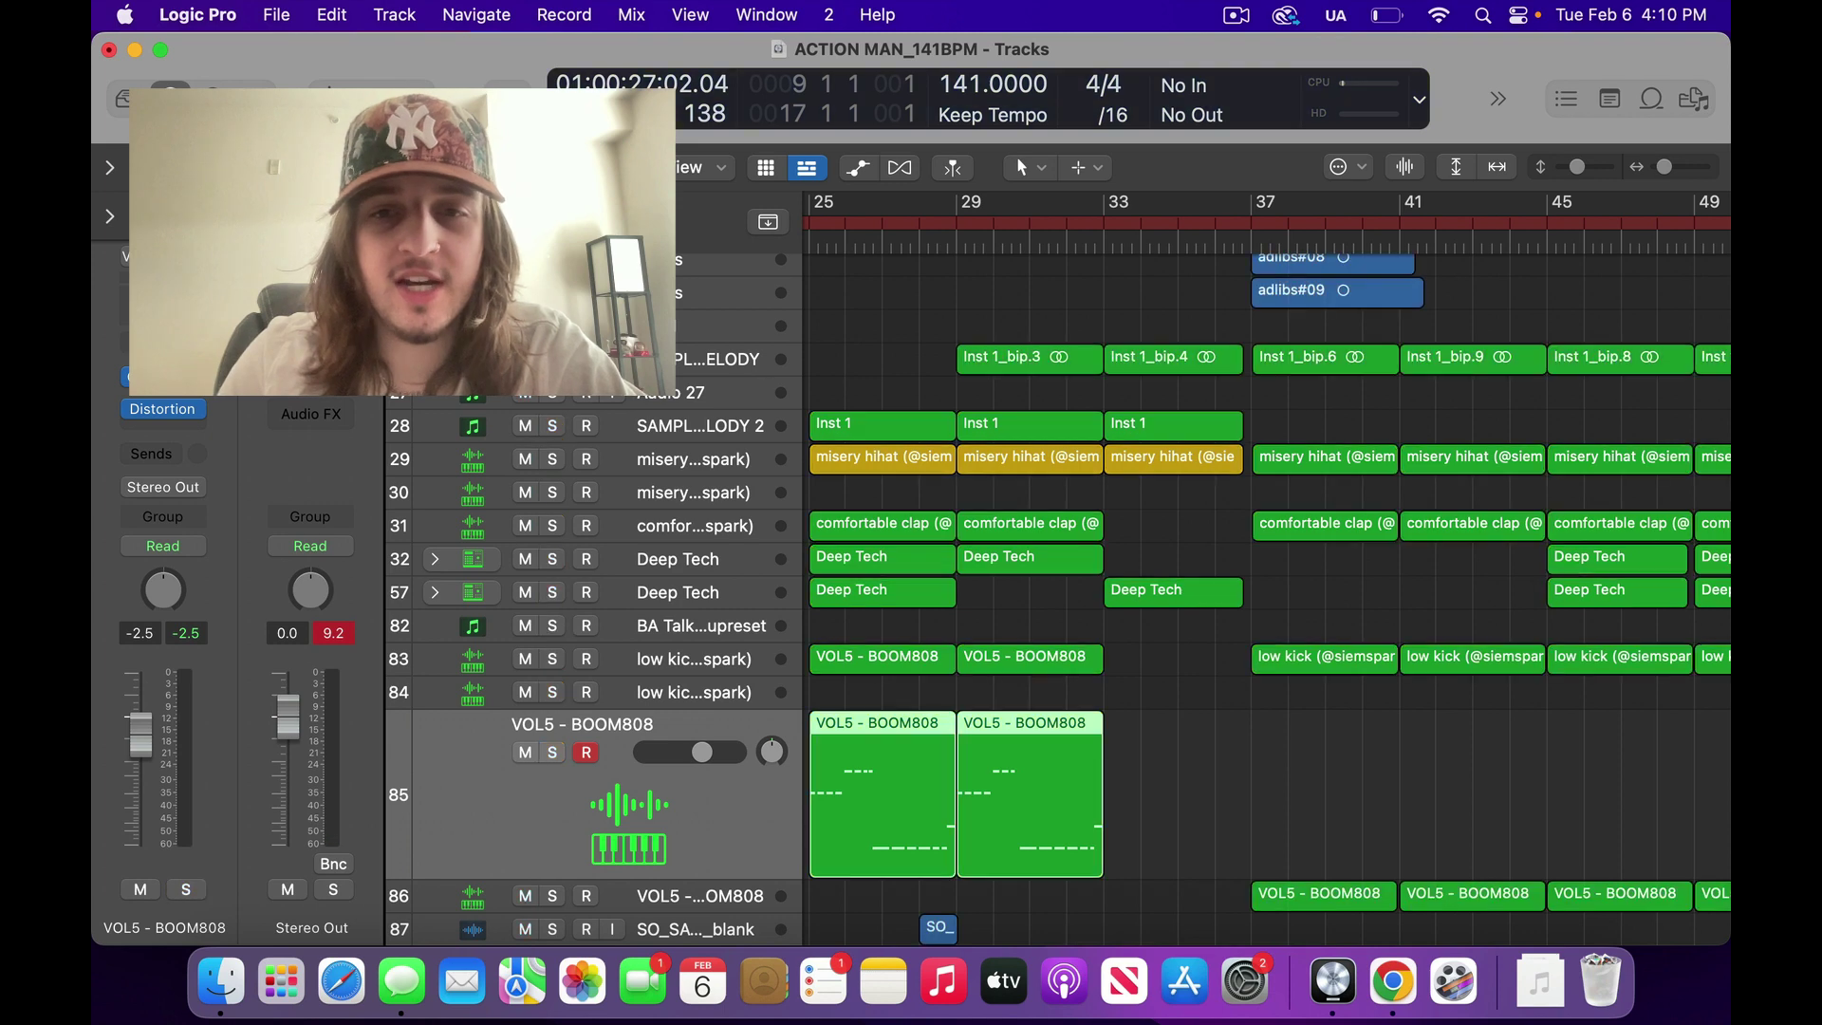
key(s)
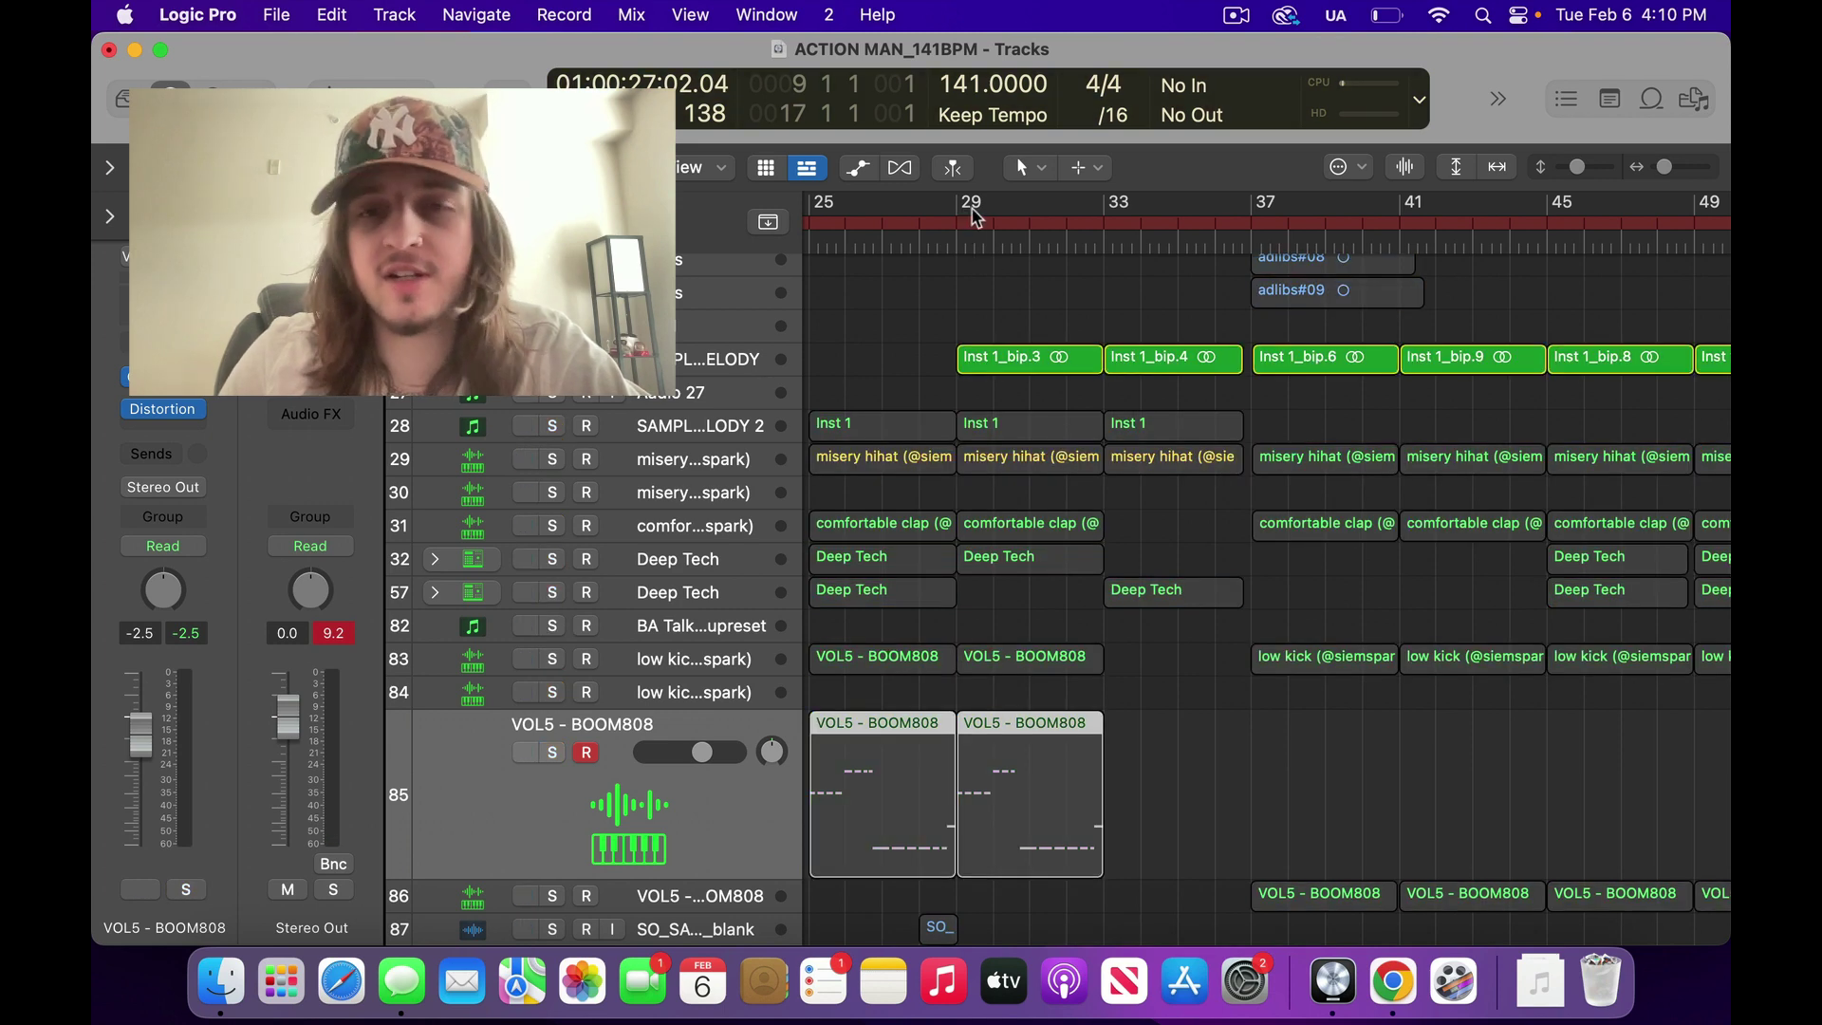
Loop bars 29–37 and play the unsoloed full mix, then stop with the playhead near bar 34
drag(974, 216, 1252, 216)
key(space)
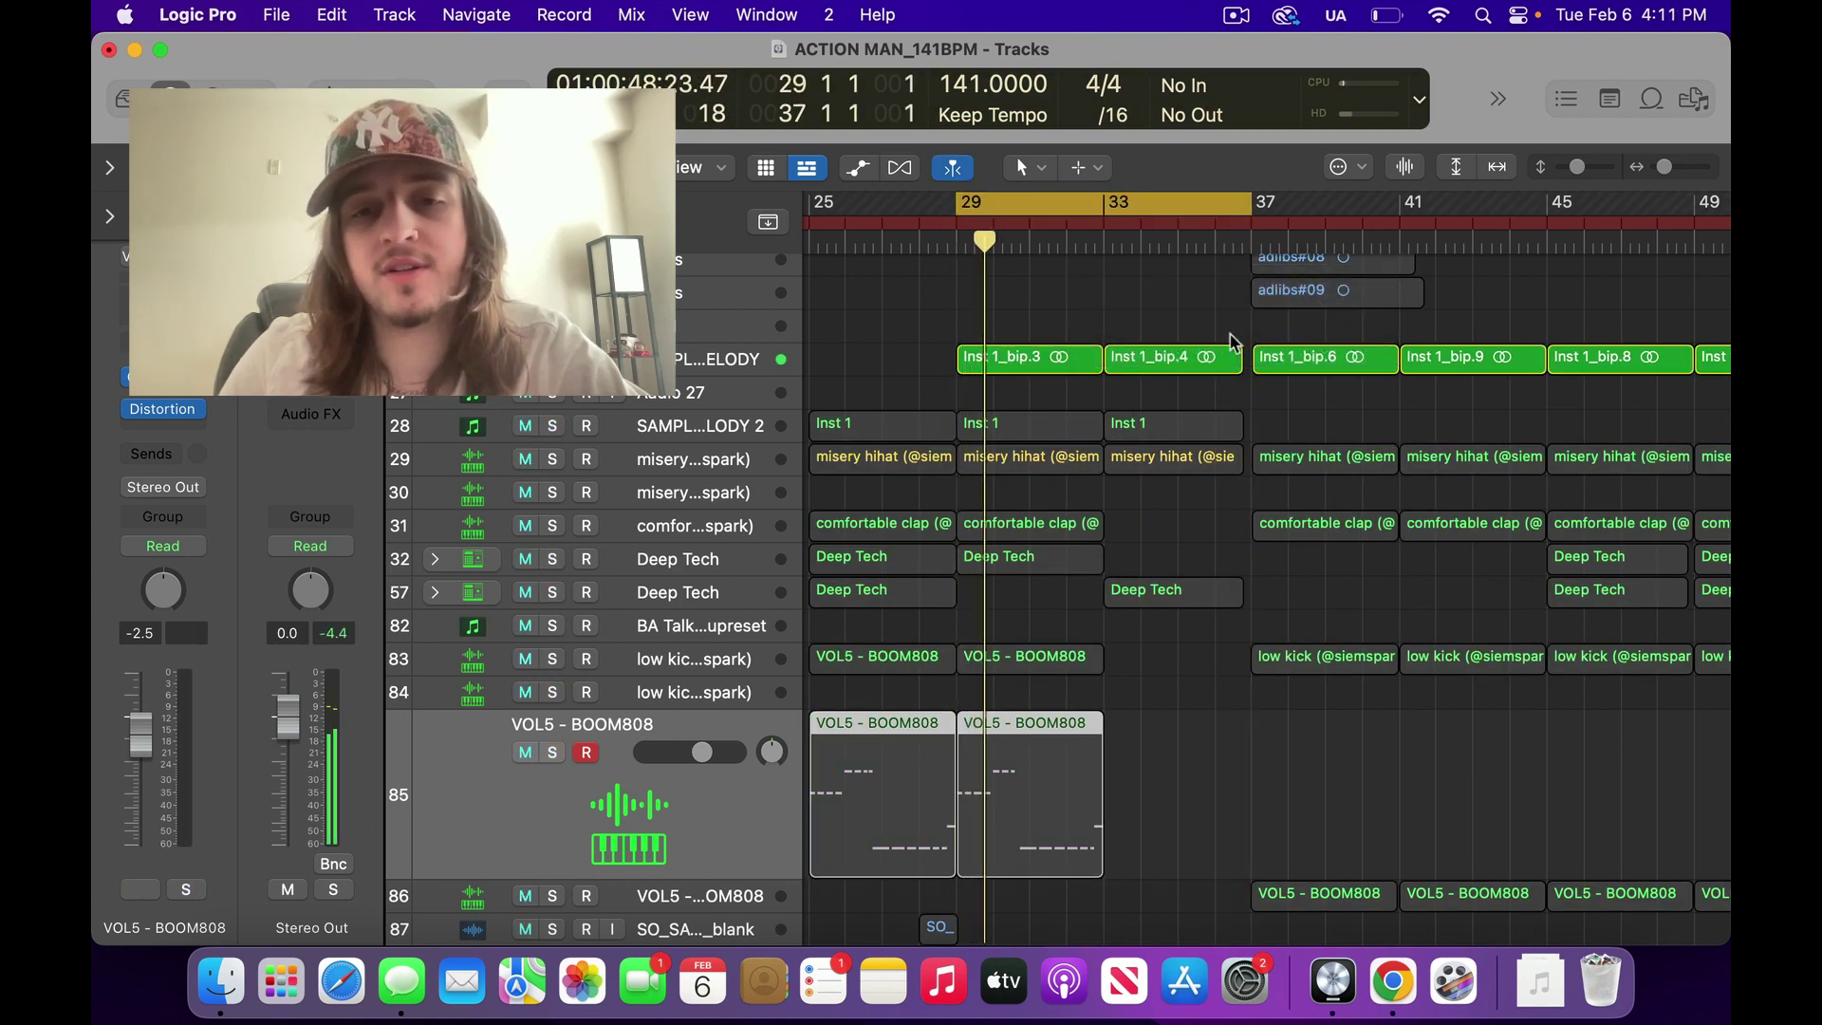
key(s)
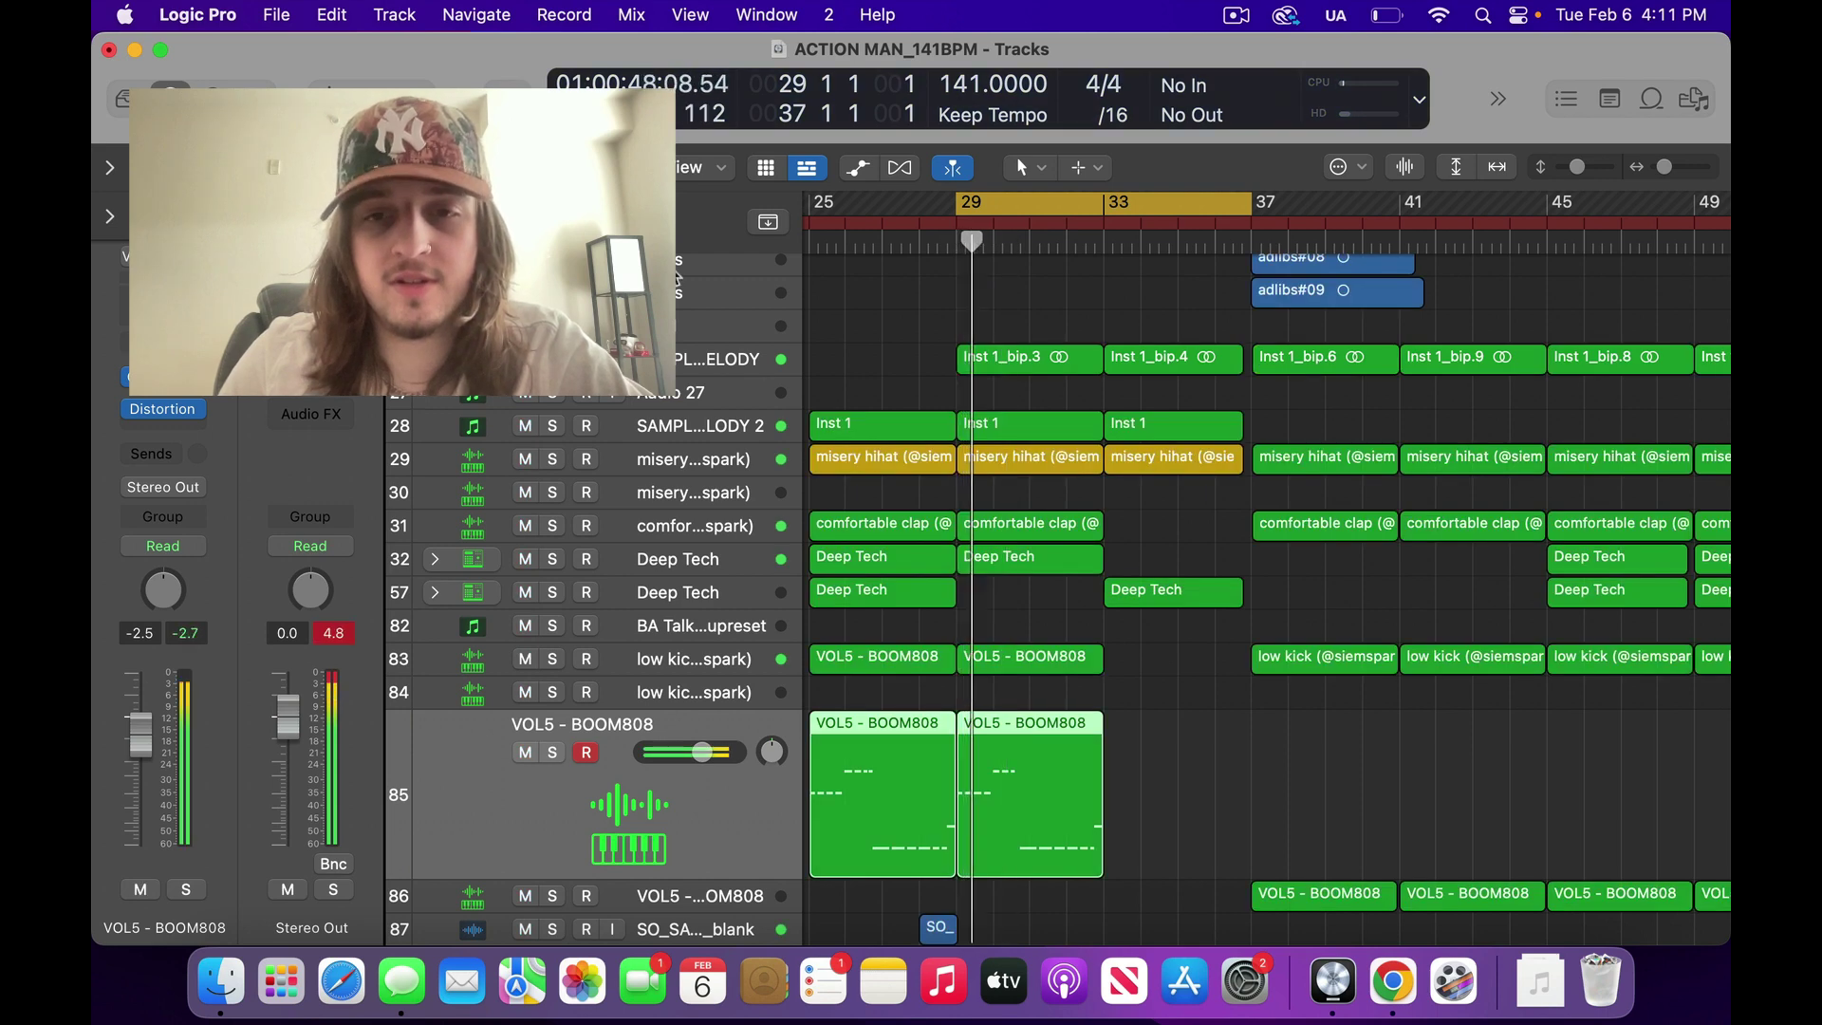
click(1036, 210)
key(space)
scroll(1051, 387, right, 3)
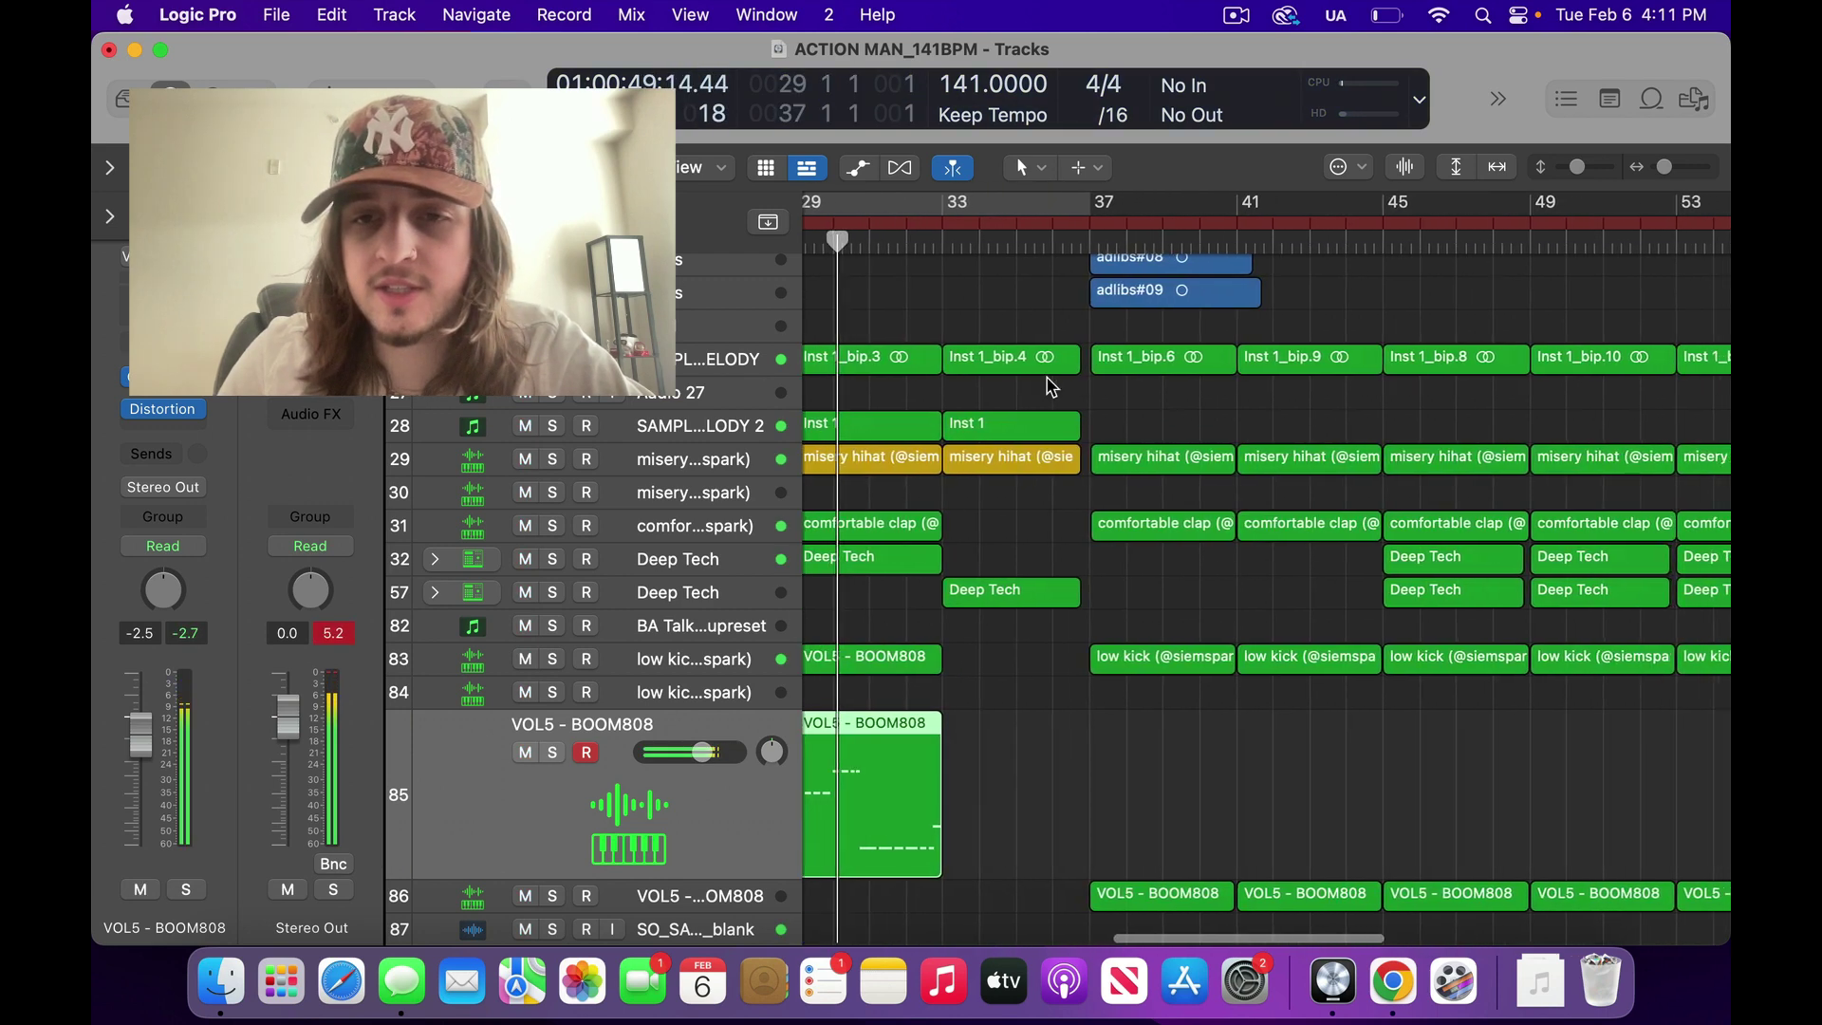
key(z)
click(1197, 244)
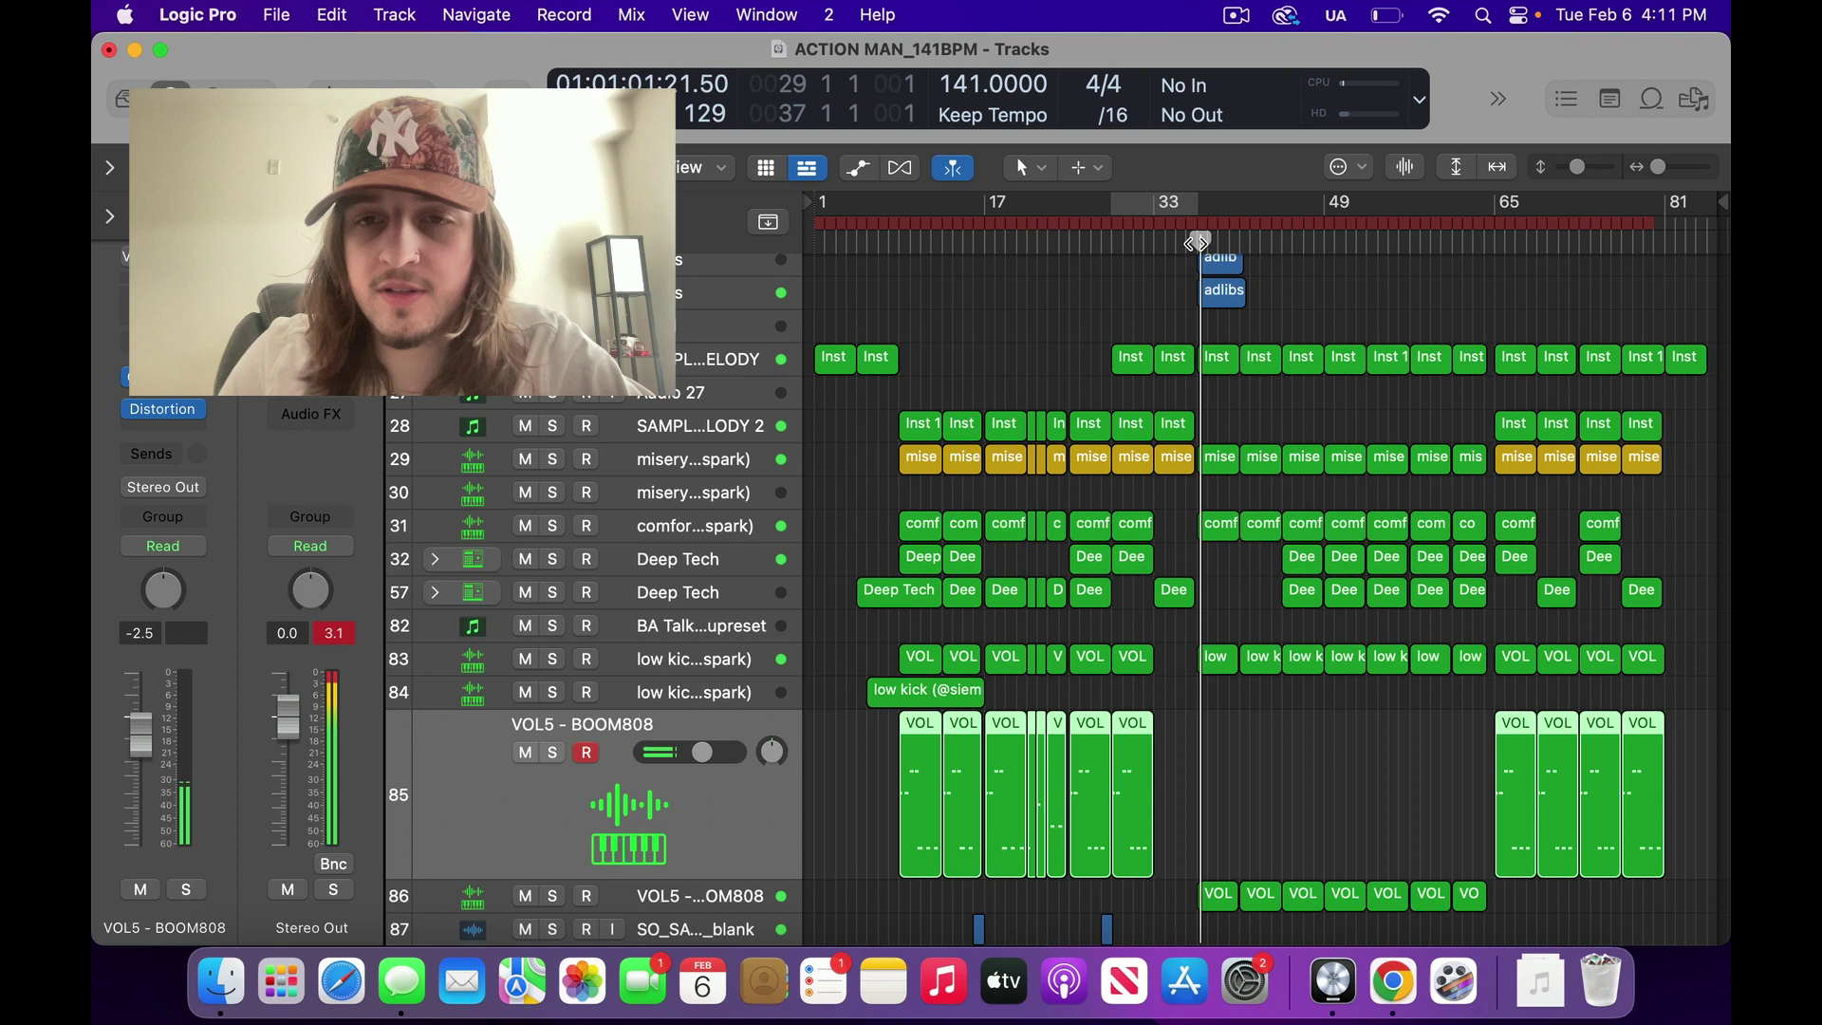
Zoom in and set a cycle from bar 37 to bar 64
key(z)
scroll(1131, 333, right, 5)
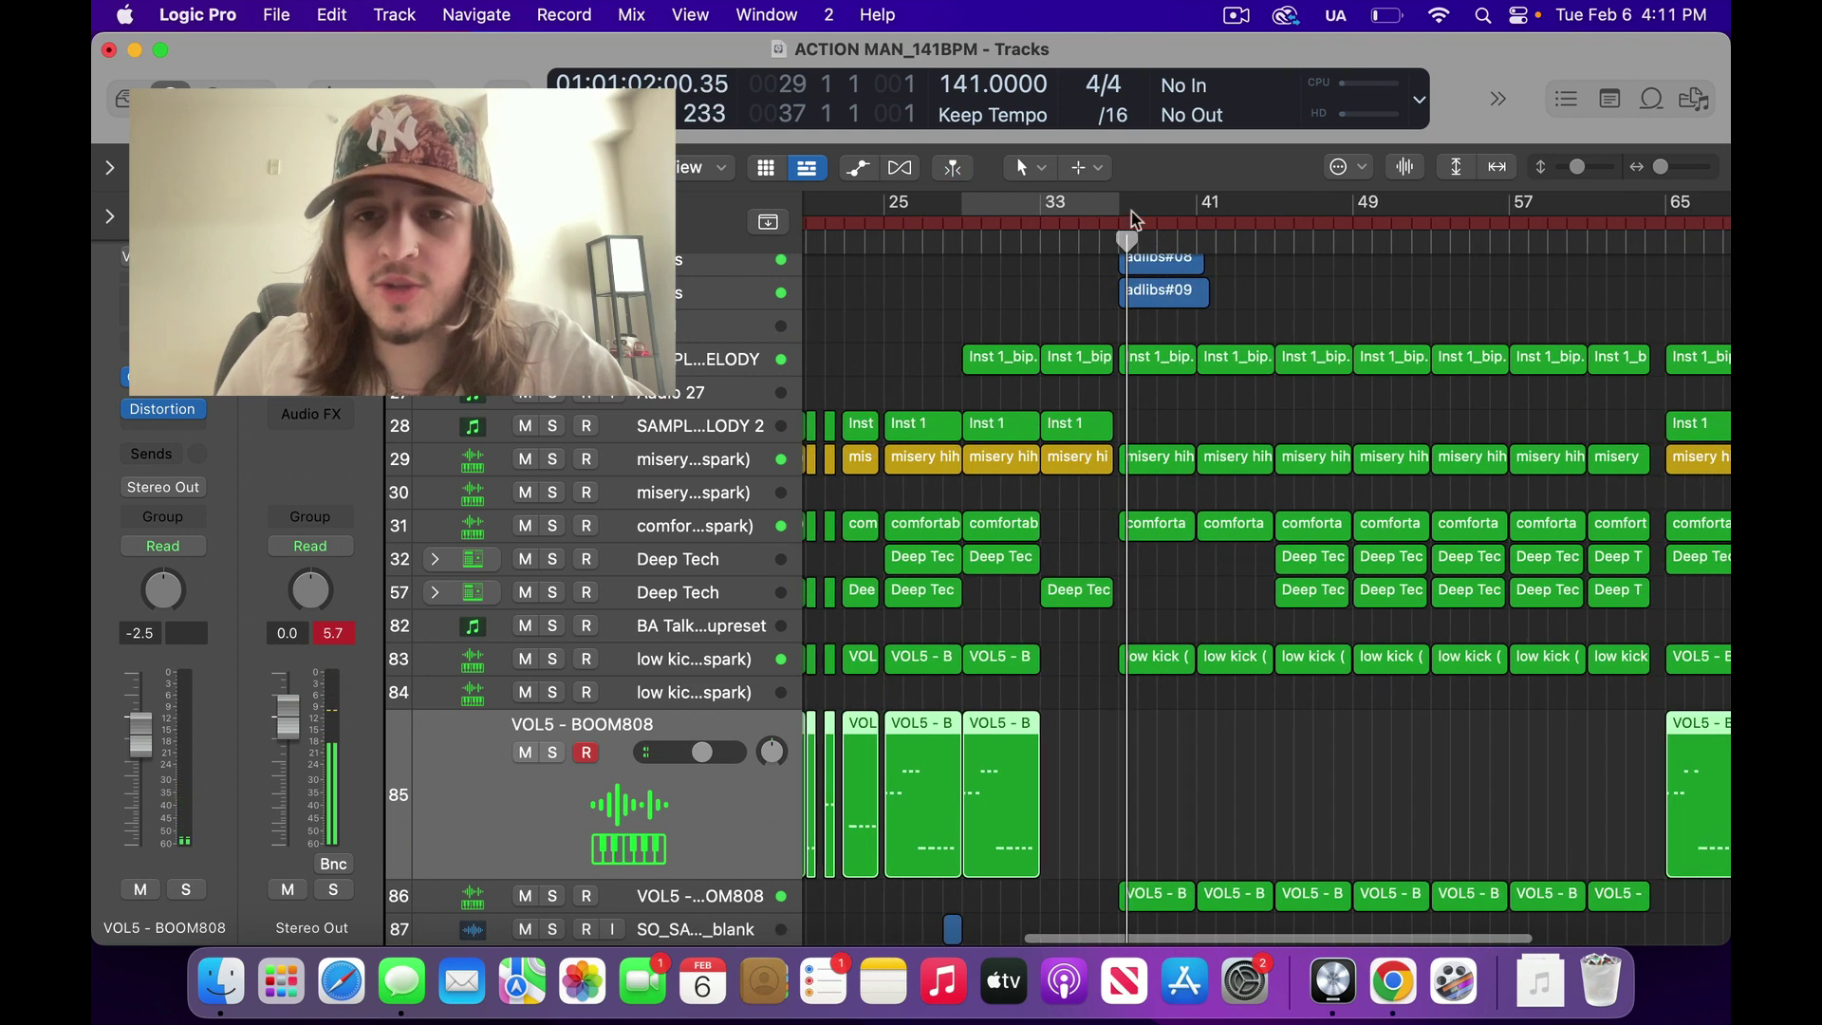
drag(1125, 213, 1649, 323)
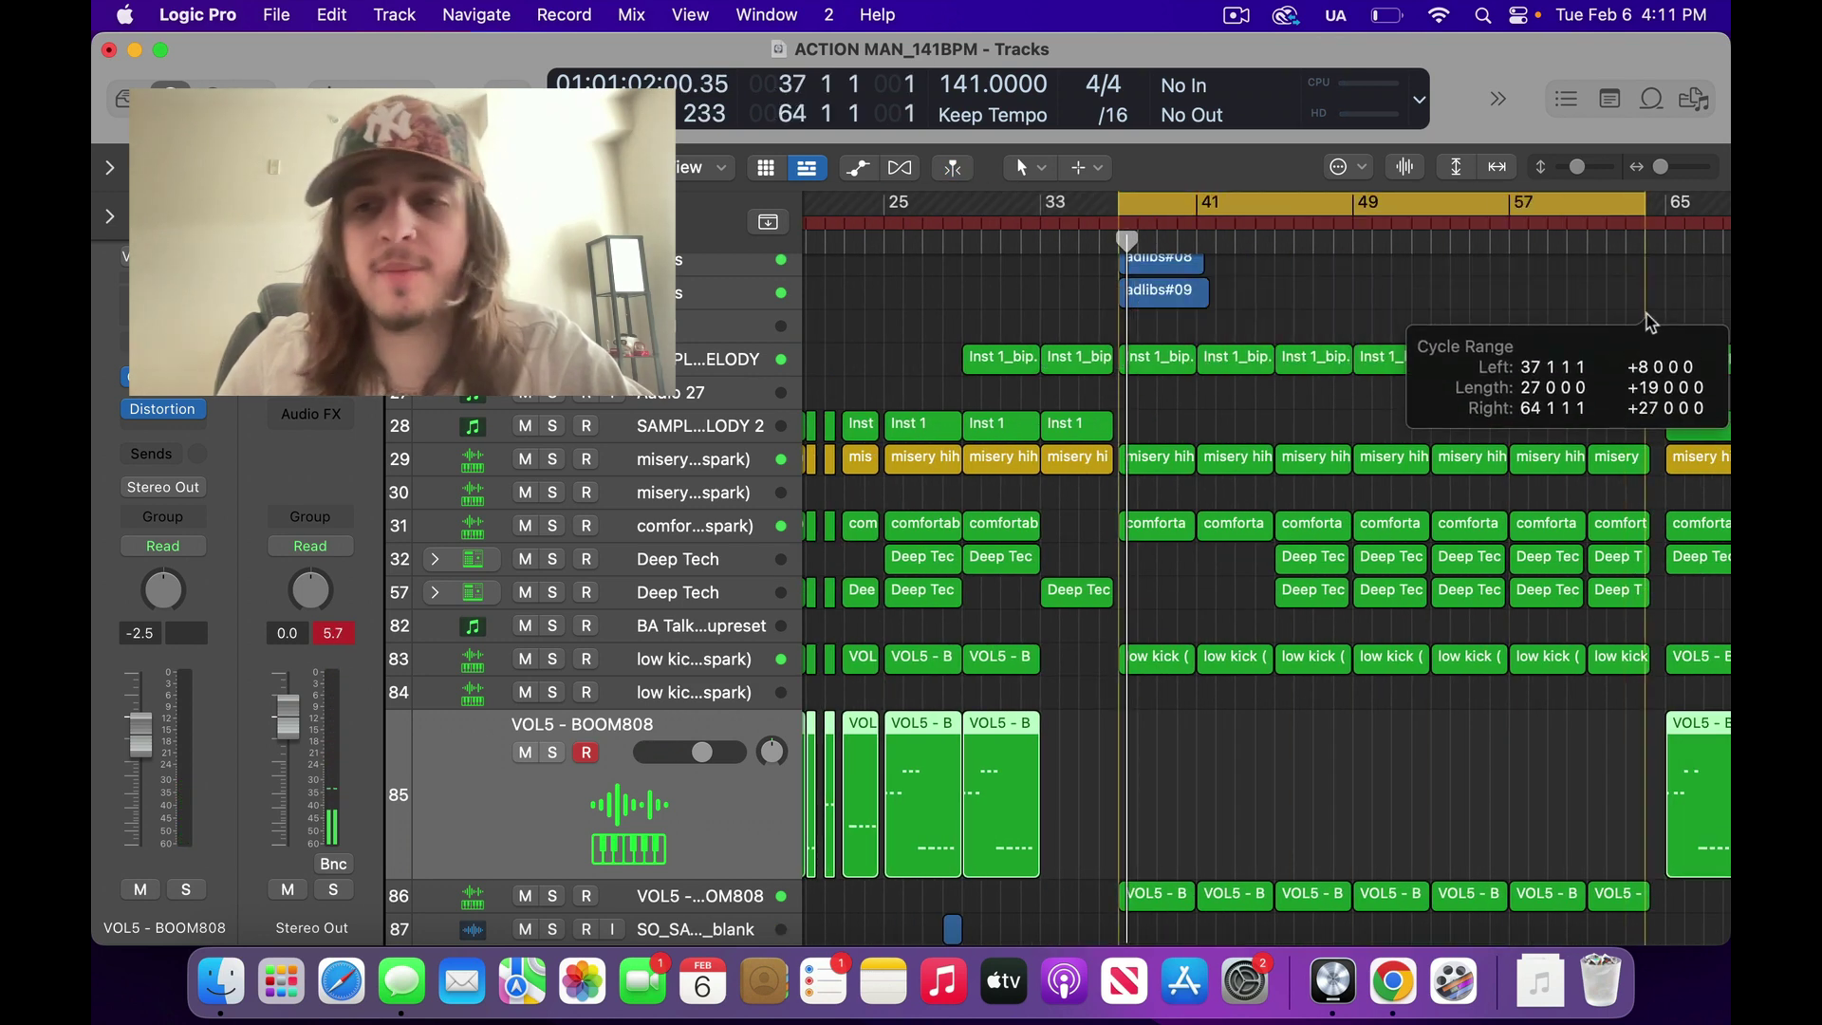
Solo the tracks from SAMPLE MELODY downward, then clear all solos and play the full mix
click(629, 360)
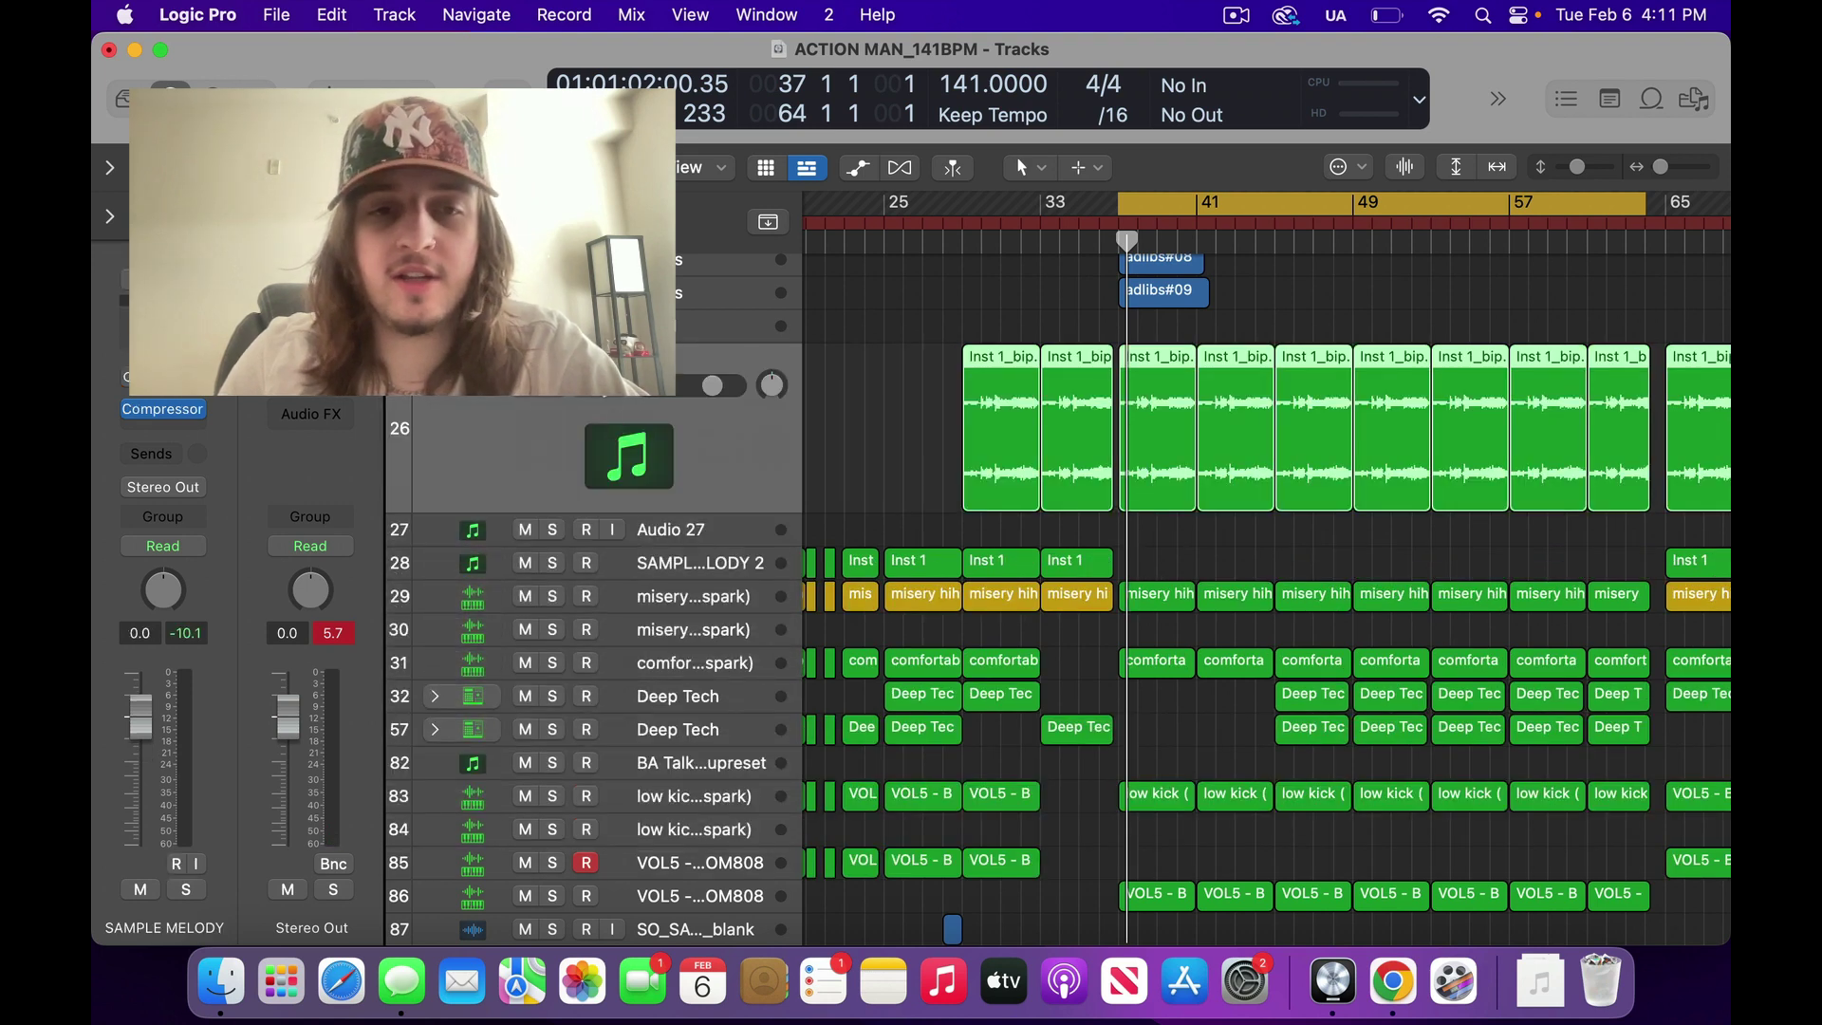
scroll(1234, 569, down, 3)
drag(552, 398, 653, 809)
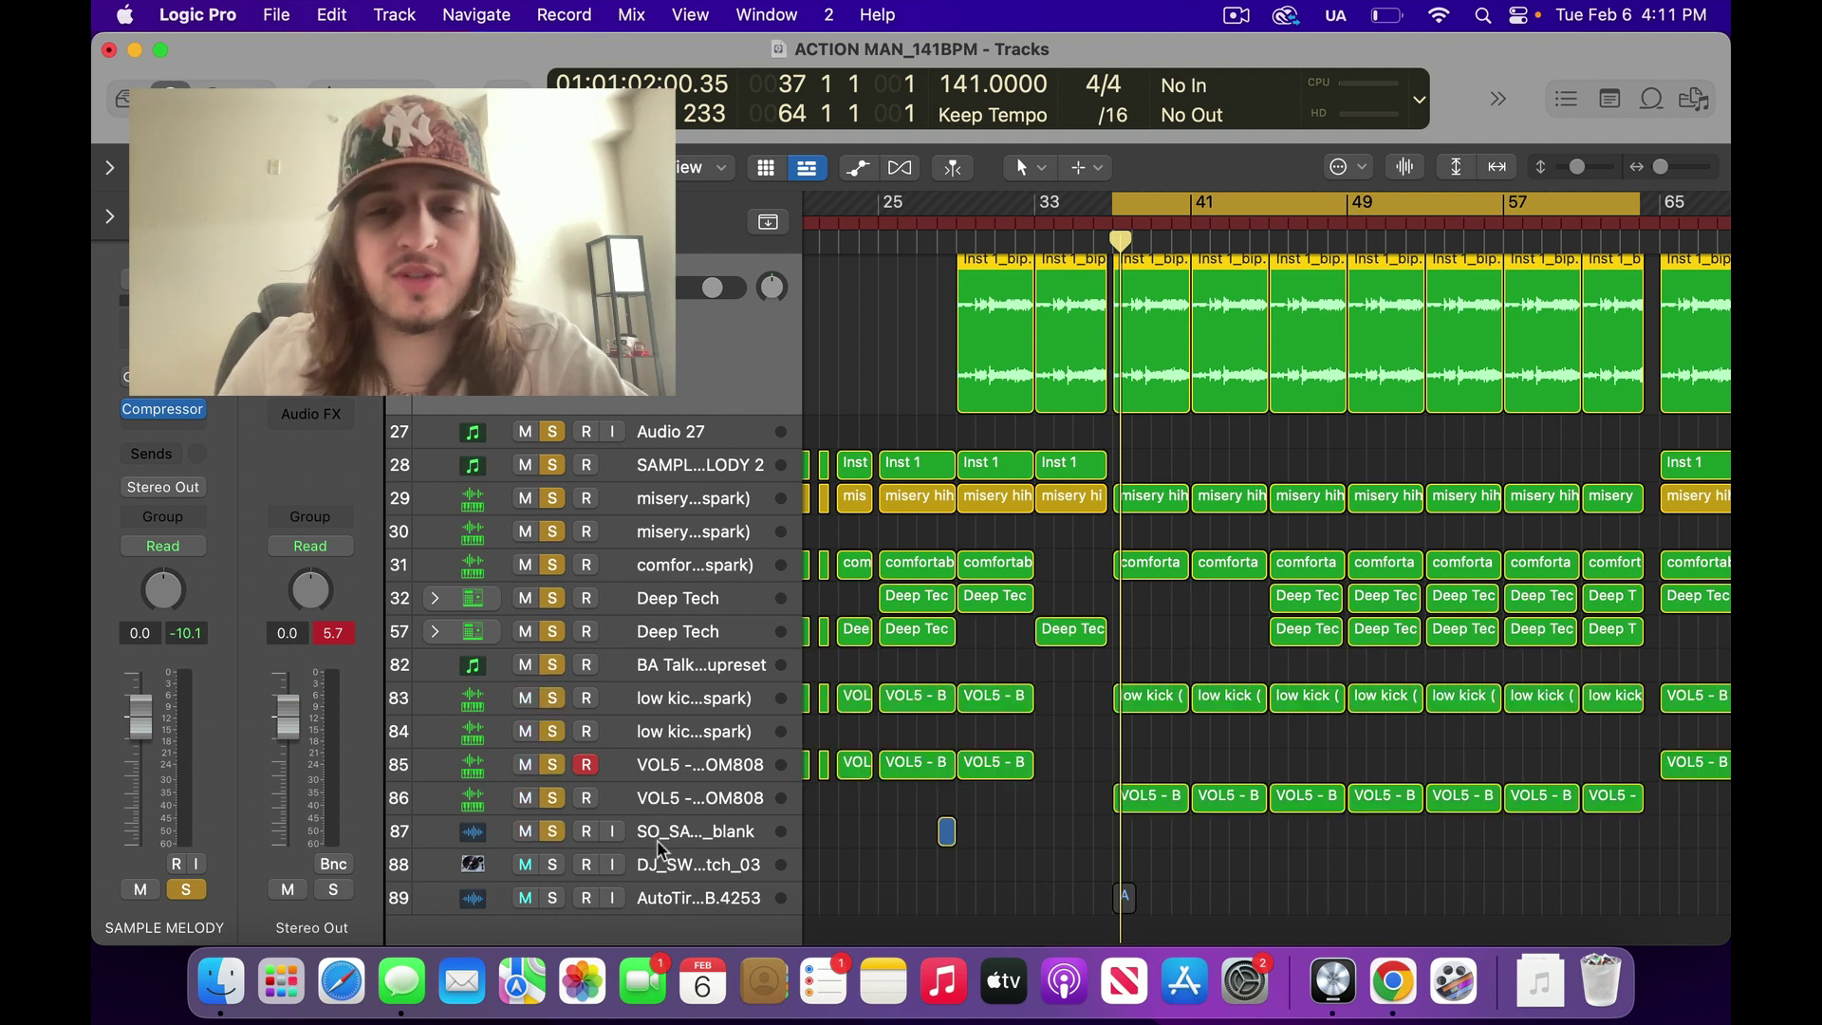
drag(668, 875, 681, 968)
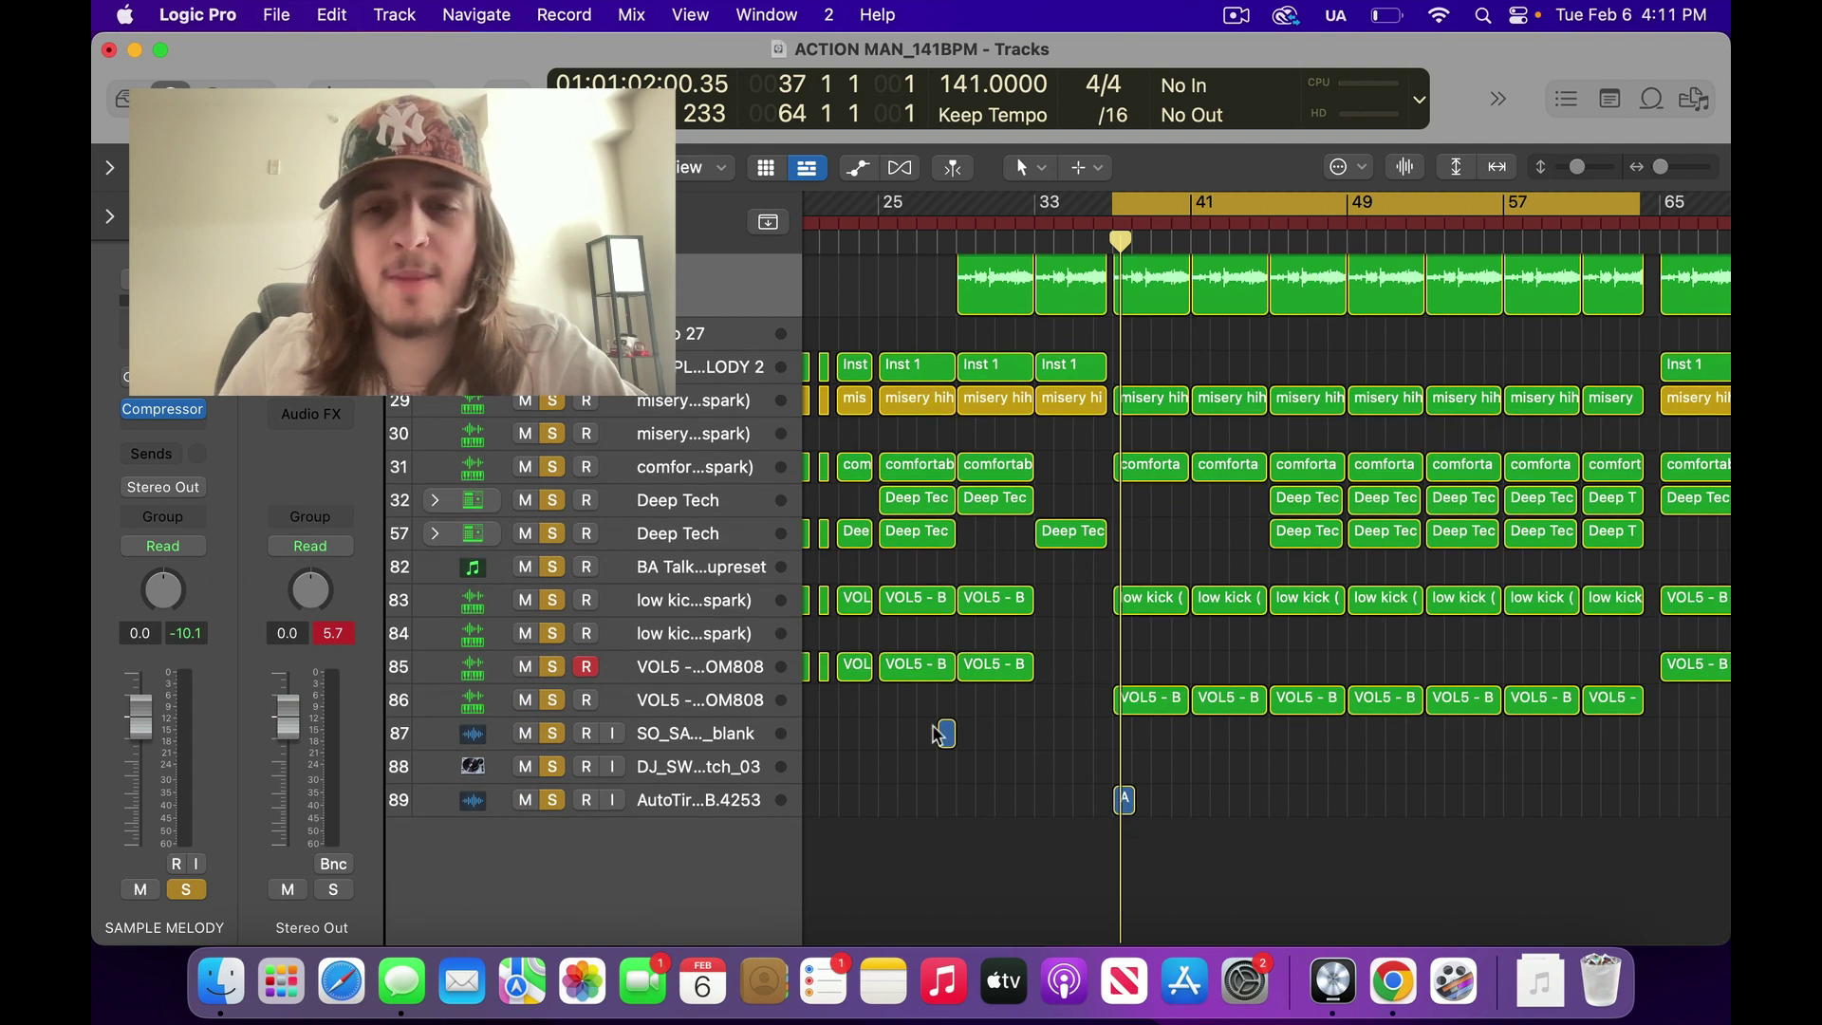
scroll(881, 599, up, 3)
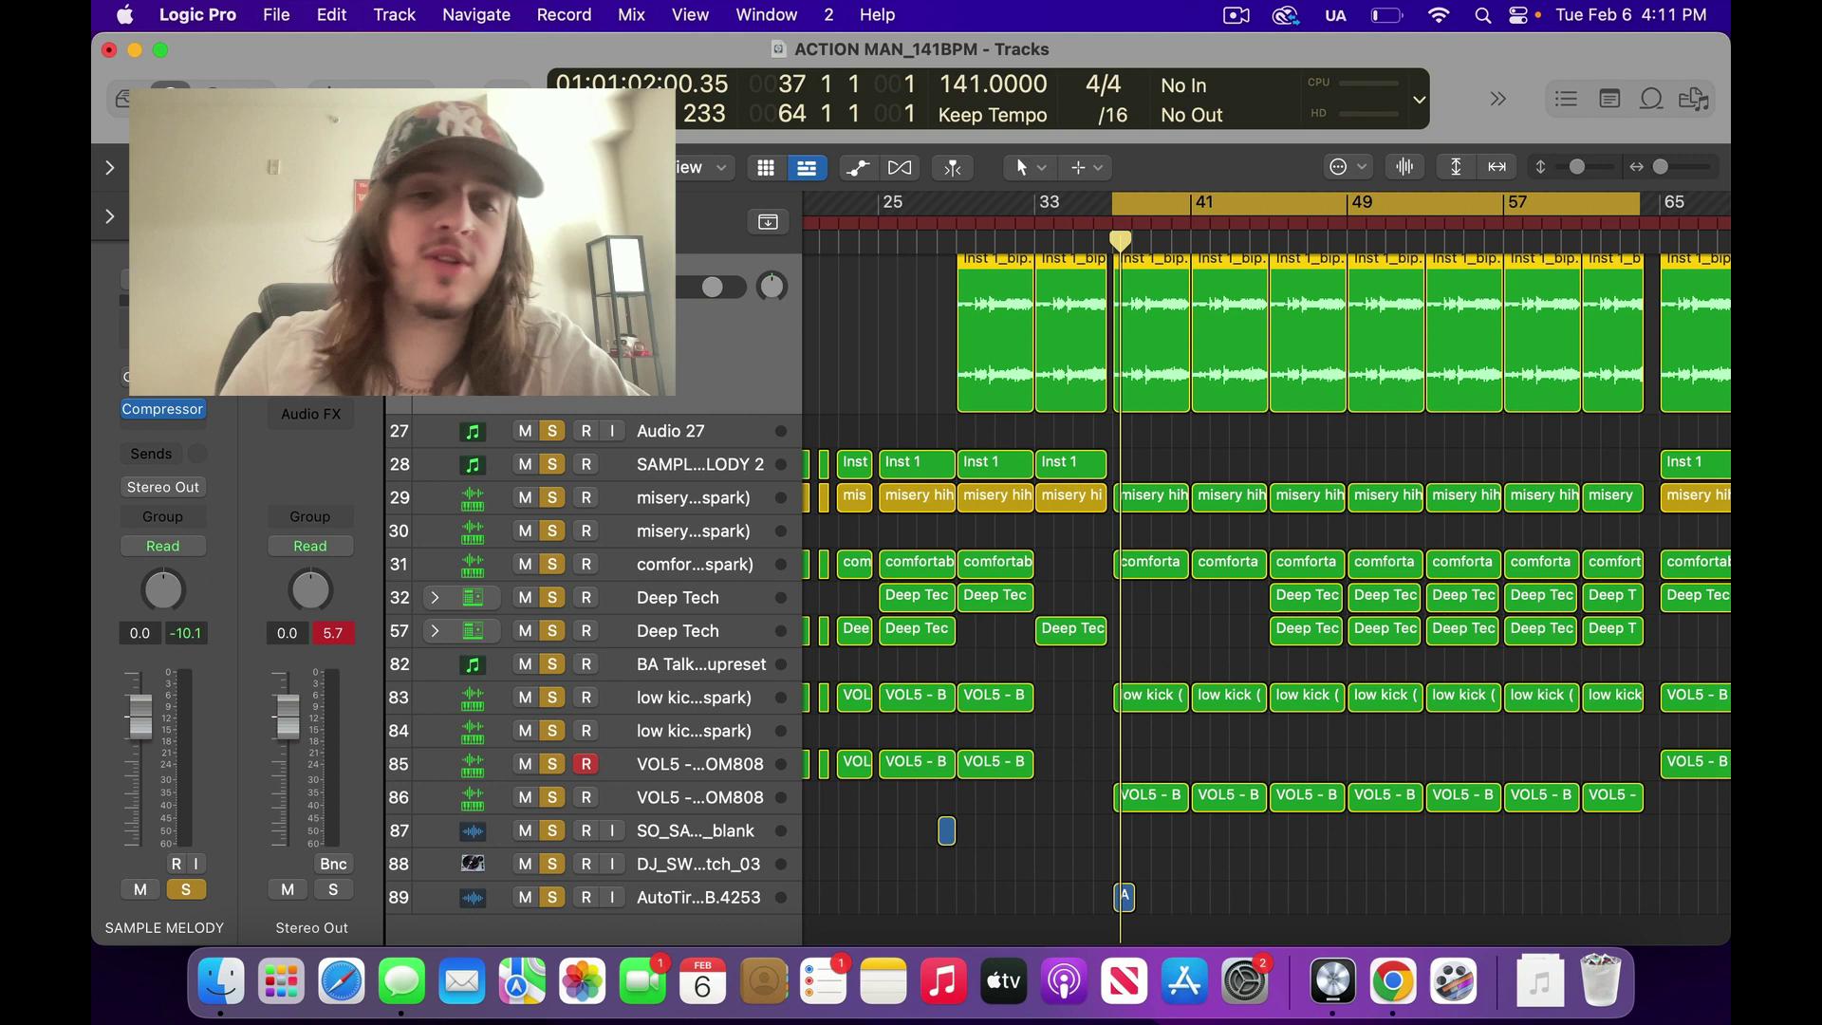
key(s)
key(space)
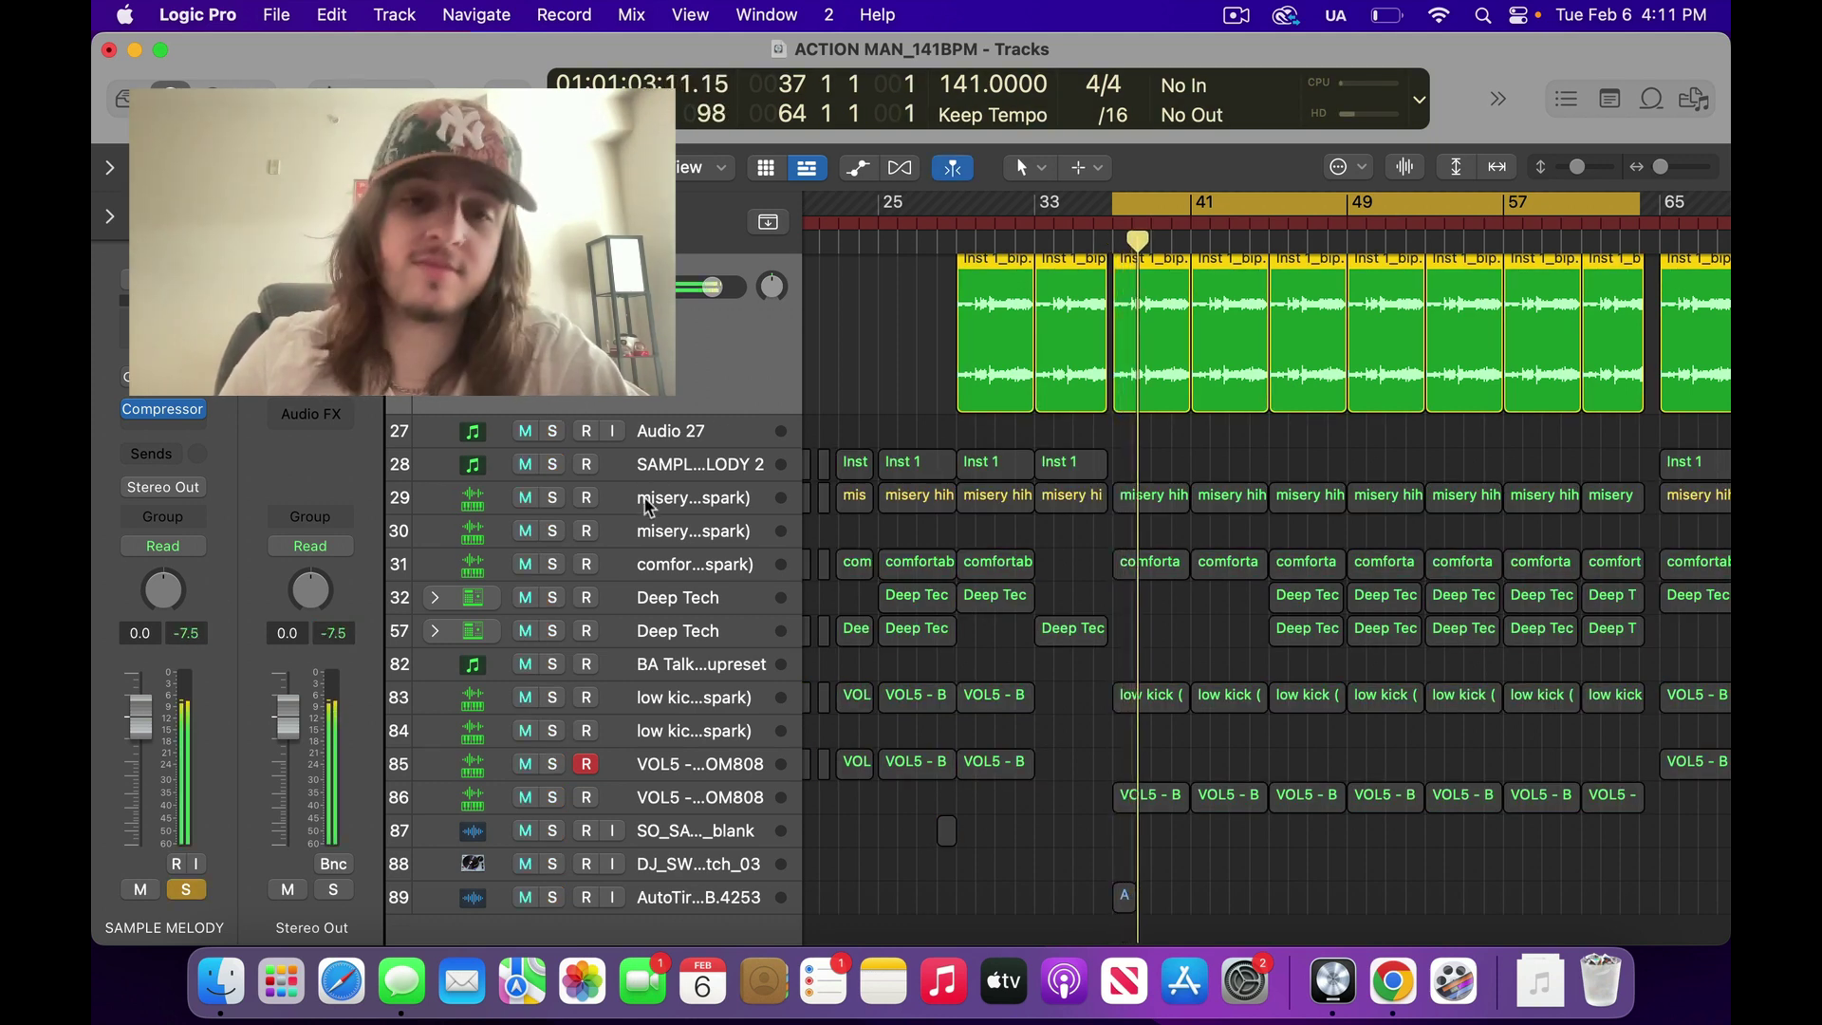
Solo the misery hihat track, zoom in on bars 36–45, and play from bar 37
click(824, 497)
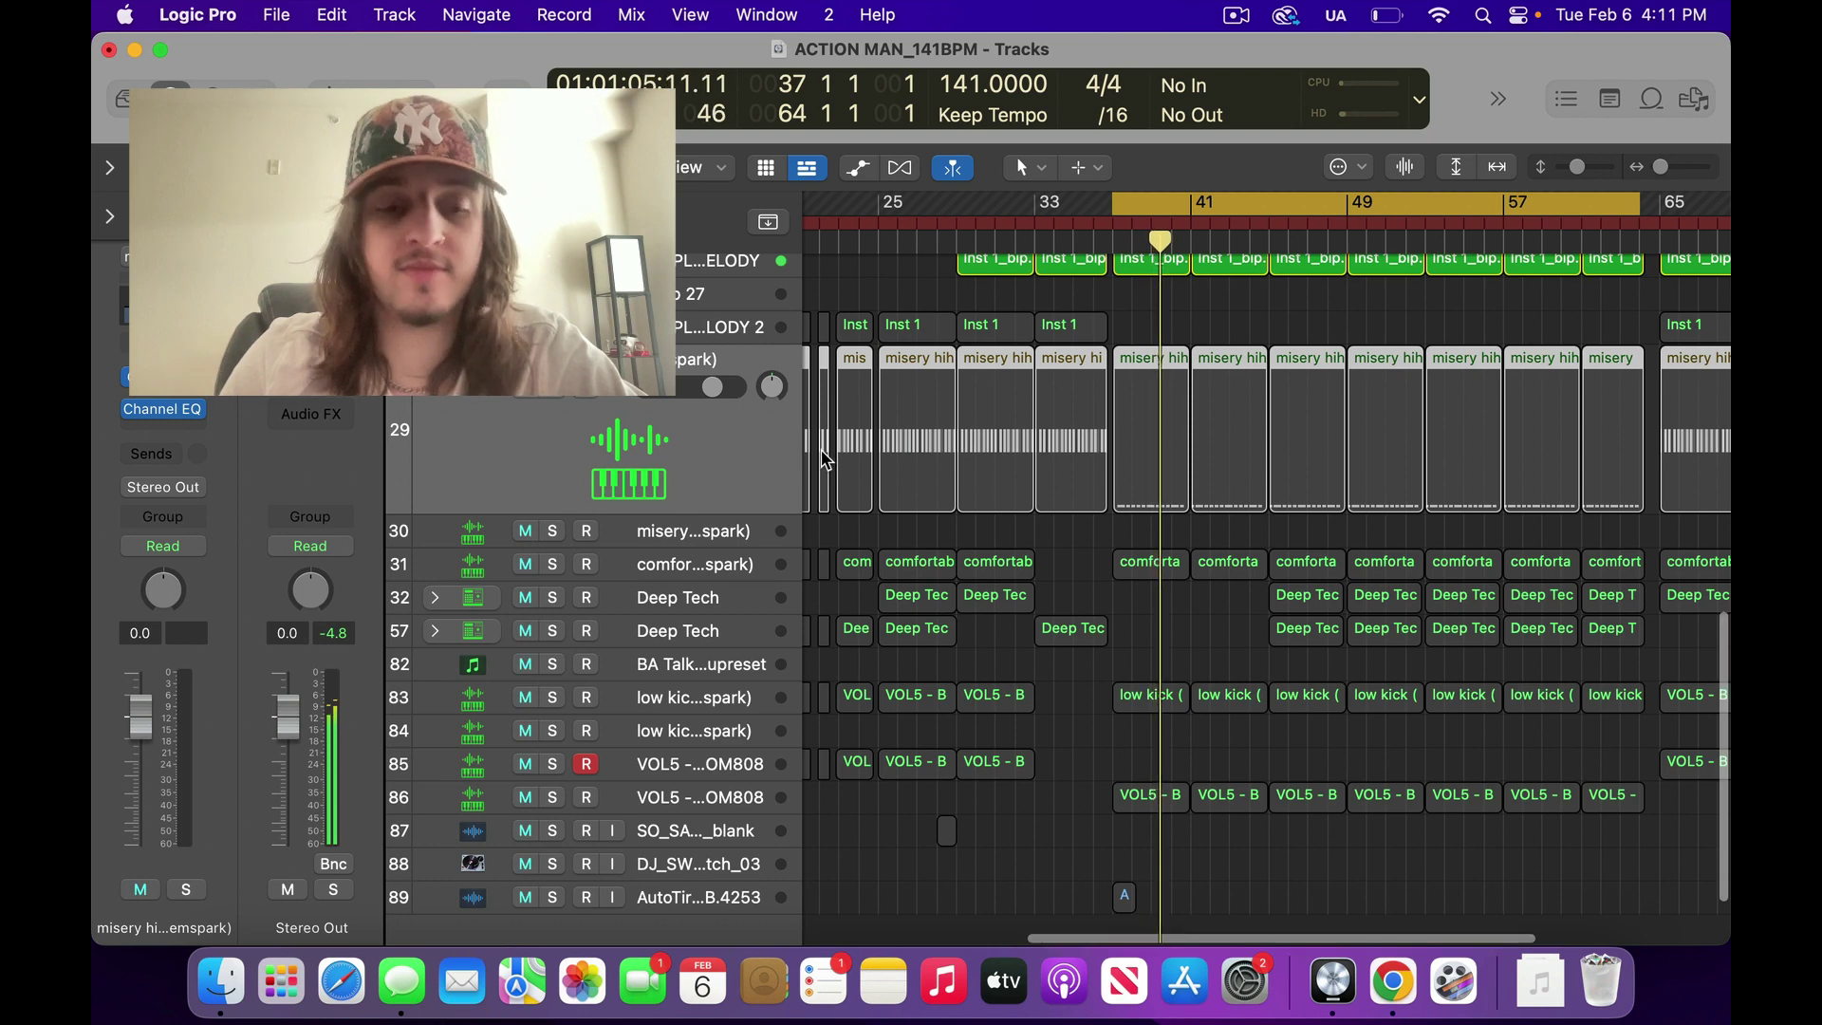
key(s)
key(super+Right)
key(super+Right)
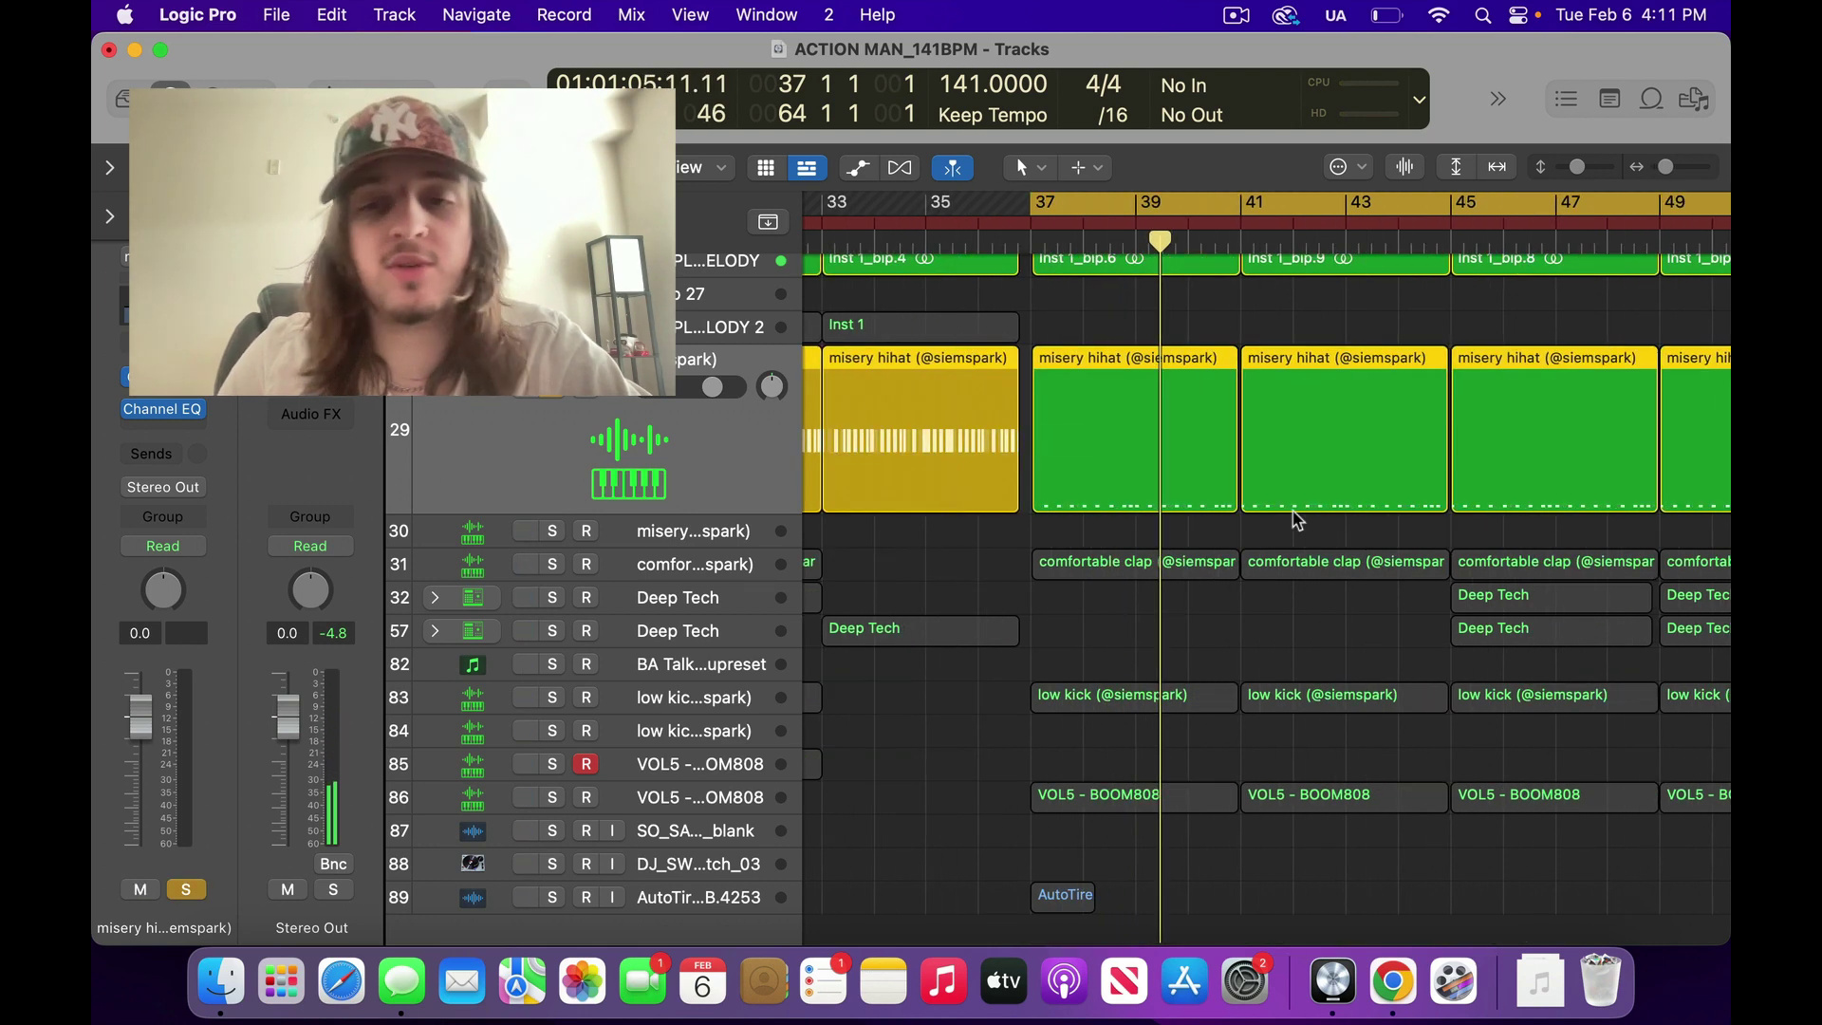
key(s)
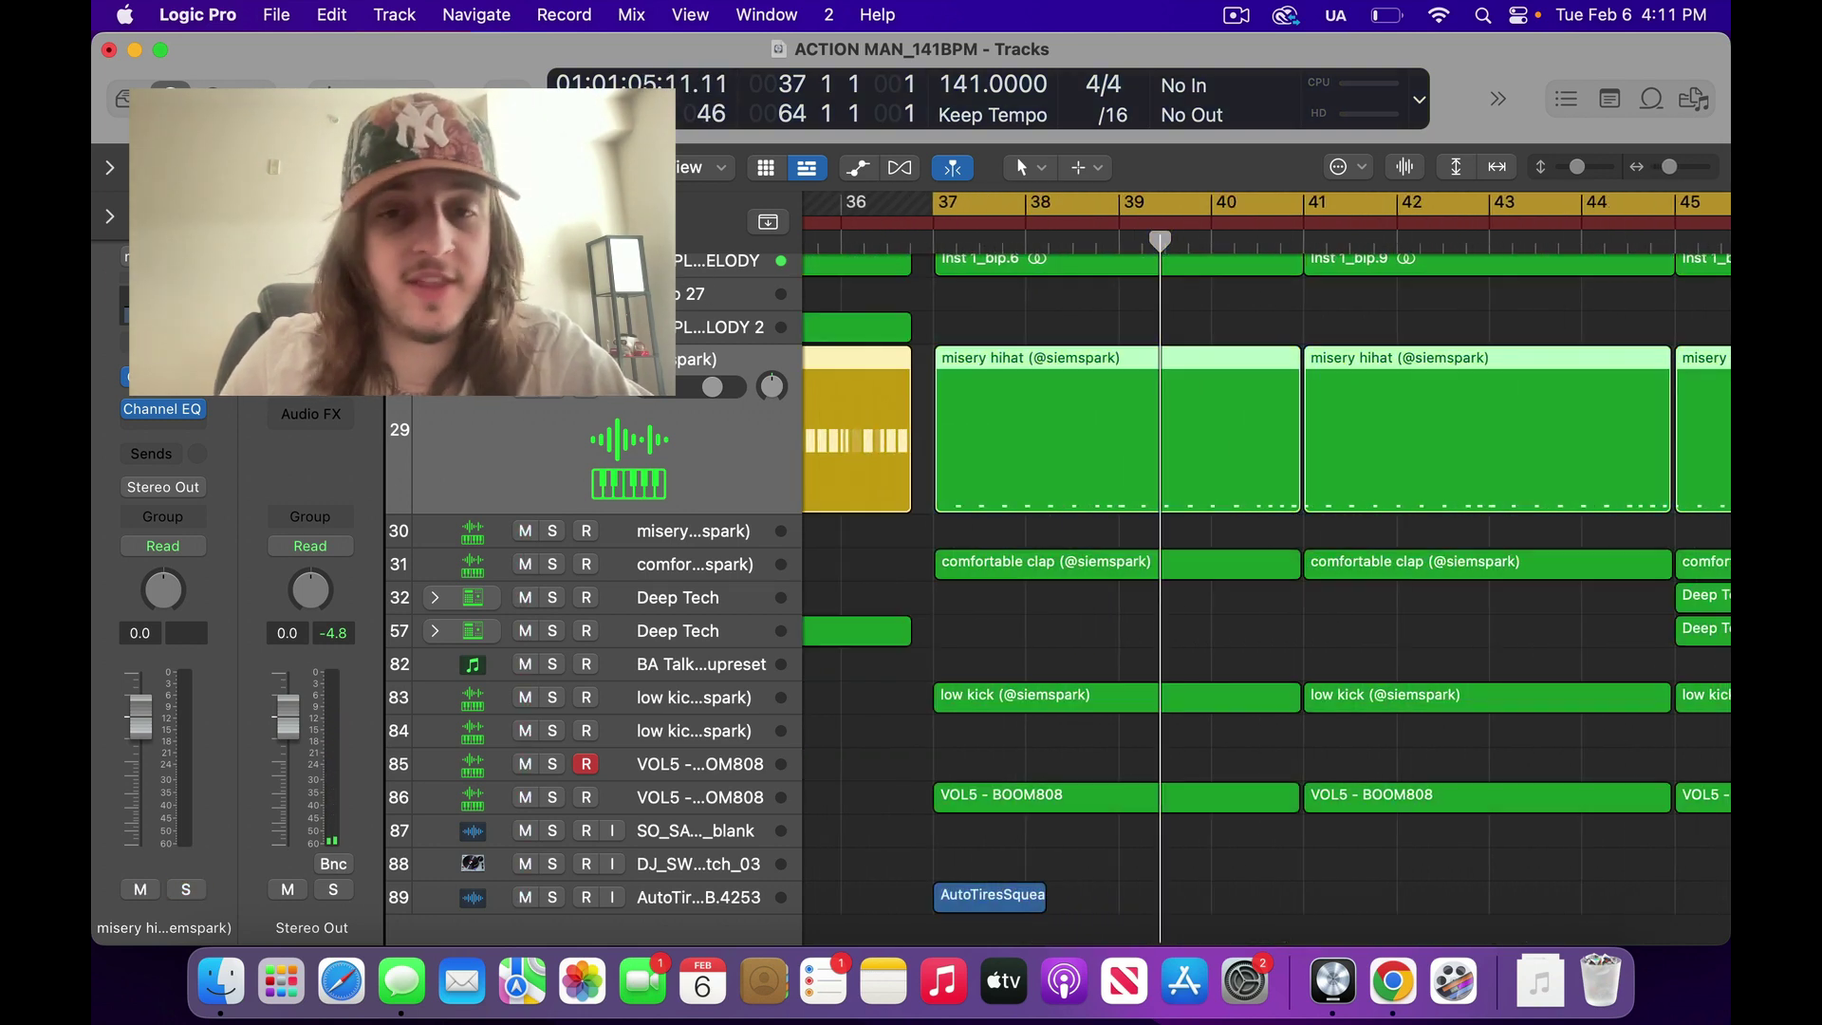
key(s)
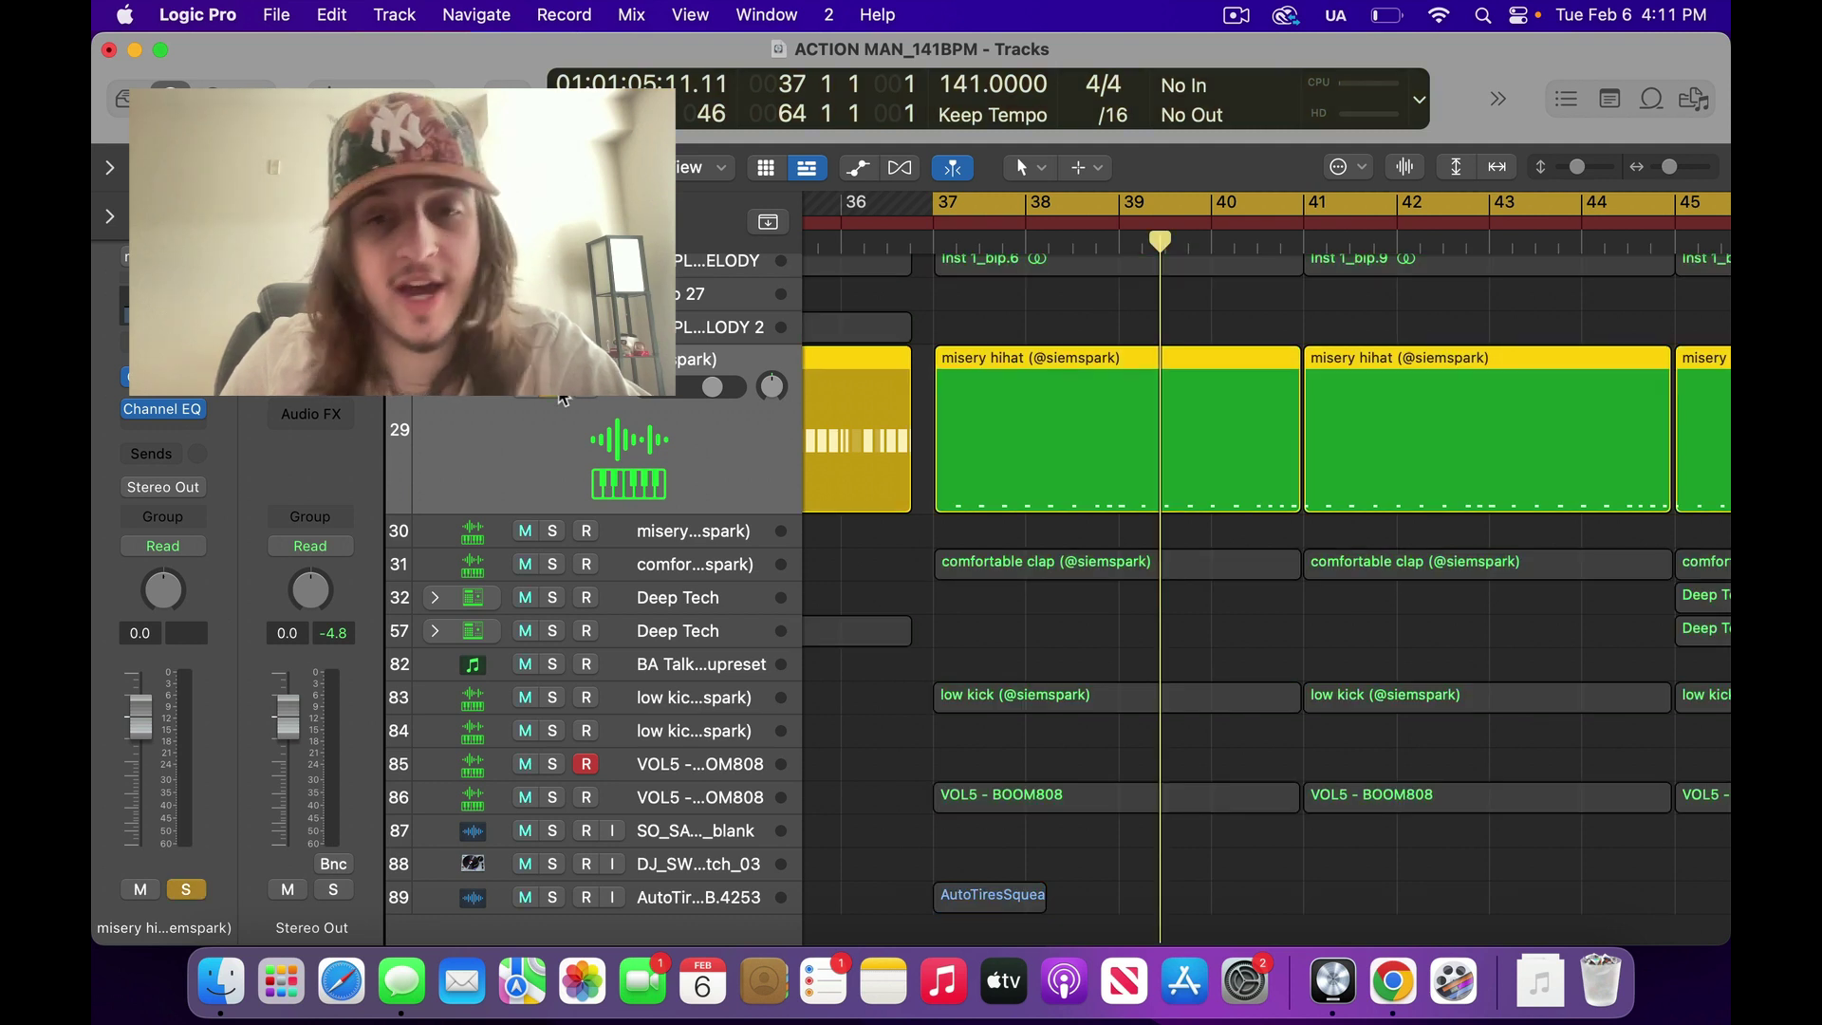
key(space)
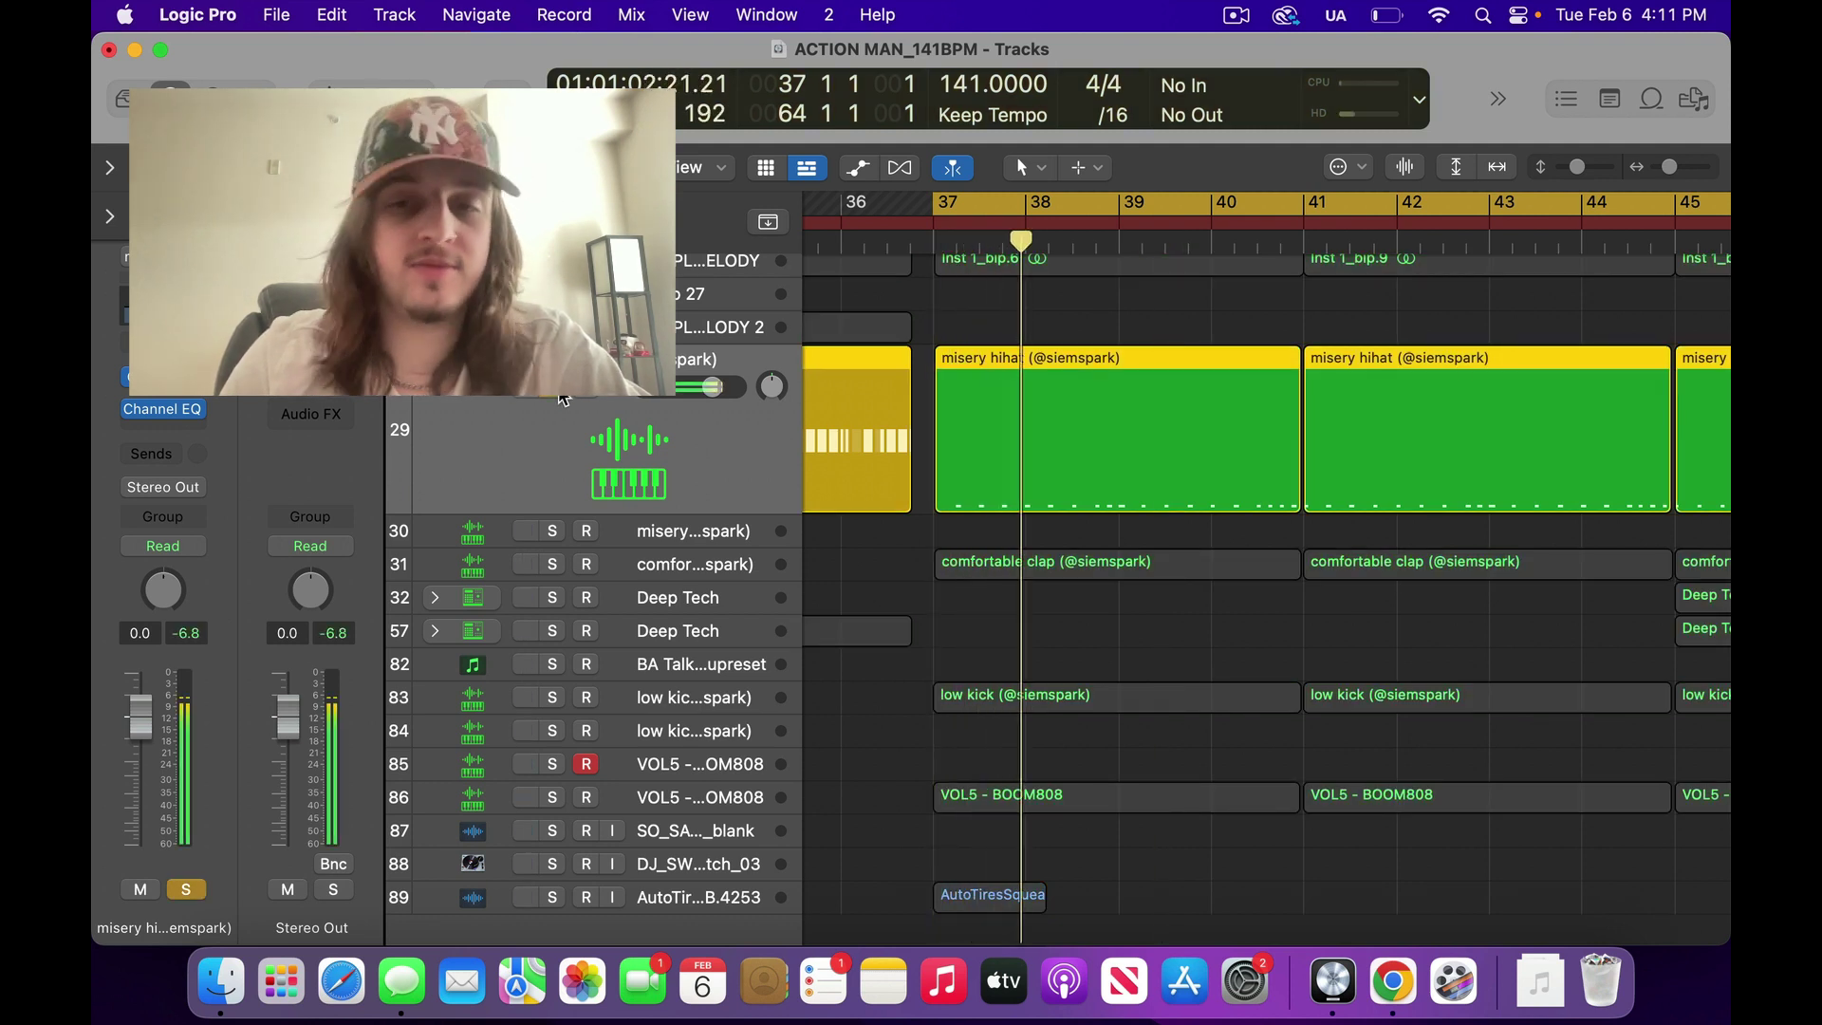
Add the comfortable clap and low kick tracks to the solo, replay, and zoom out twice
click(619, 567)
click(553, 455)
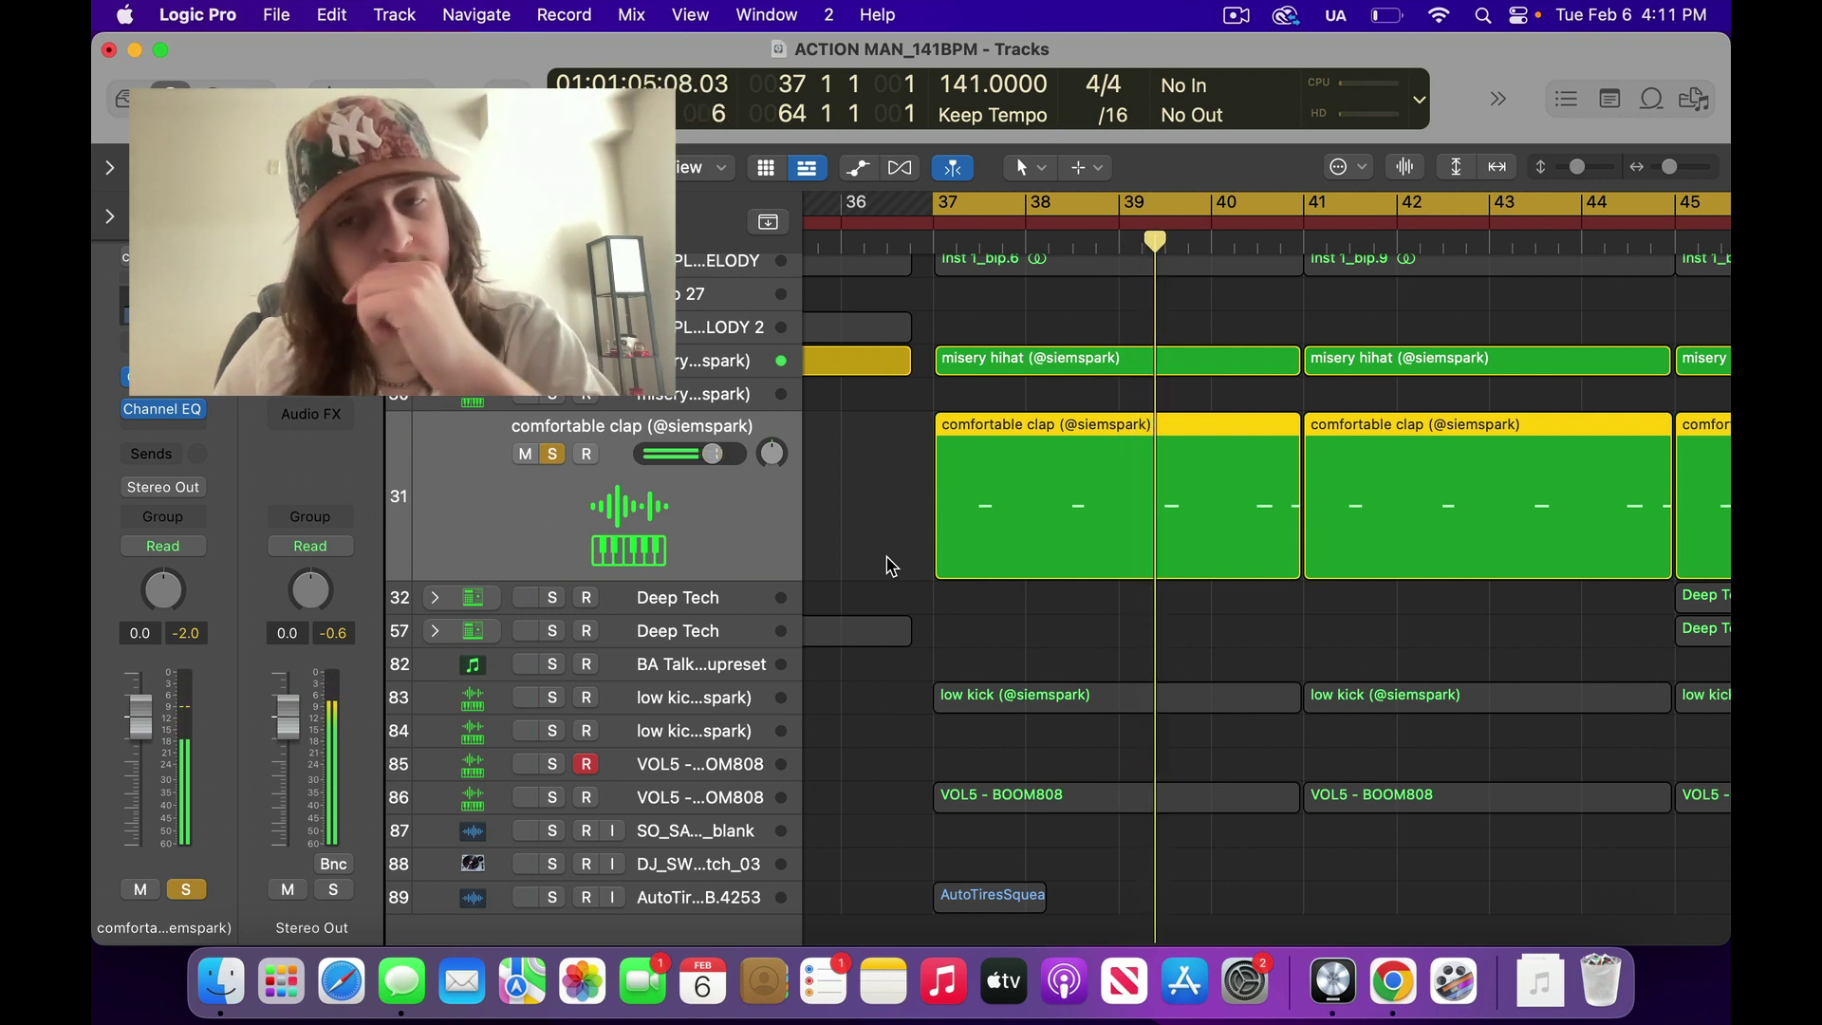
click(555, 700)
key(space)
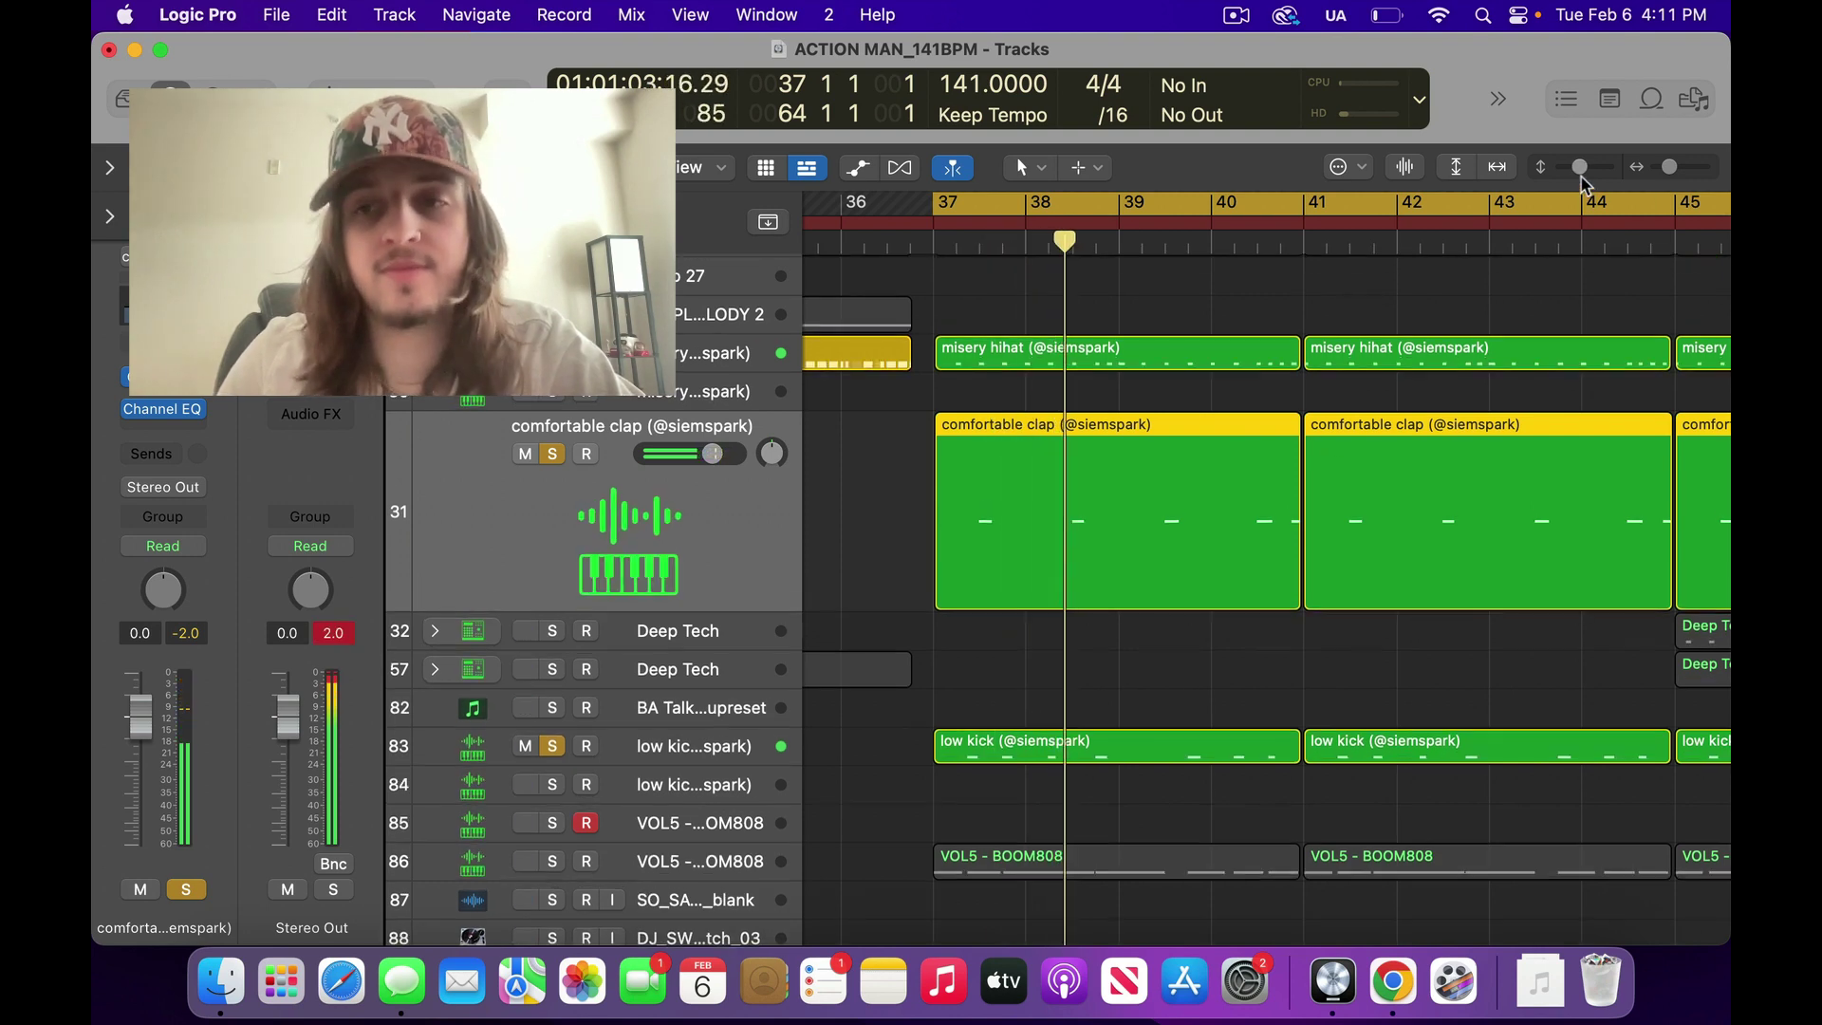
drag(1577, 167, 1587, 167)
scroll(1289, 594, down, 5)
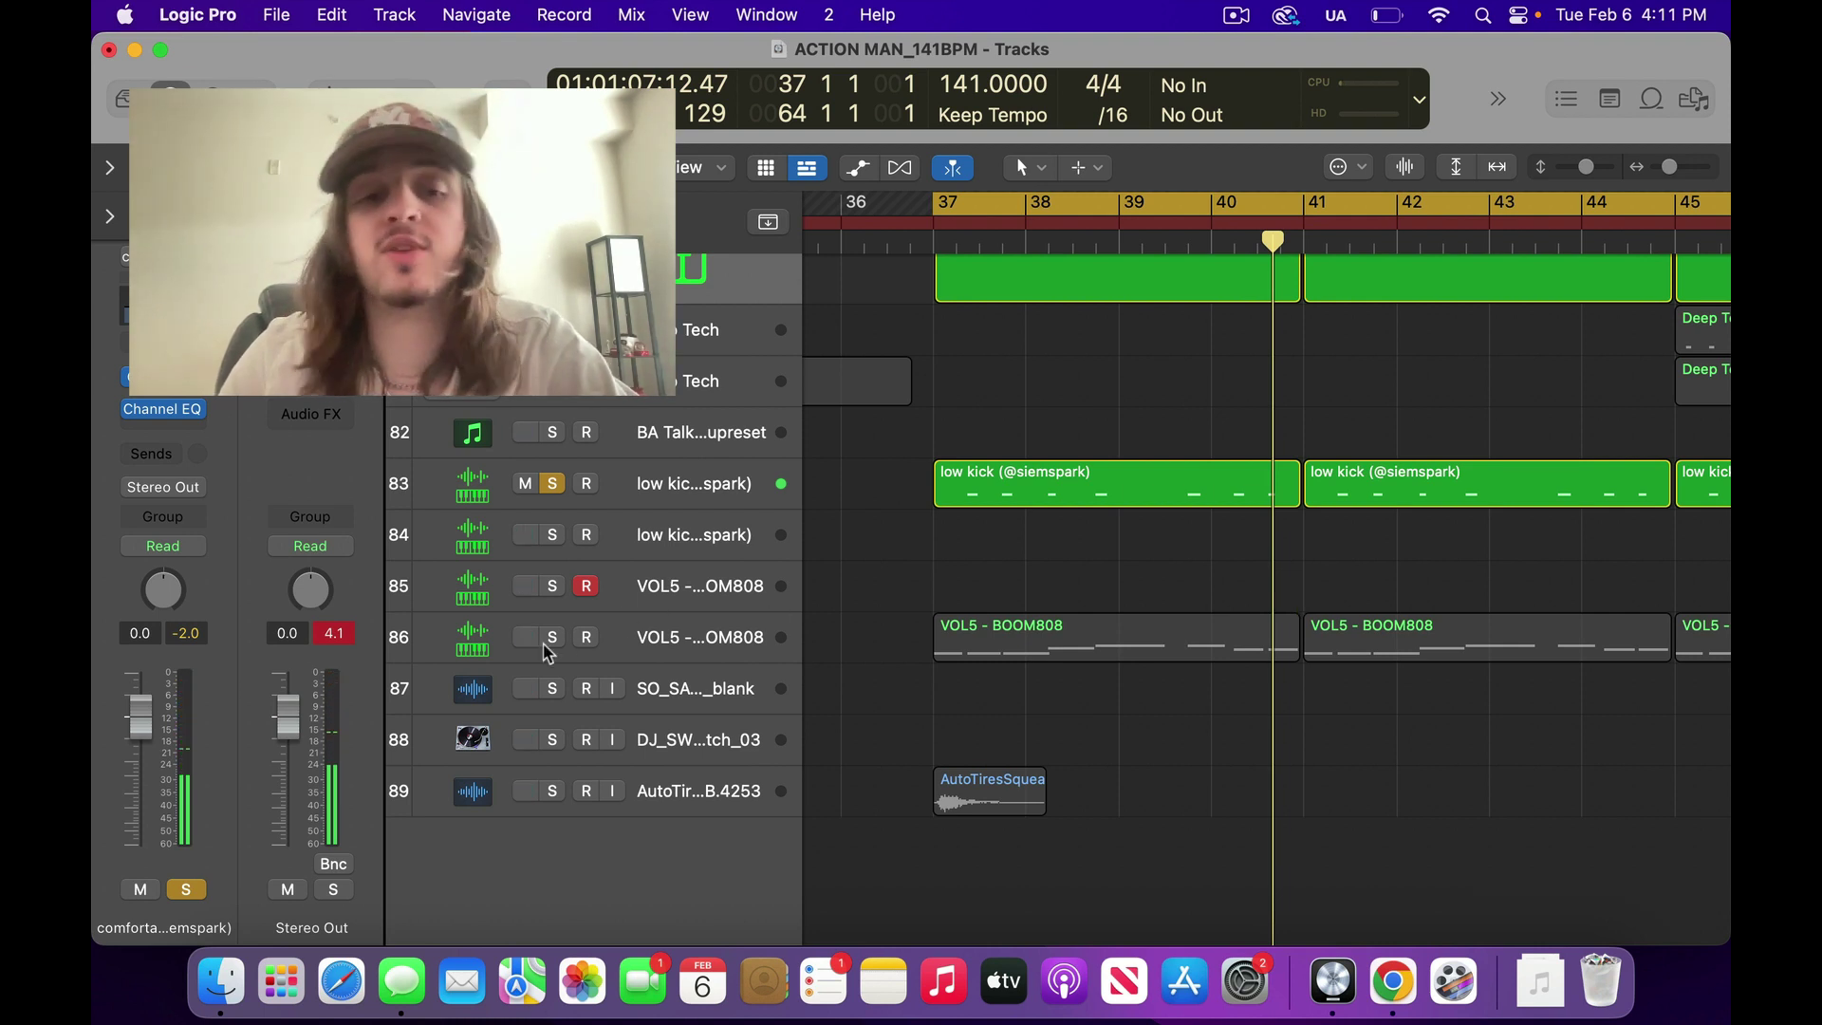
key(super+Left)
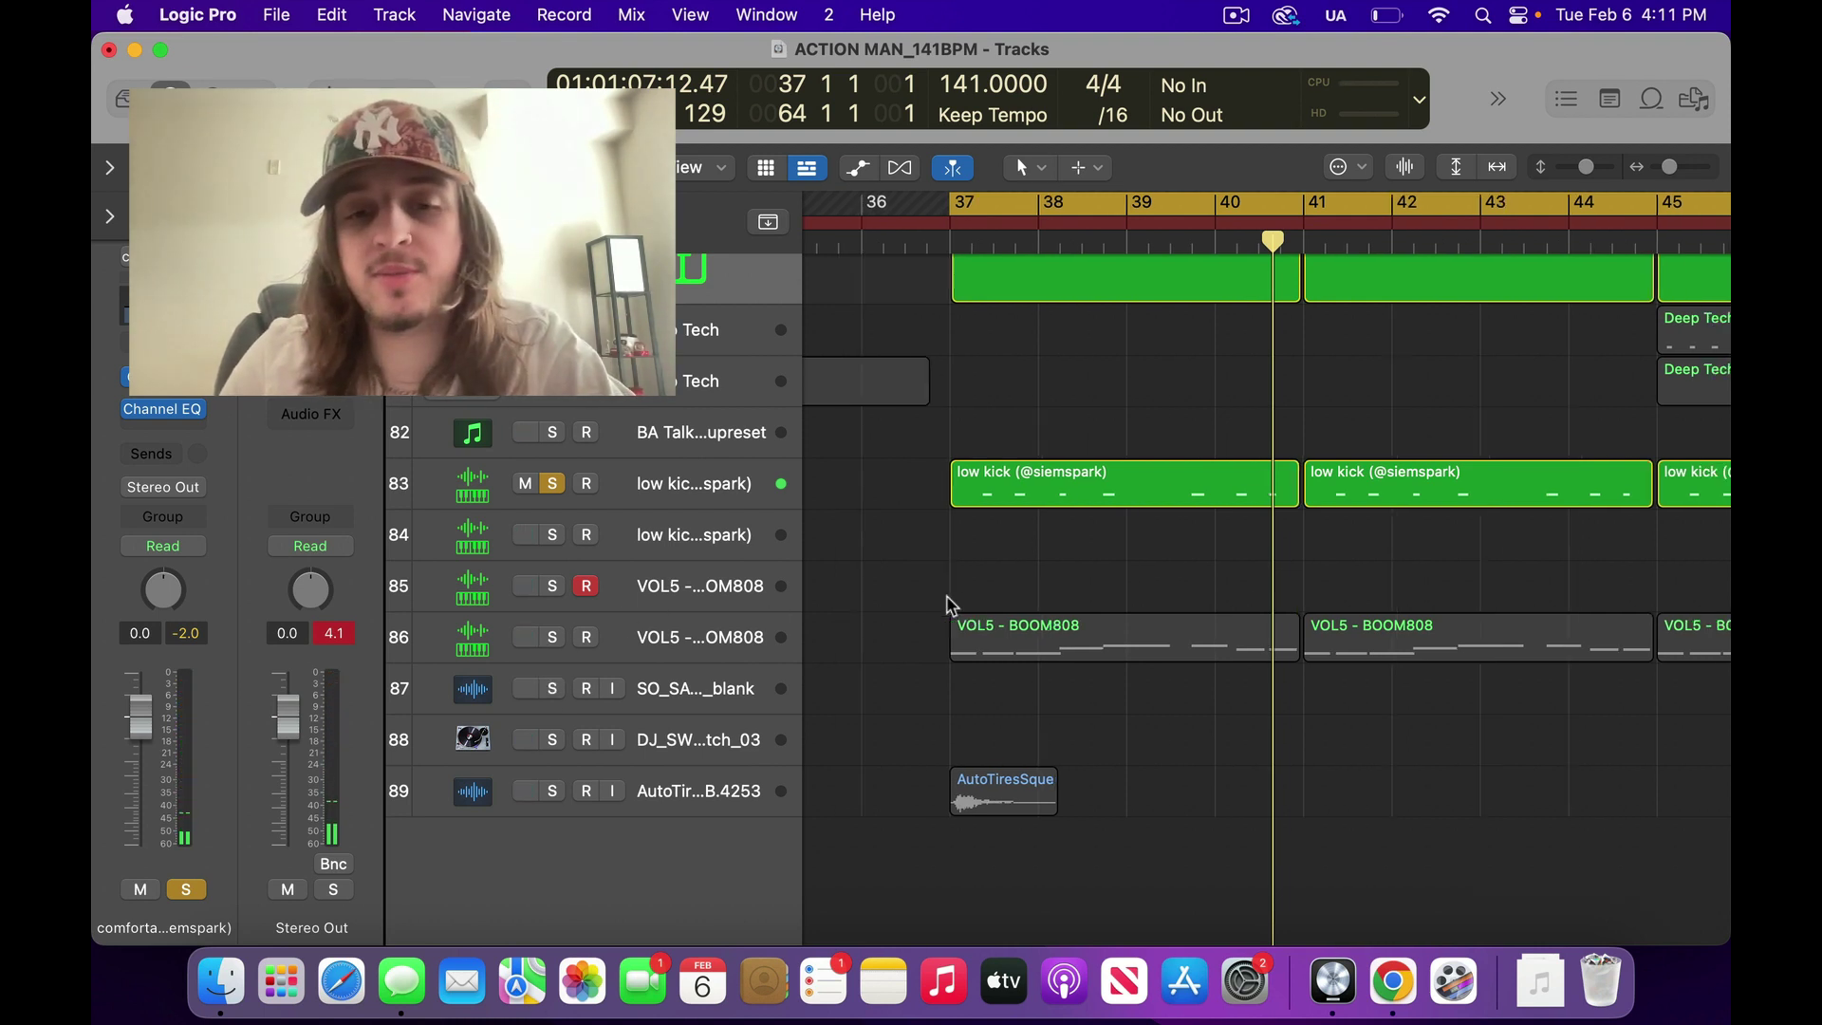
key(super+Left)
key(super+Left)
key(super+Left)
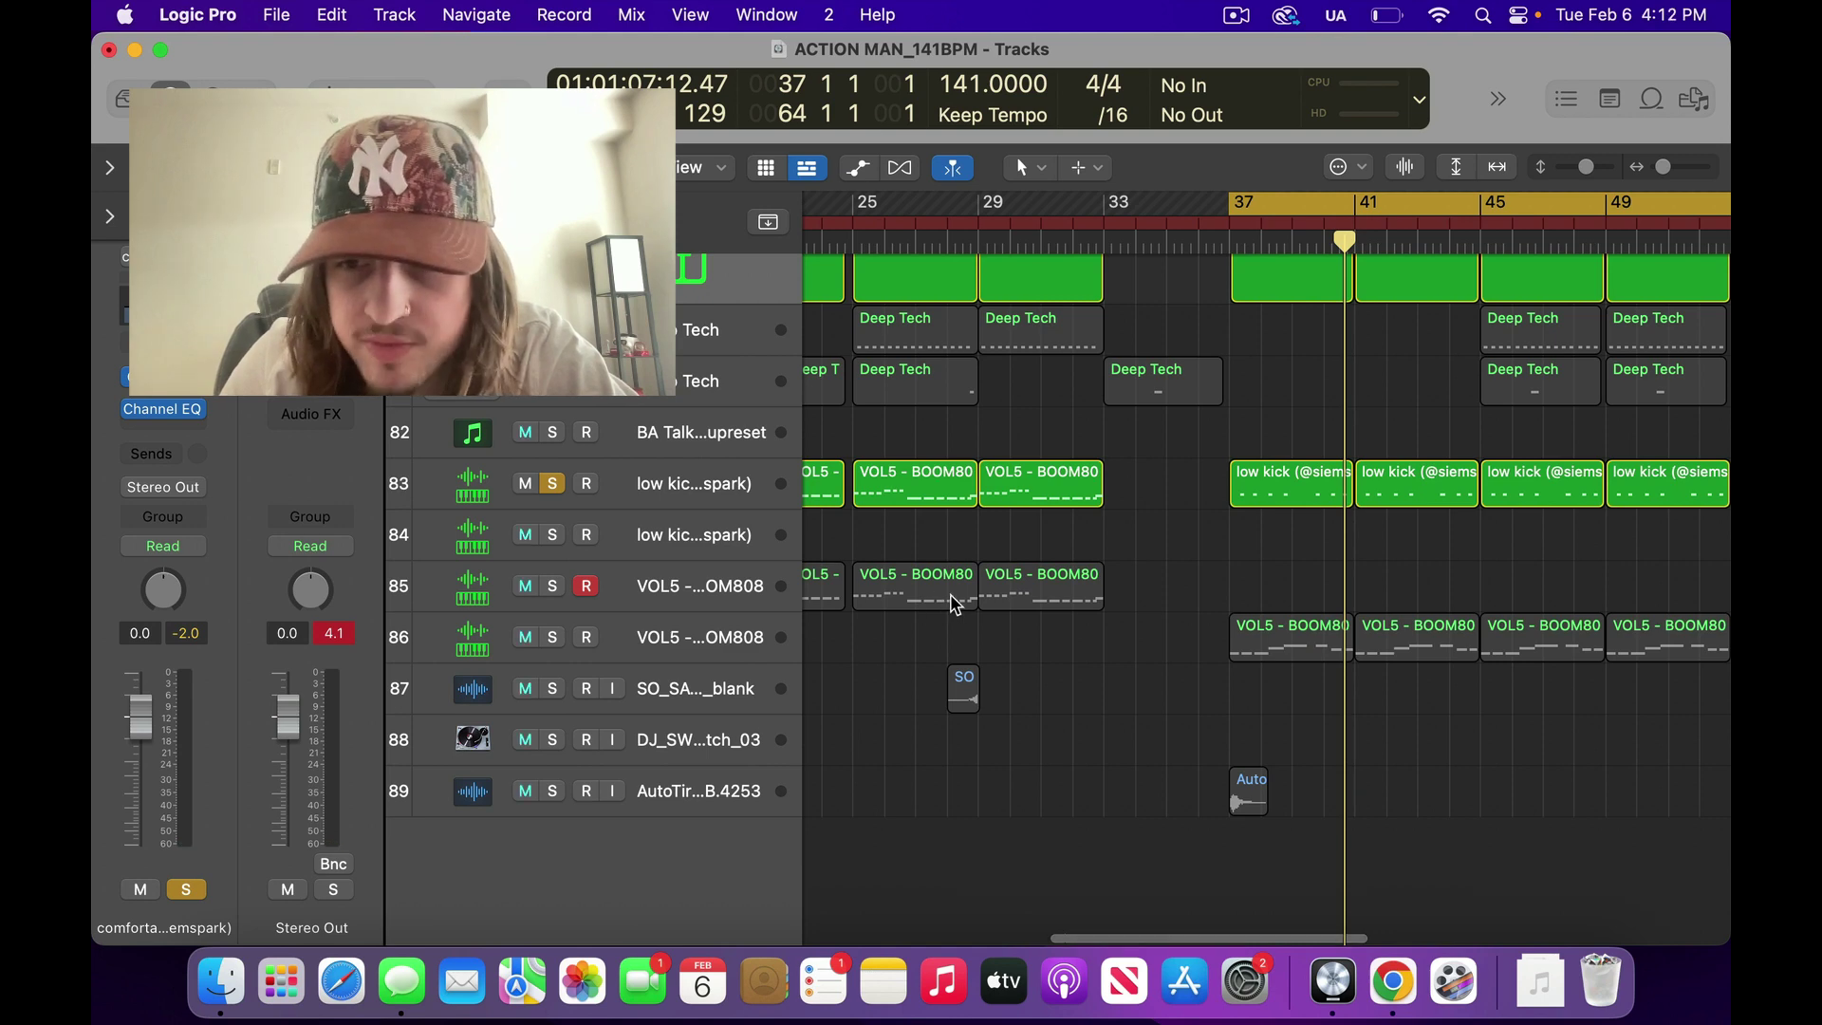
Solo VOL5 - BOOM808 and play it with the soloed low kick, hi-hat and clap
click(701, 650)
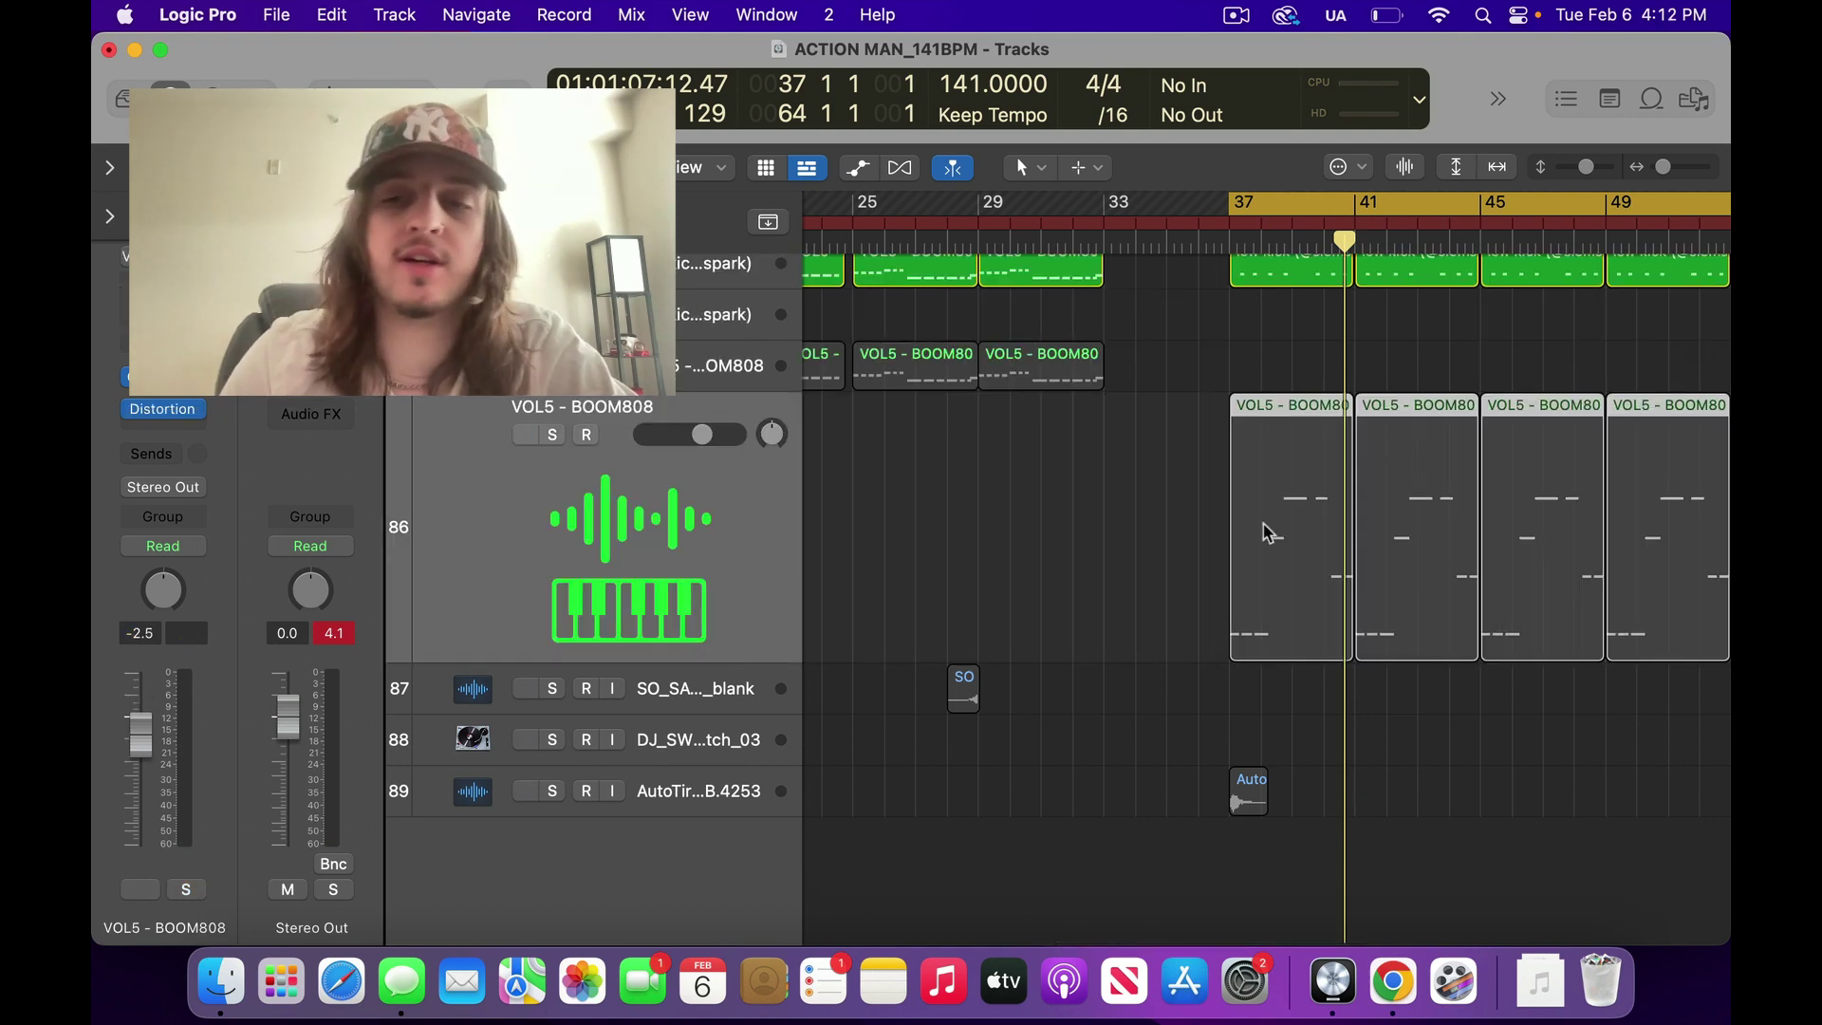
key(super+Left)
click(549, 435)
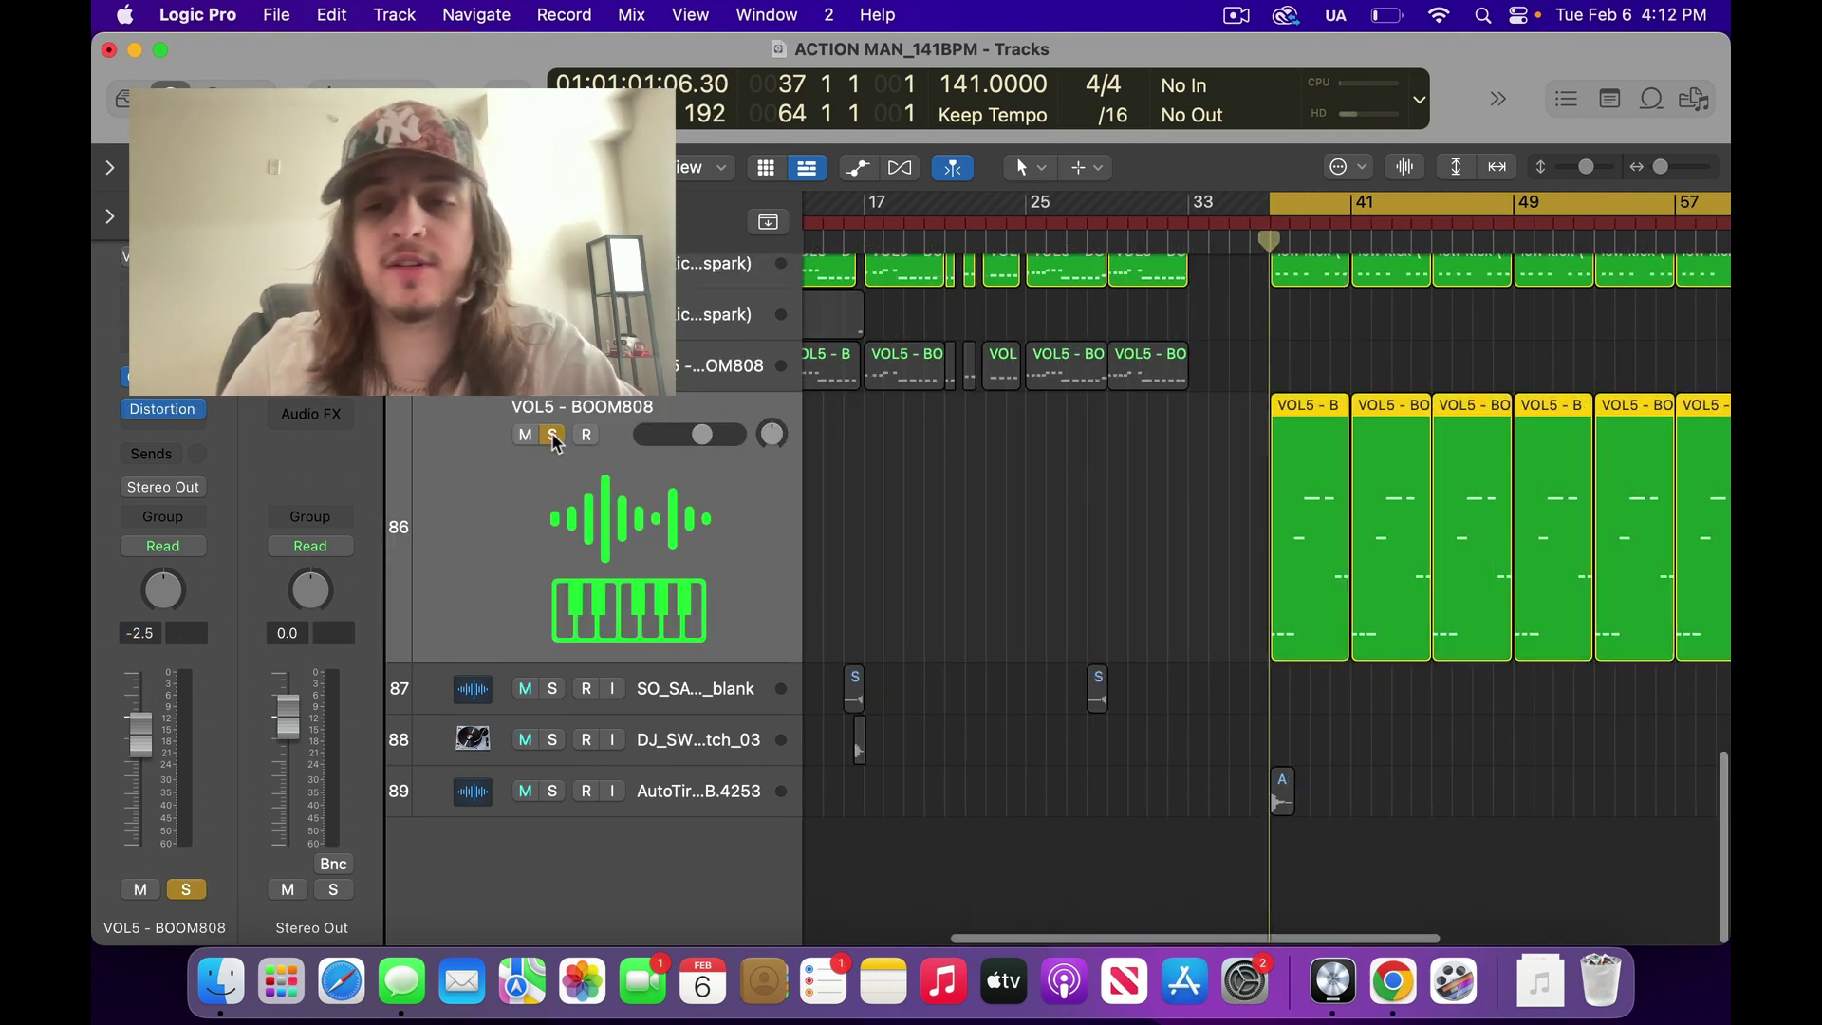
key(space)
key(super+Right)
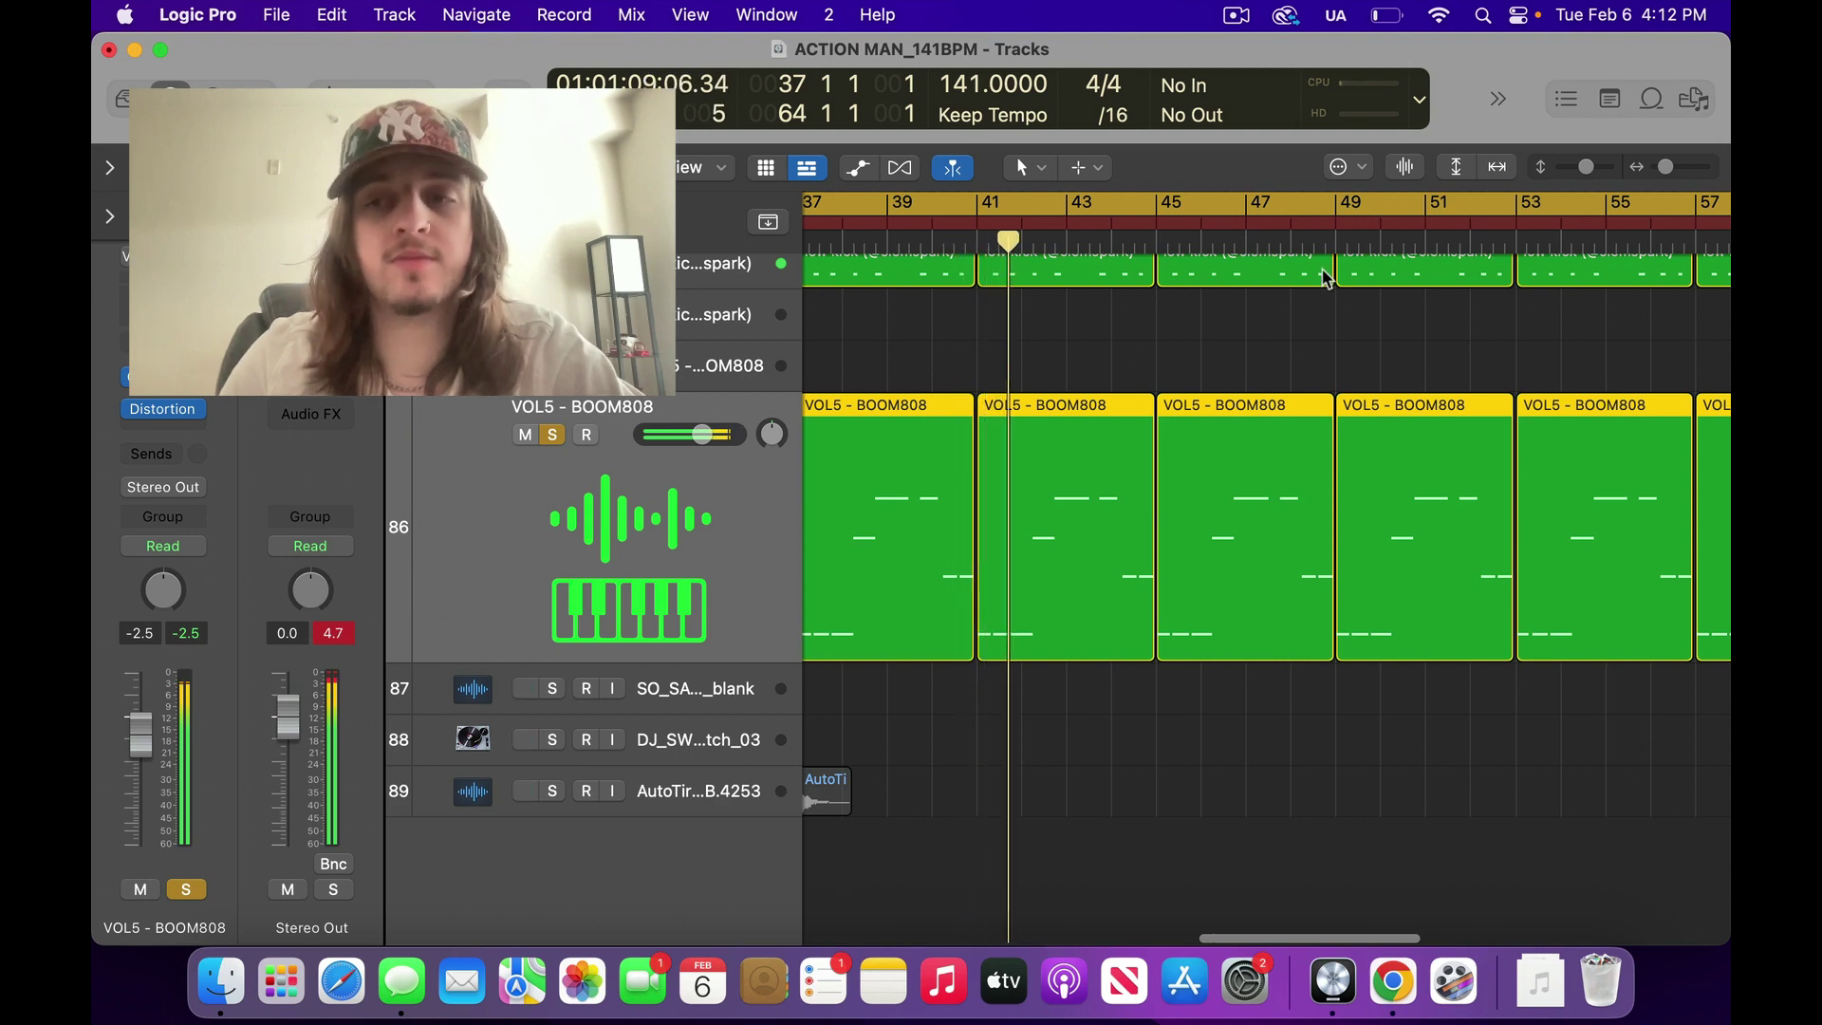
Shrink track heights, zoom out to bars 41–81 and restart playback from the loop start
drag(1585, 167, 1571, 180)
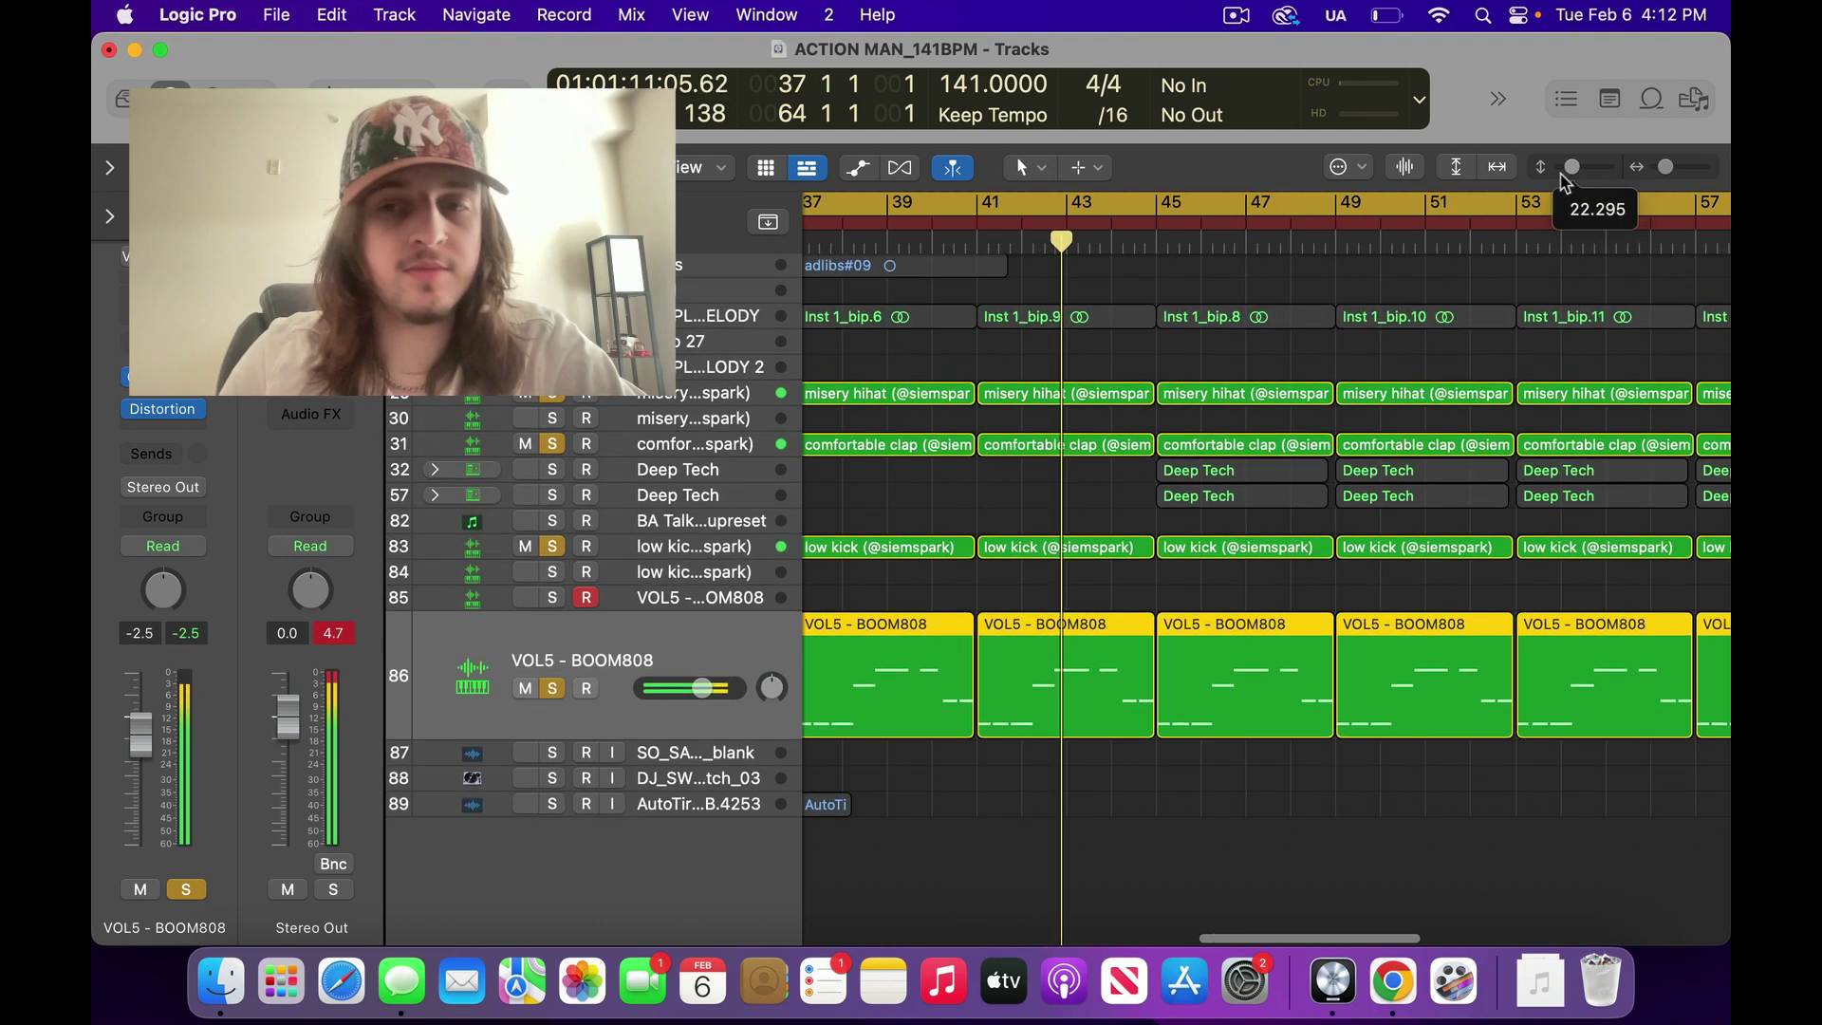
key(super+Left)
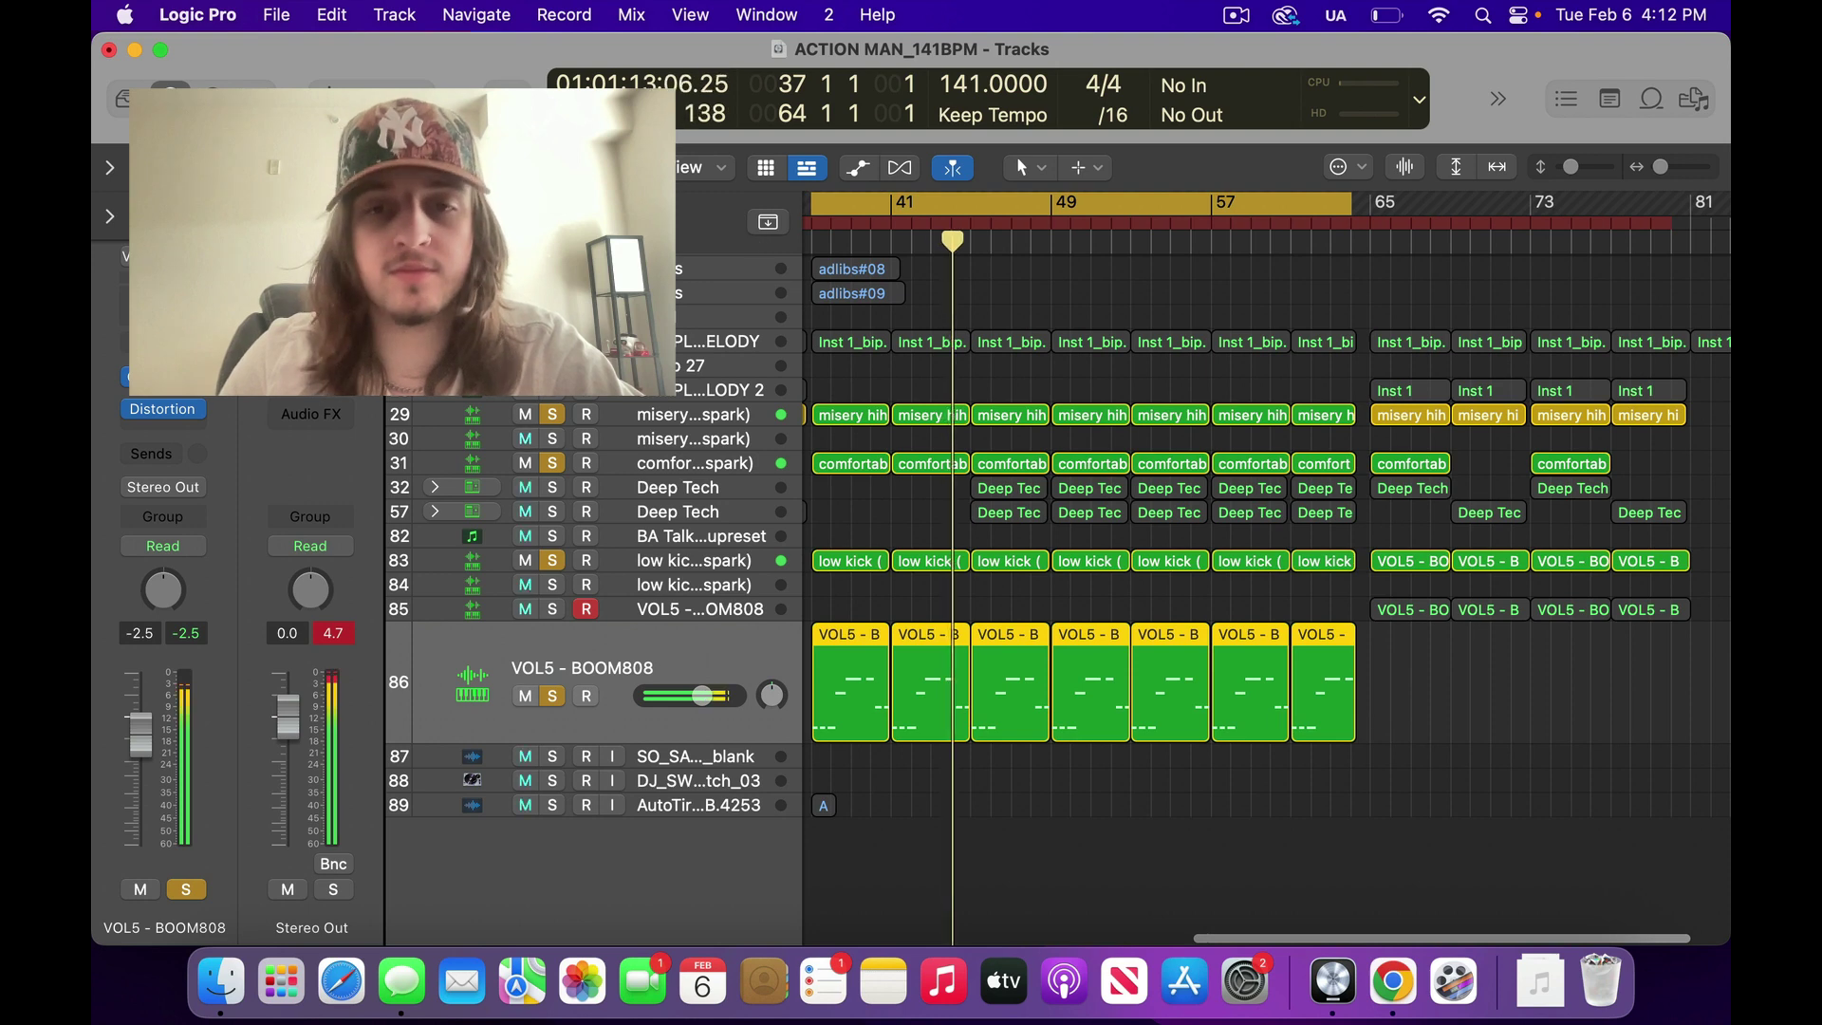
key(space)
key(space)
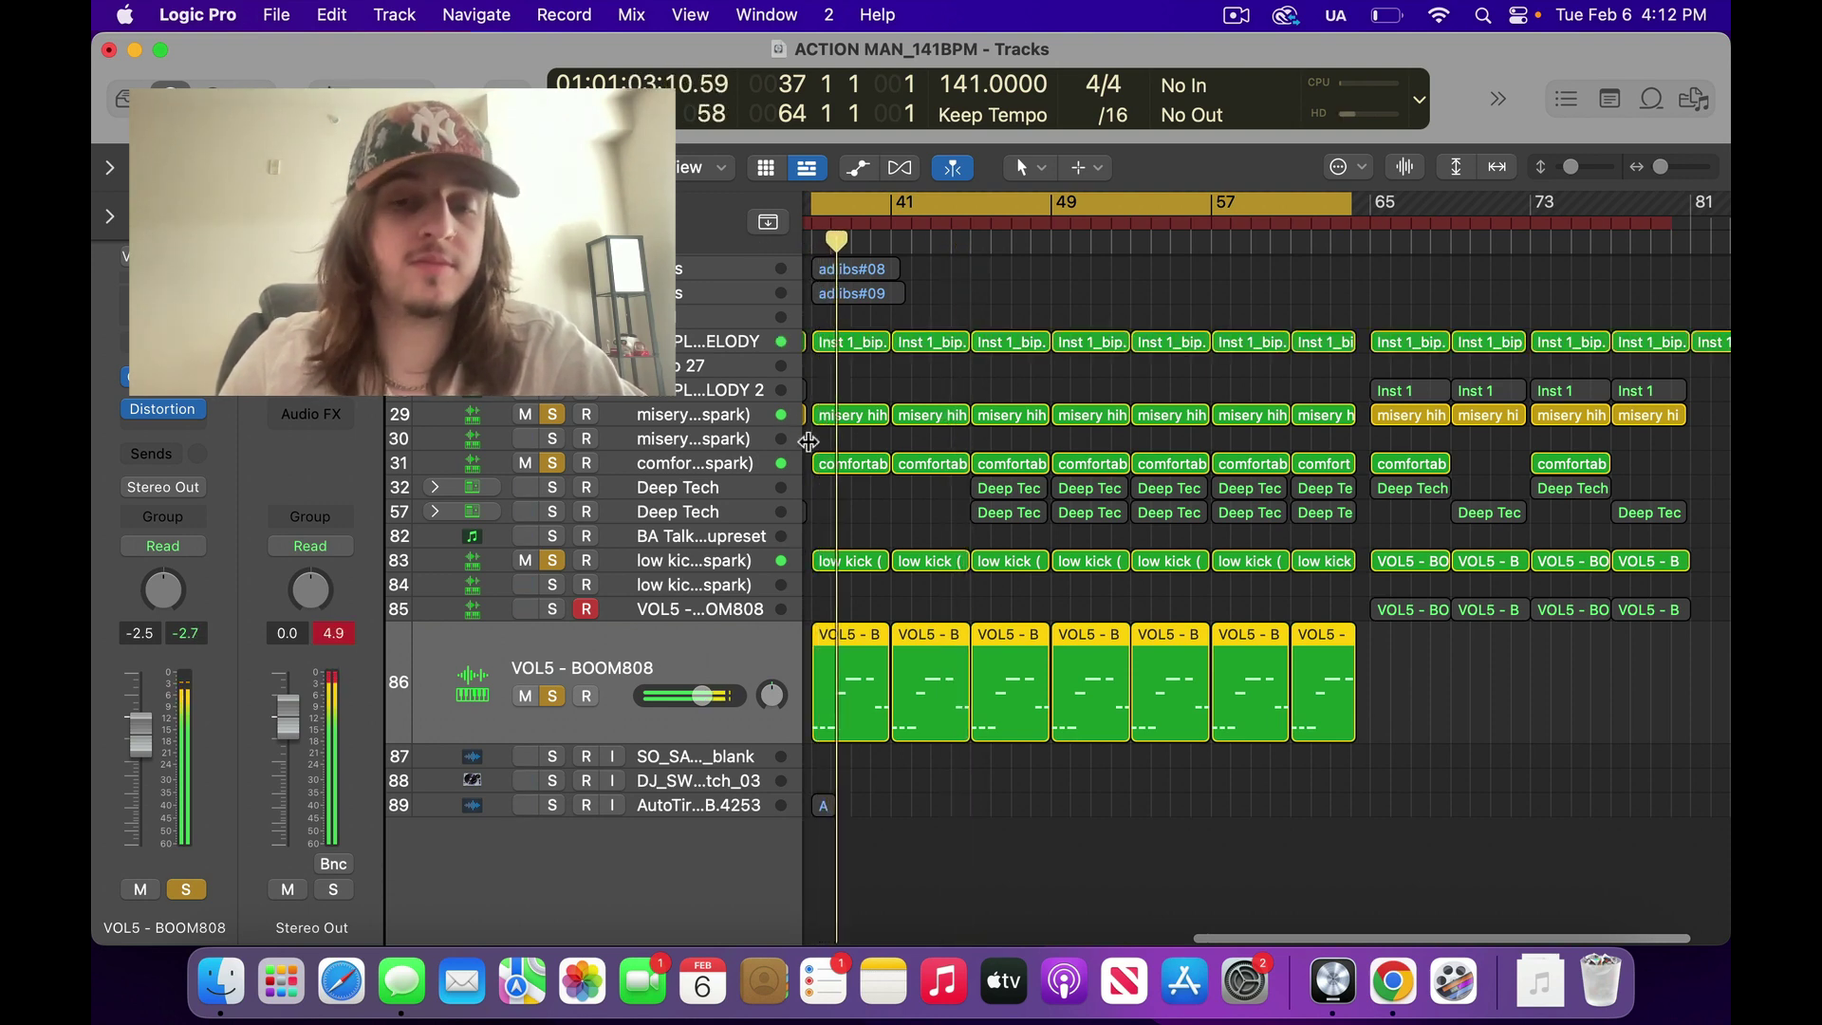
scroll(936, 285, left, 2)
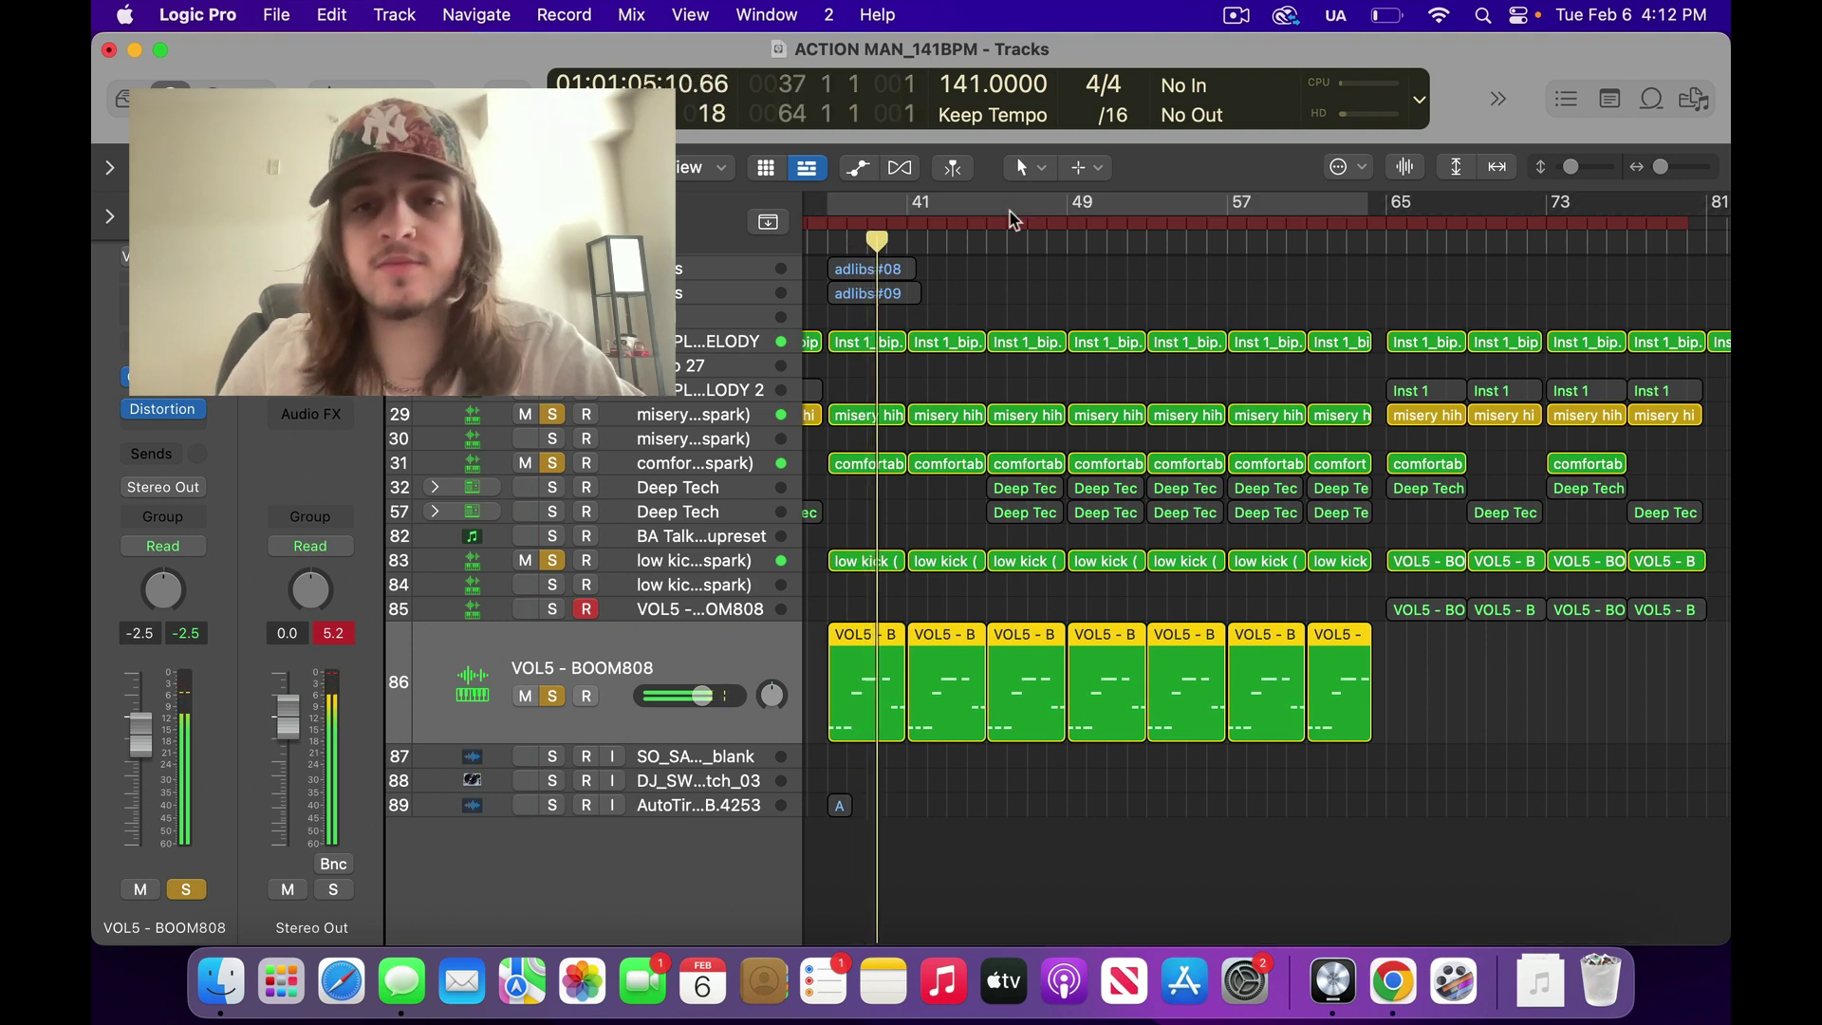
Loop bars 45–49 and swap the drum and 808 solos for both Deep Tech melody tracks, then play
click(1017, 196)
drag(998, 217, 1080, 216)
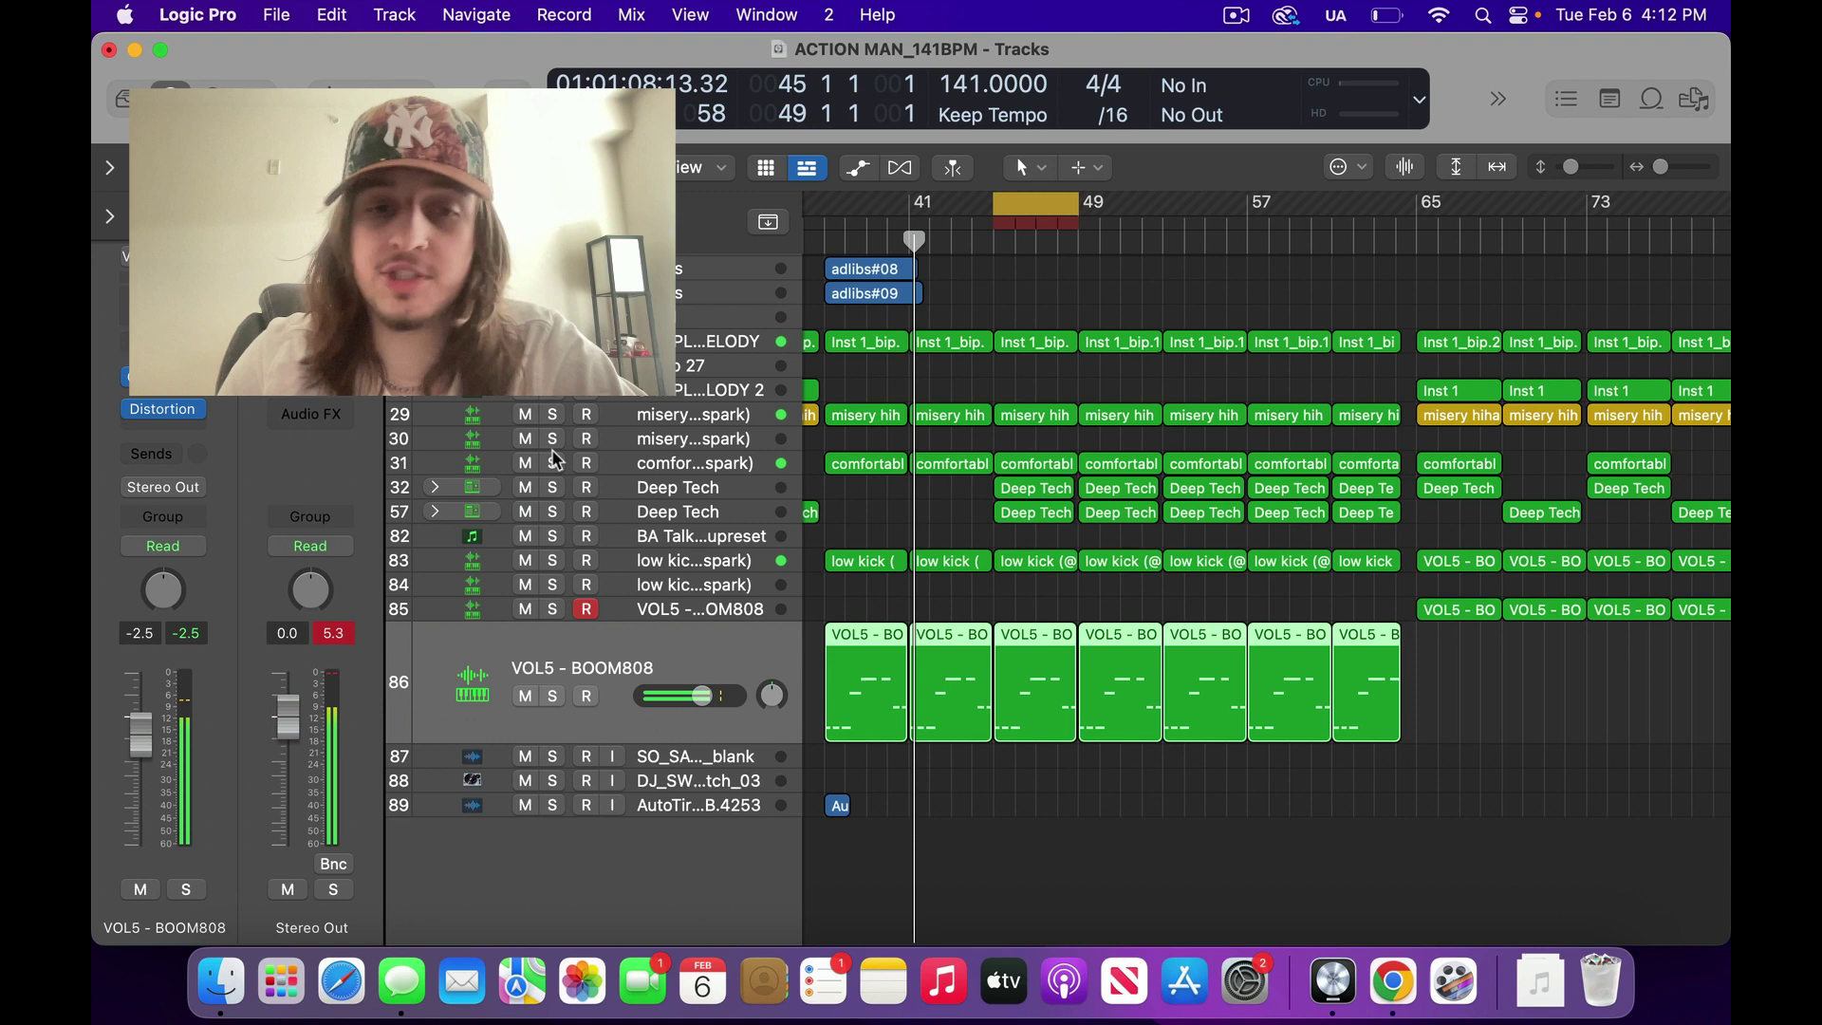
alt+click(551, 486)
click(552, 511)
key(space)
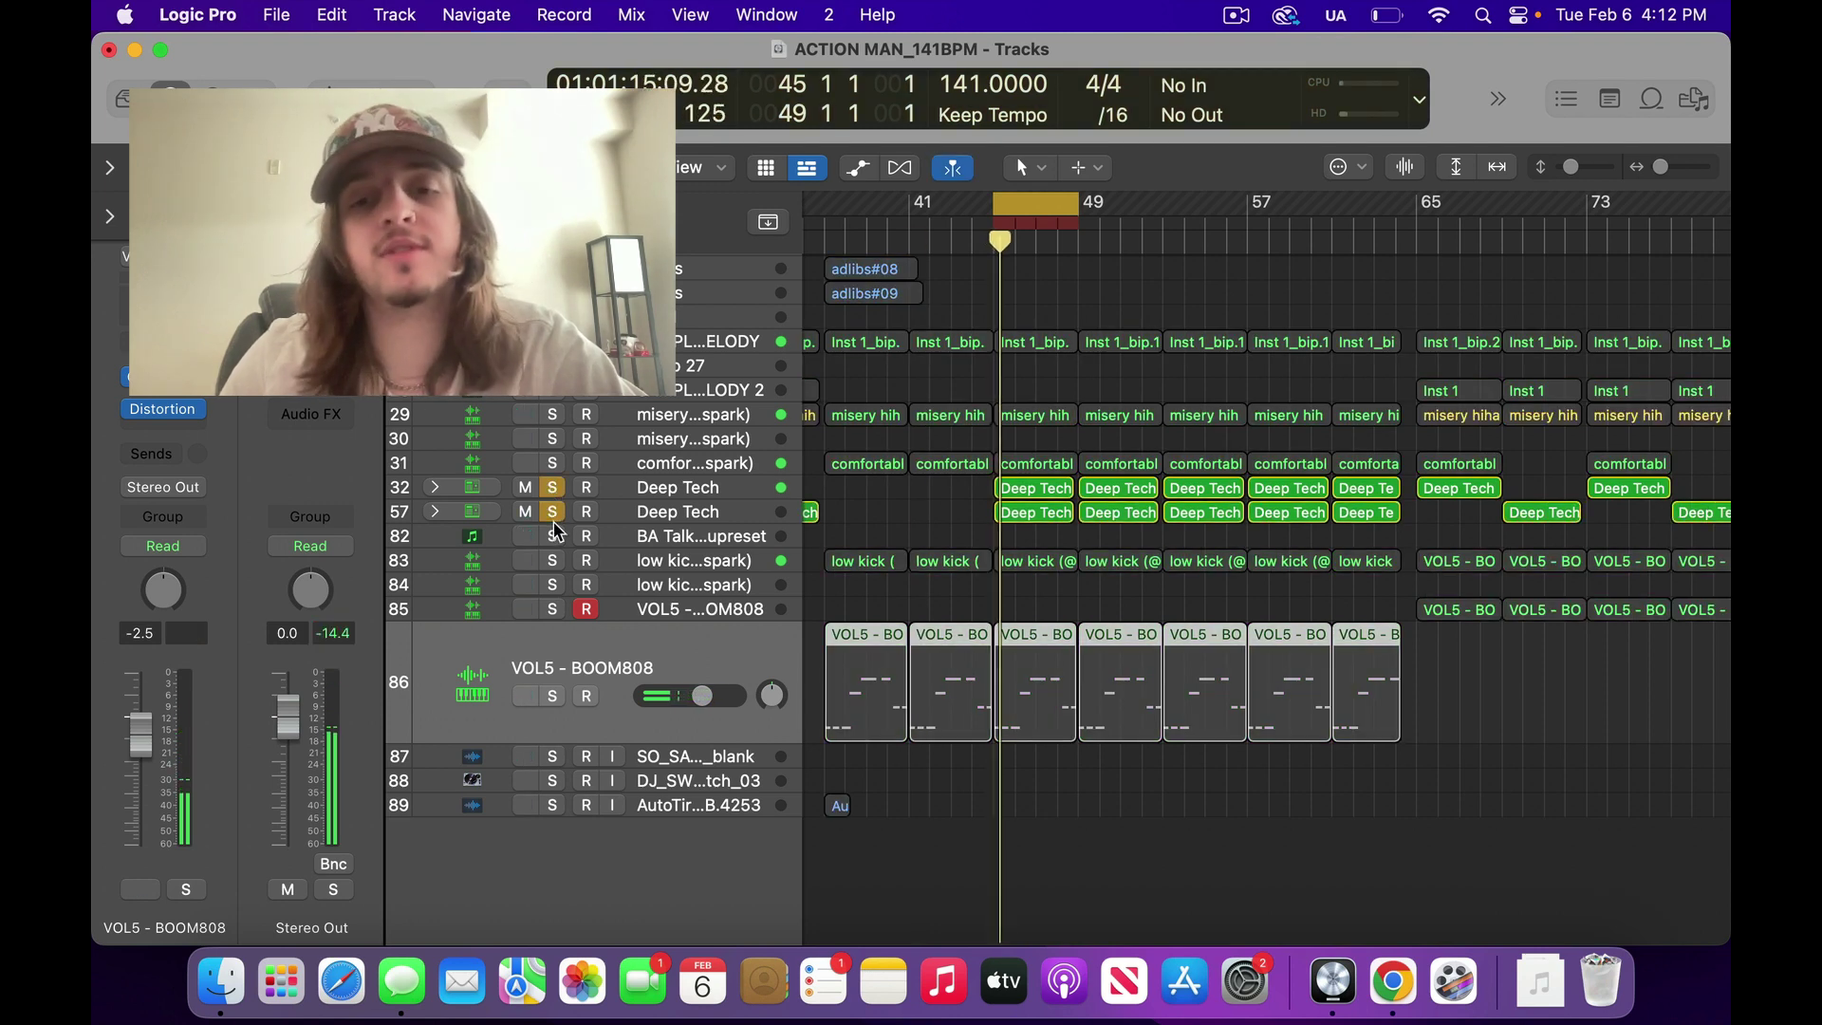
key(XF86AudioRaiseVolume)
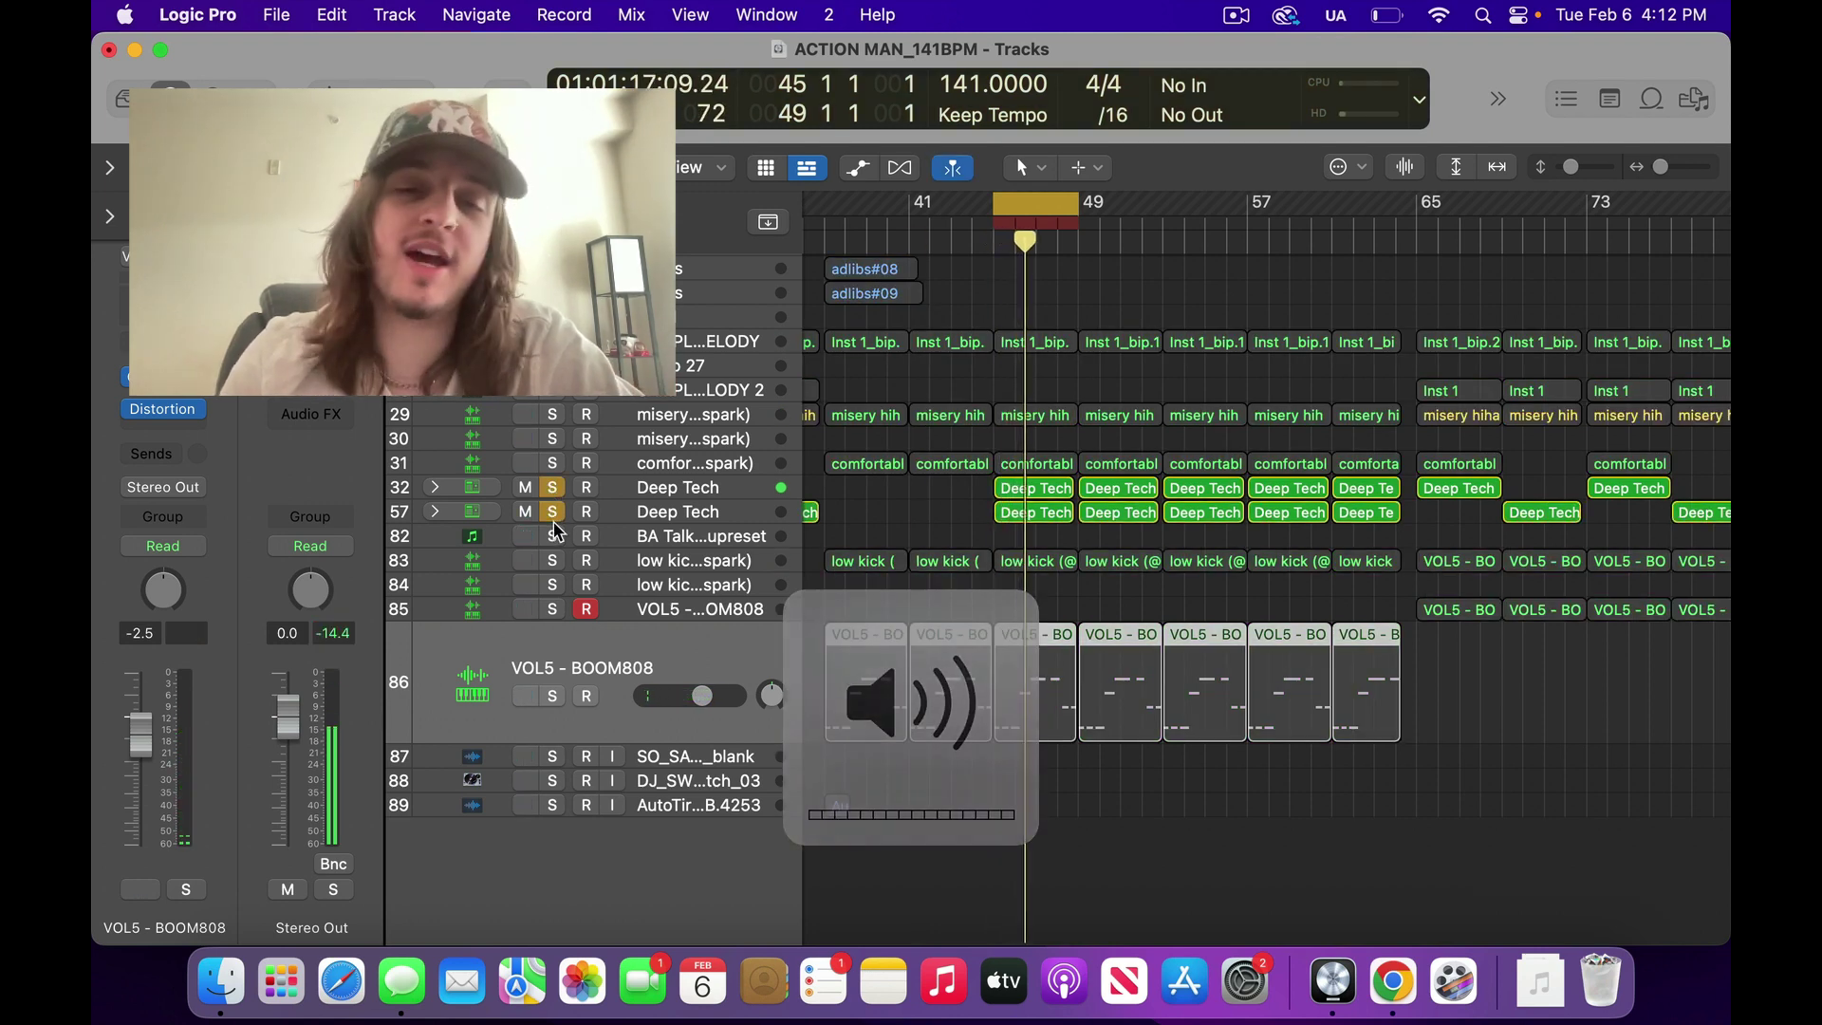
Add the comfortable clap and both hi-hat tracks, including misery hihat, to the solo
click(554, 464)
click(561, 438)
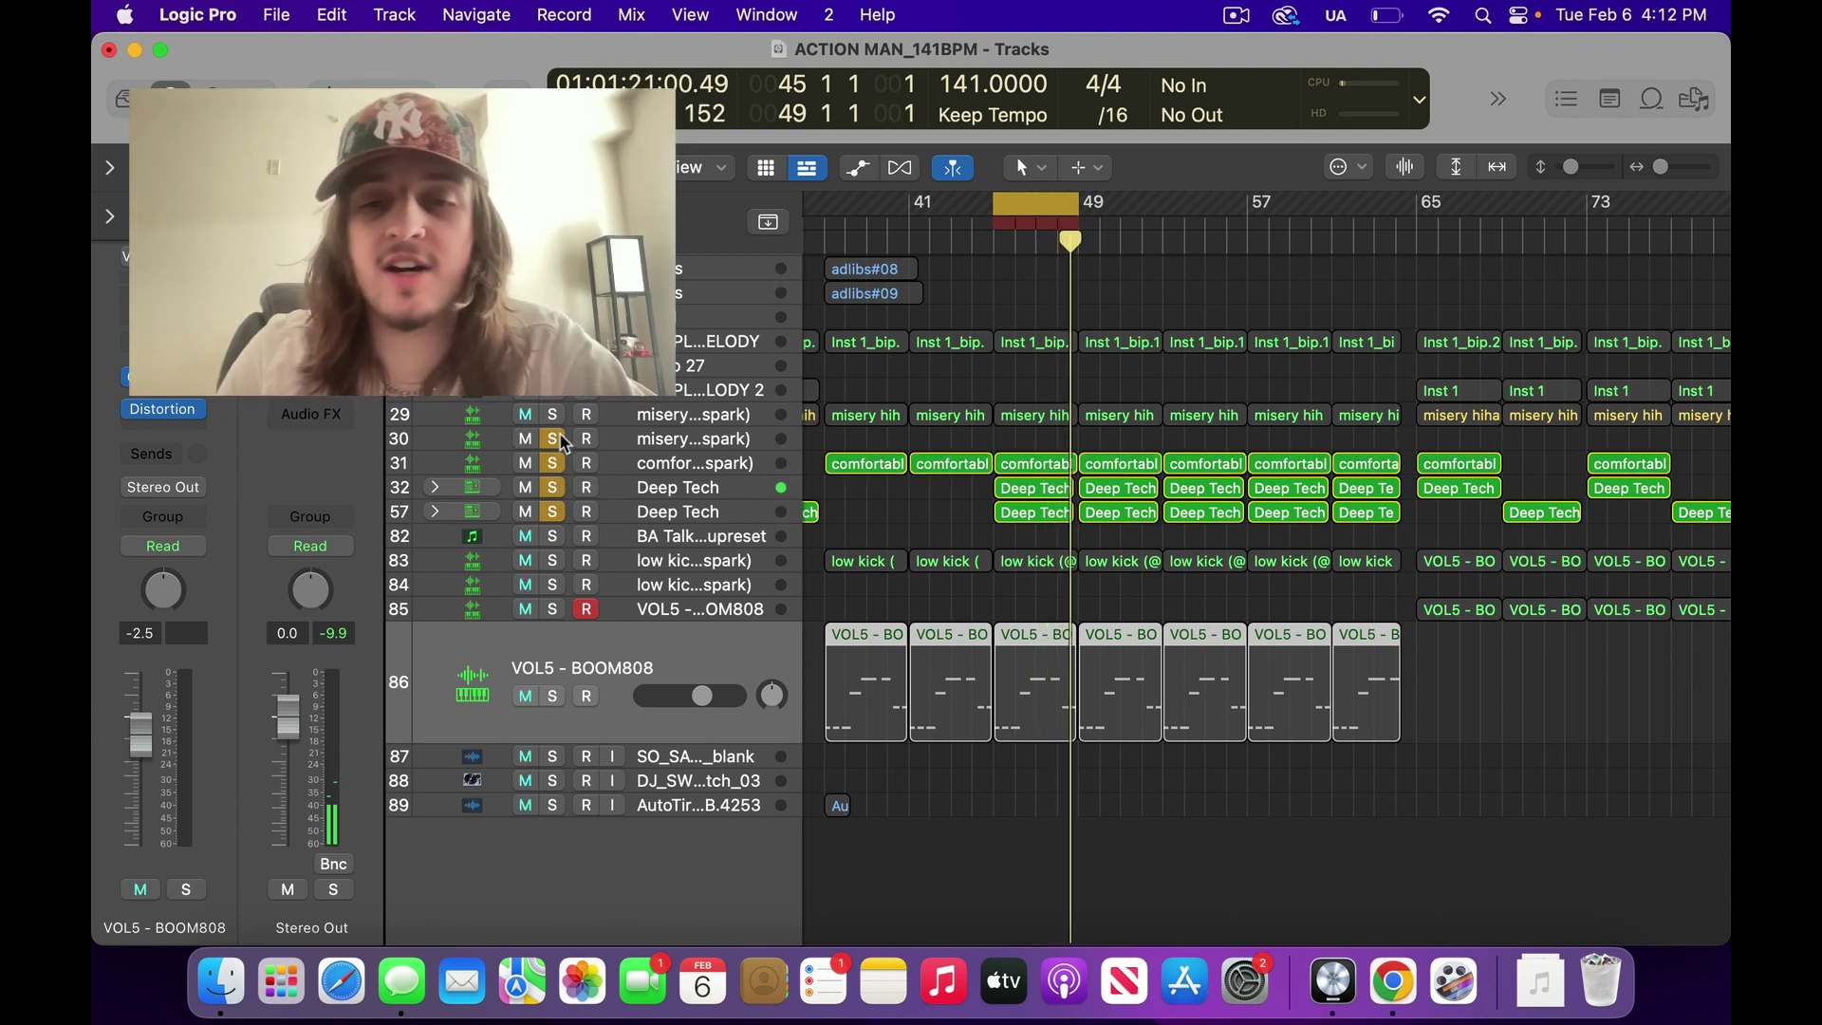
click(562, 419)
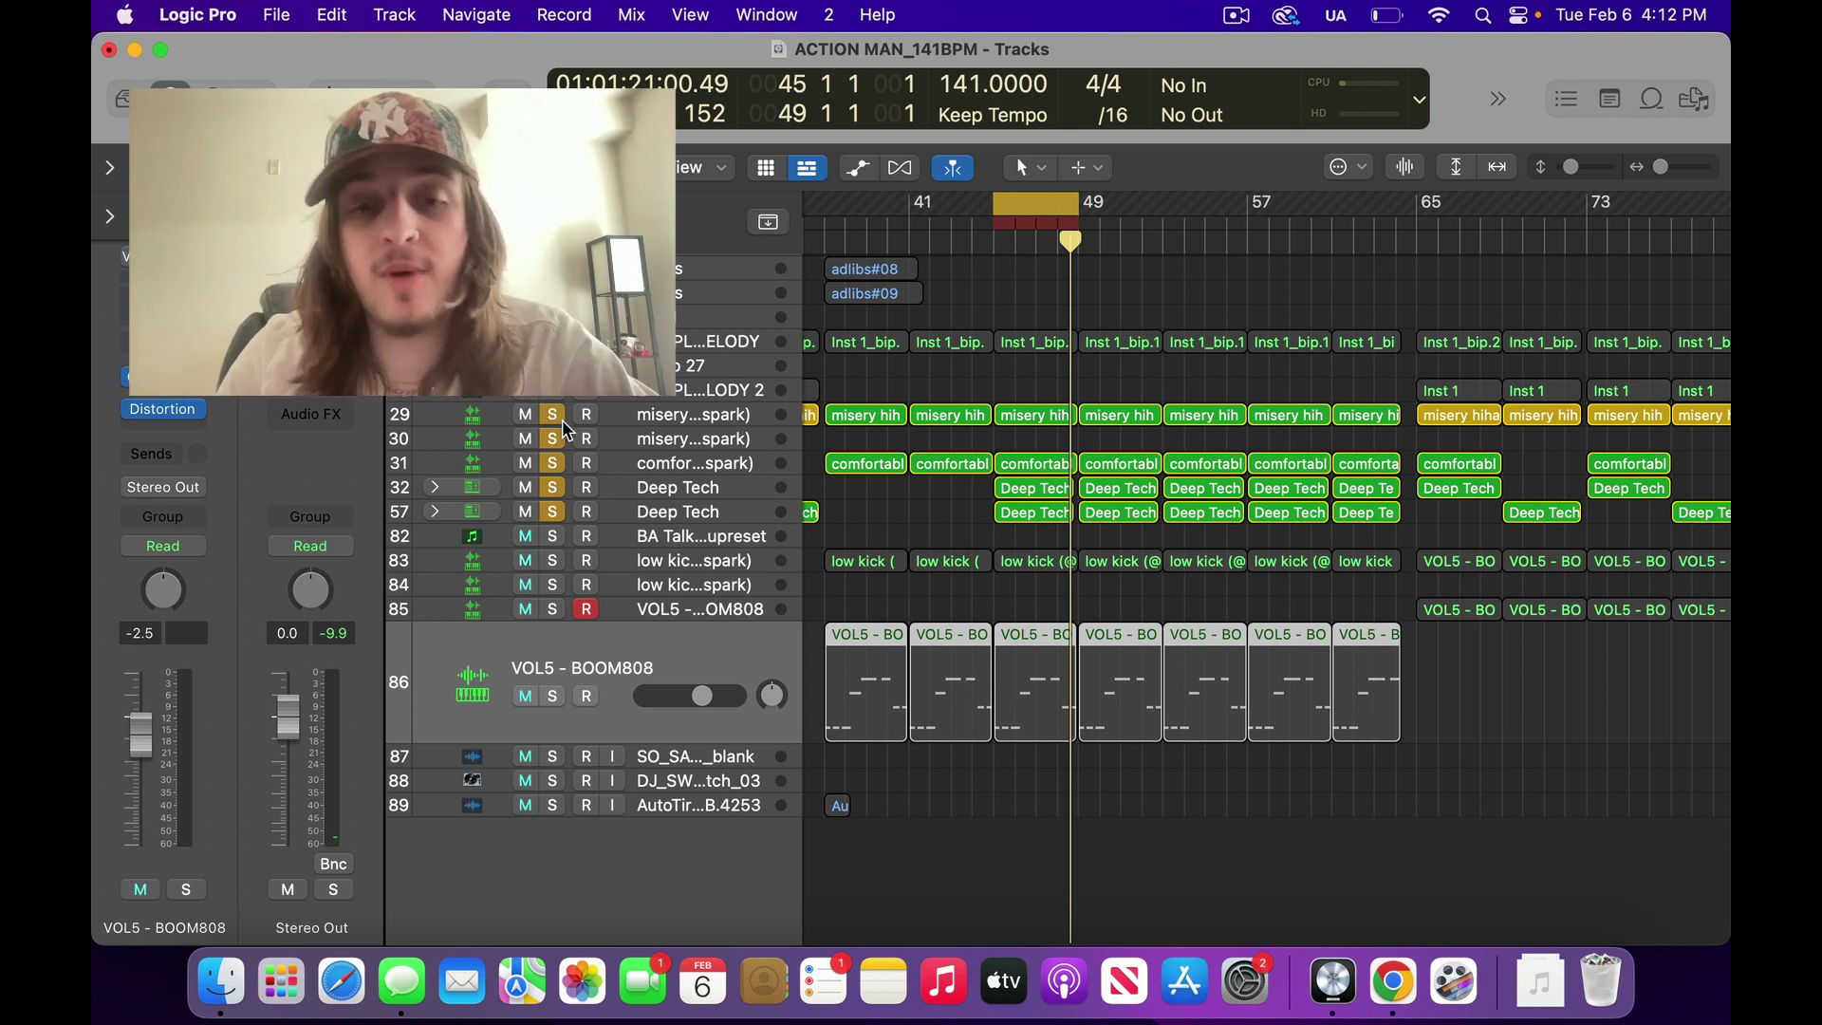
Add the low kick and BA Talk melody tracks to the solo, then fit bars 1–81 in view
click(553, 560)
click(553, 537)
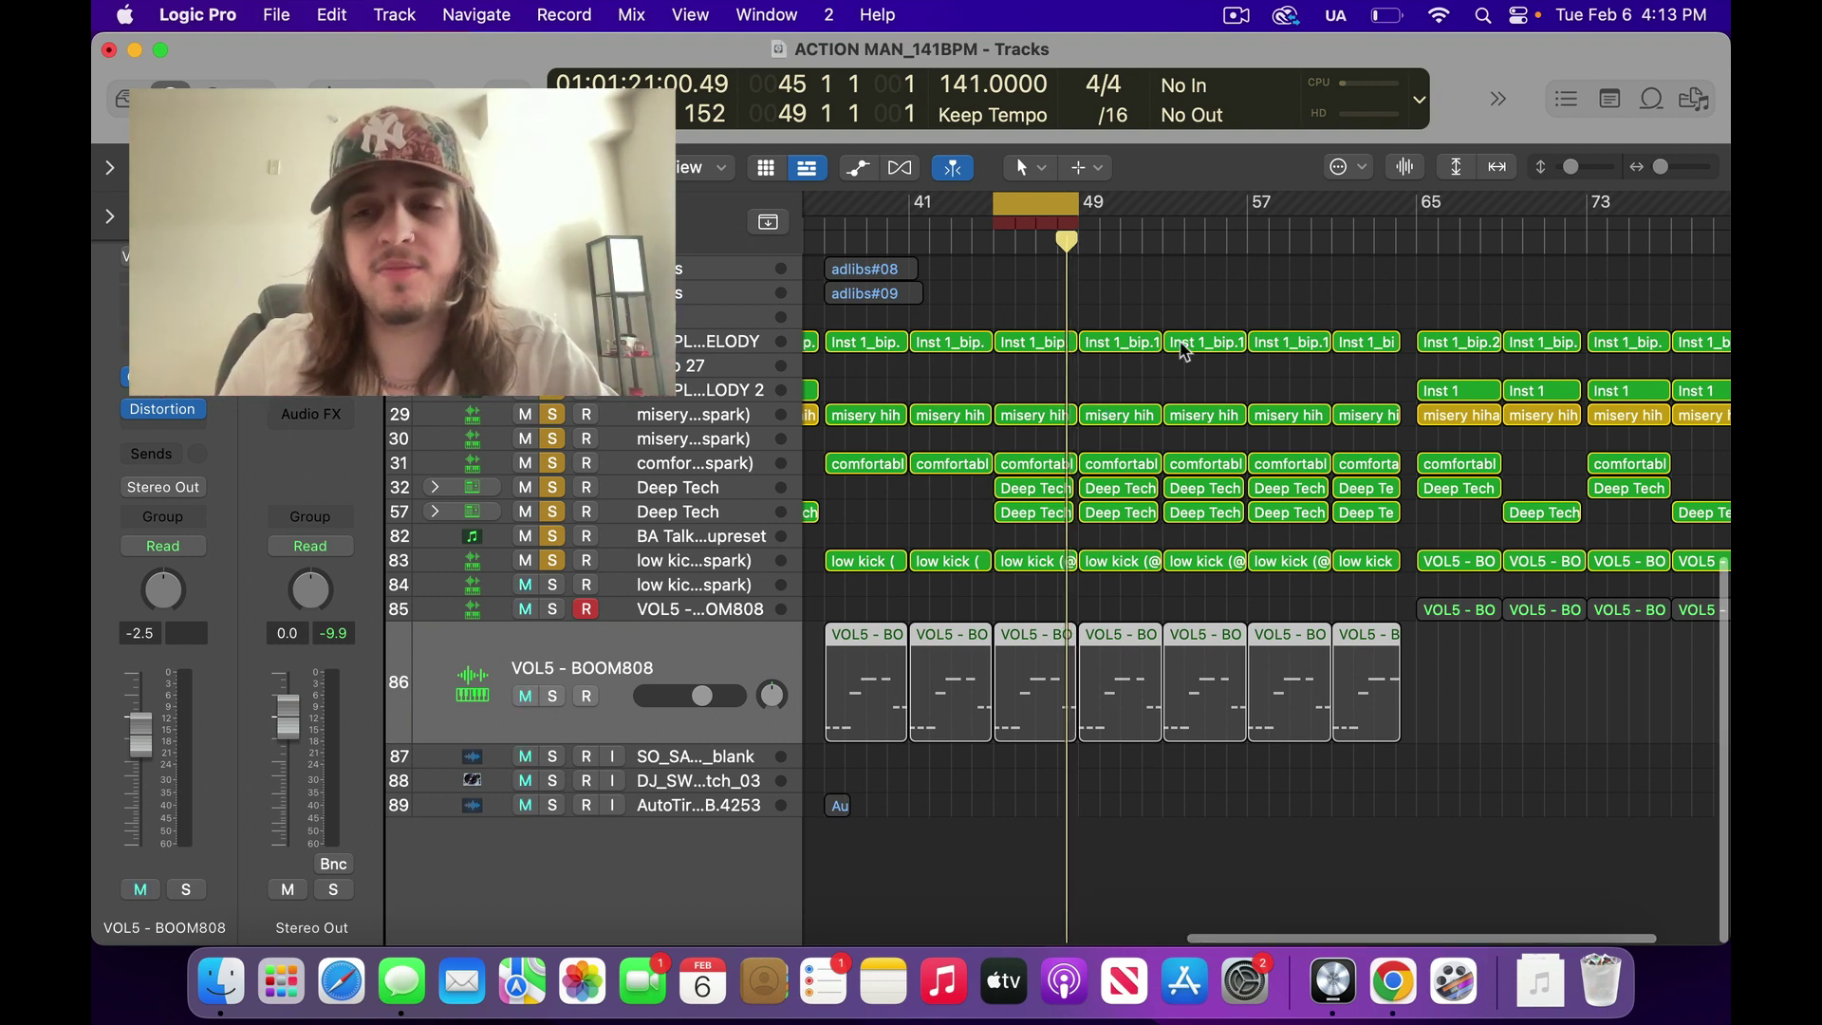
key(z)
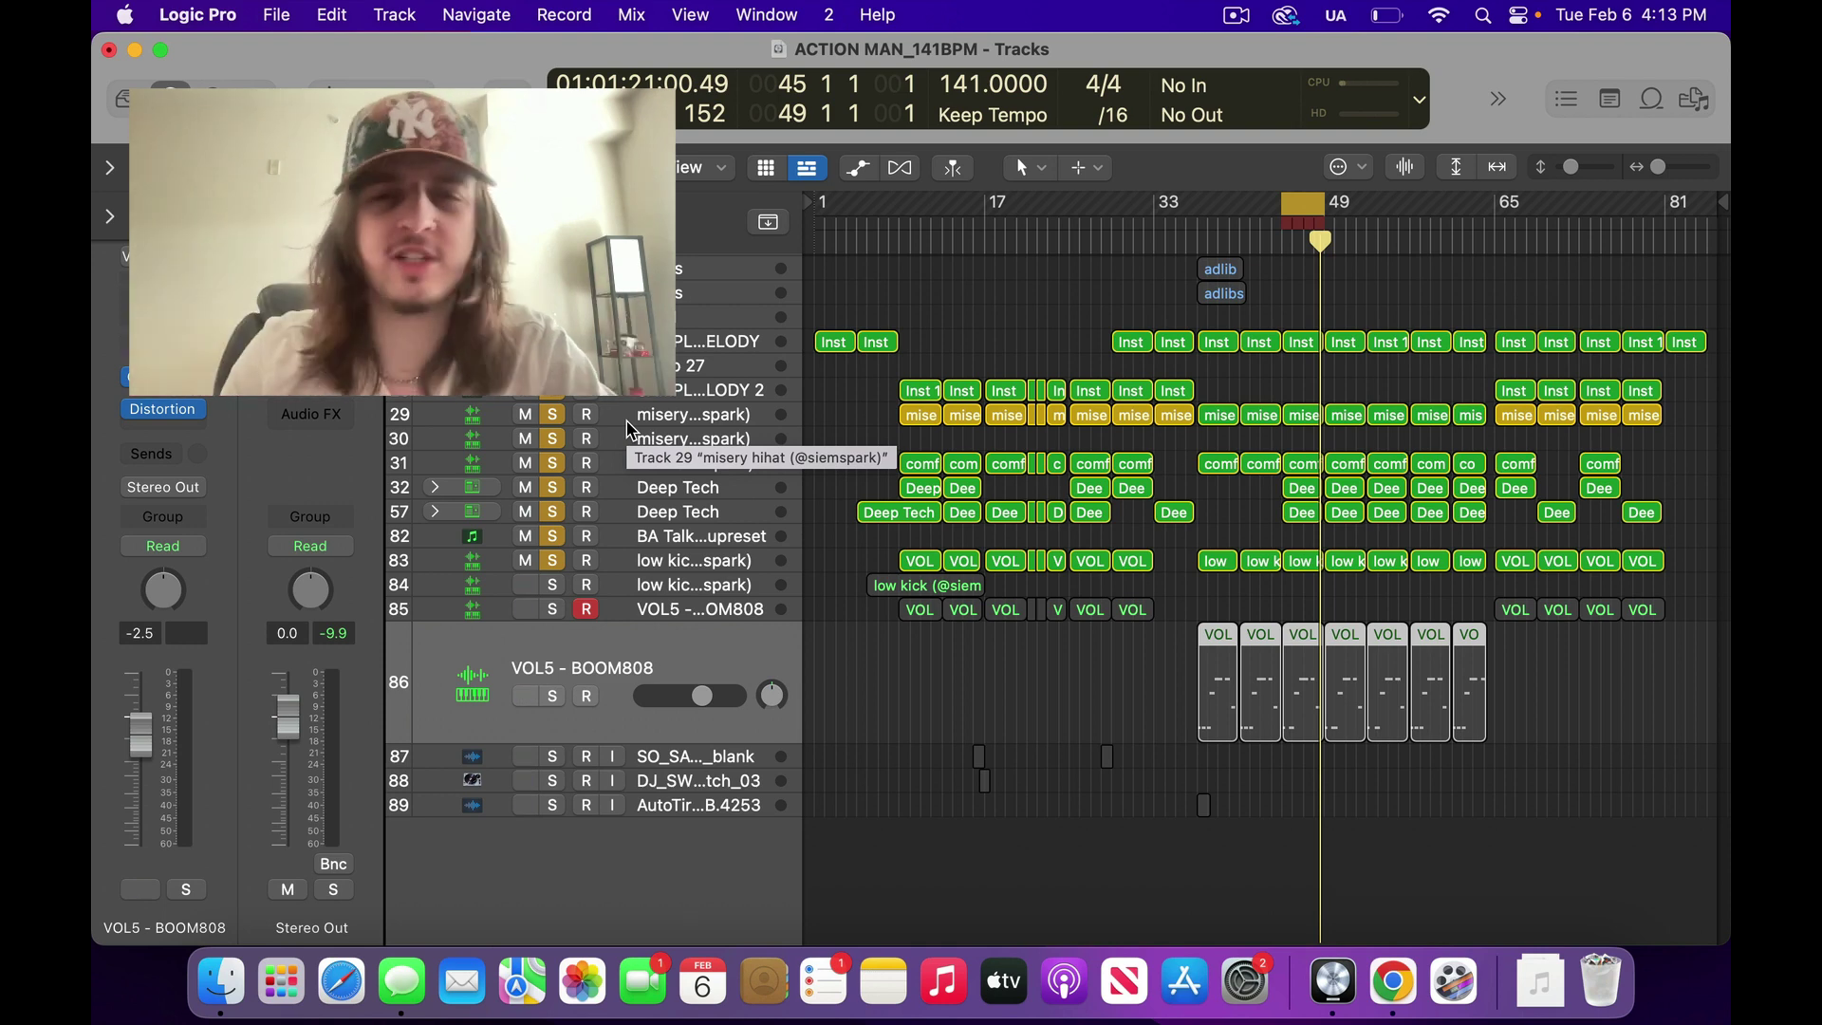
Disable the bar 45–49 cycle and play from near bar 5 with the harry vocal HOOK tracks visible
scroll(1130, 341, up, 15)
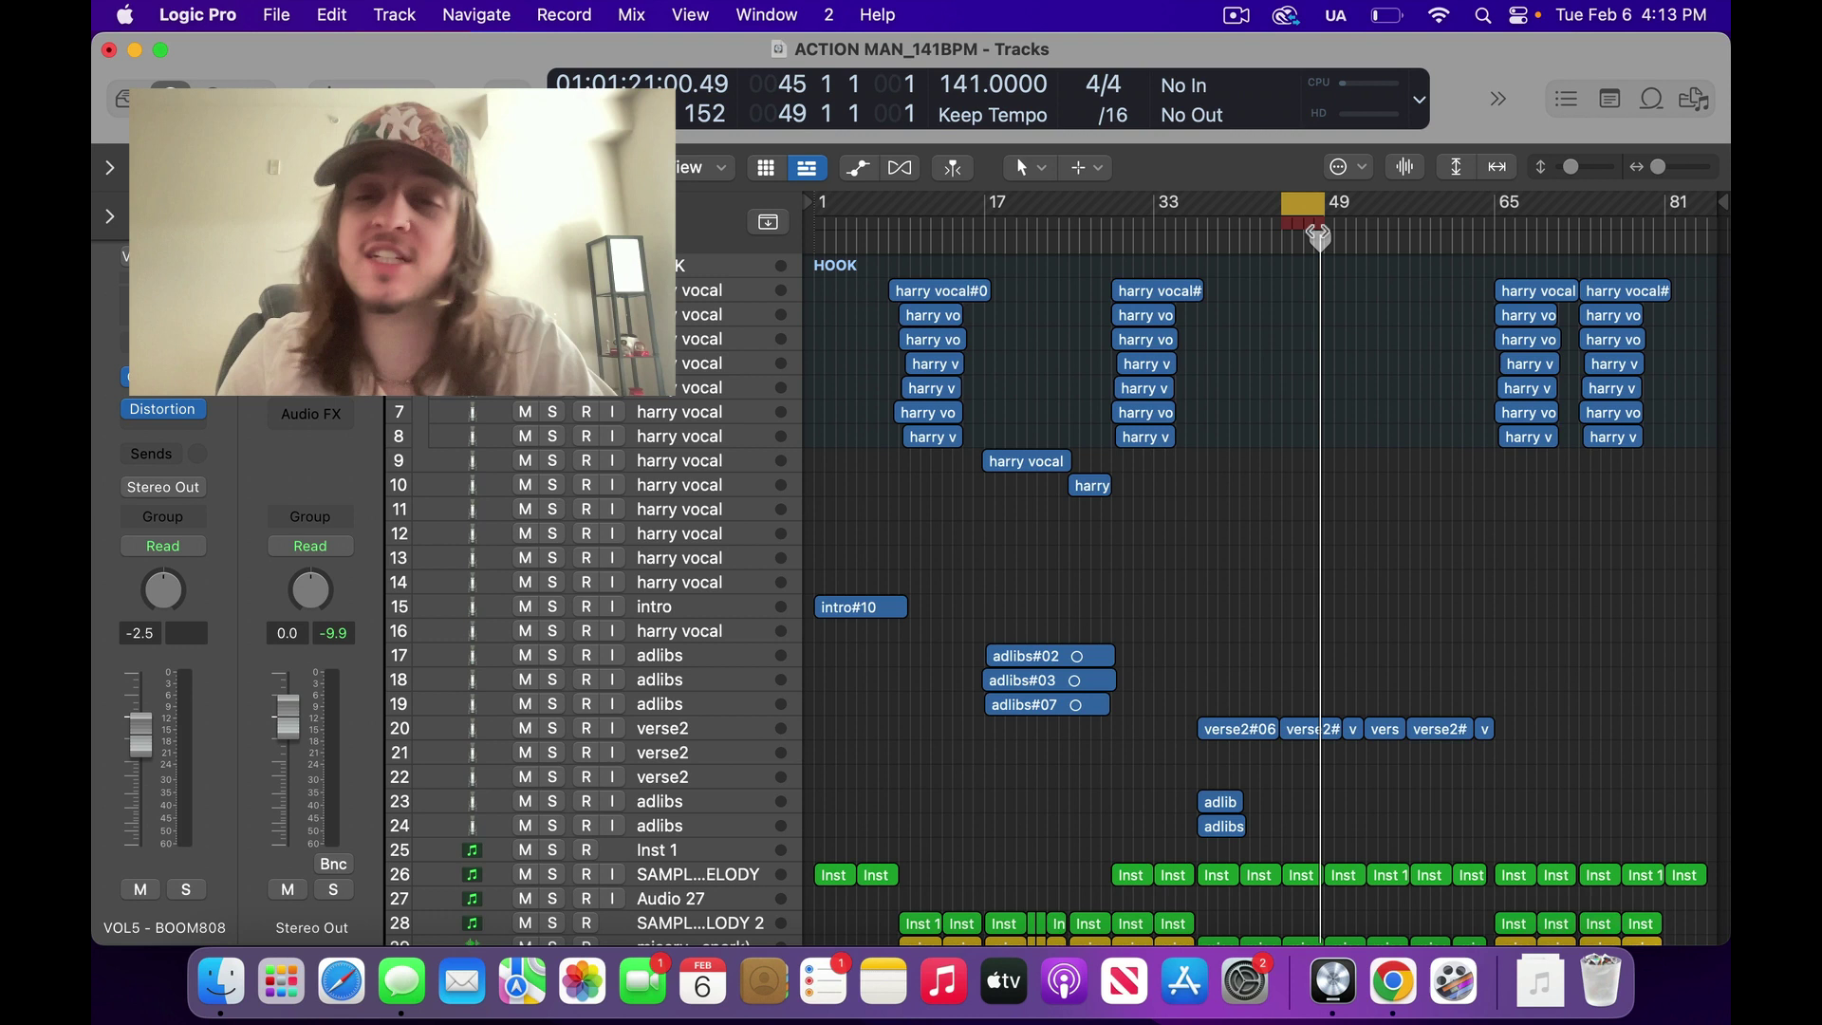
key(c)
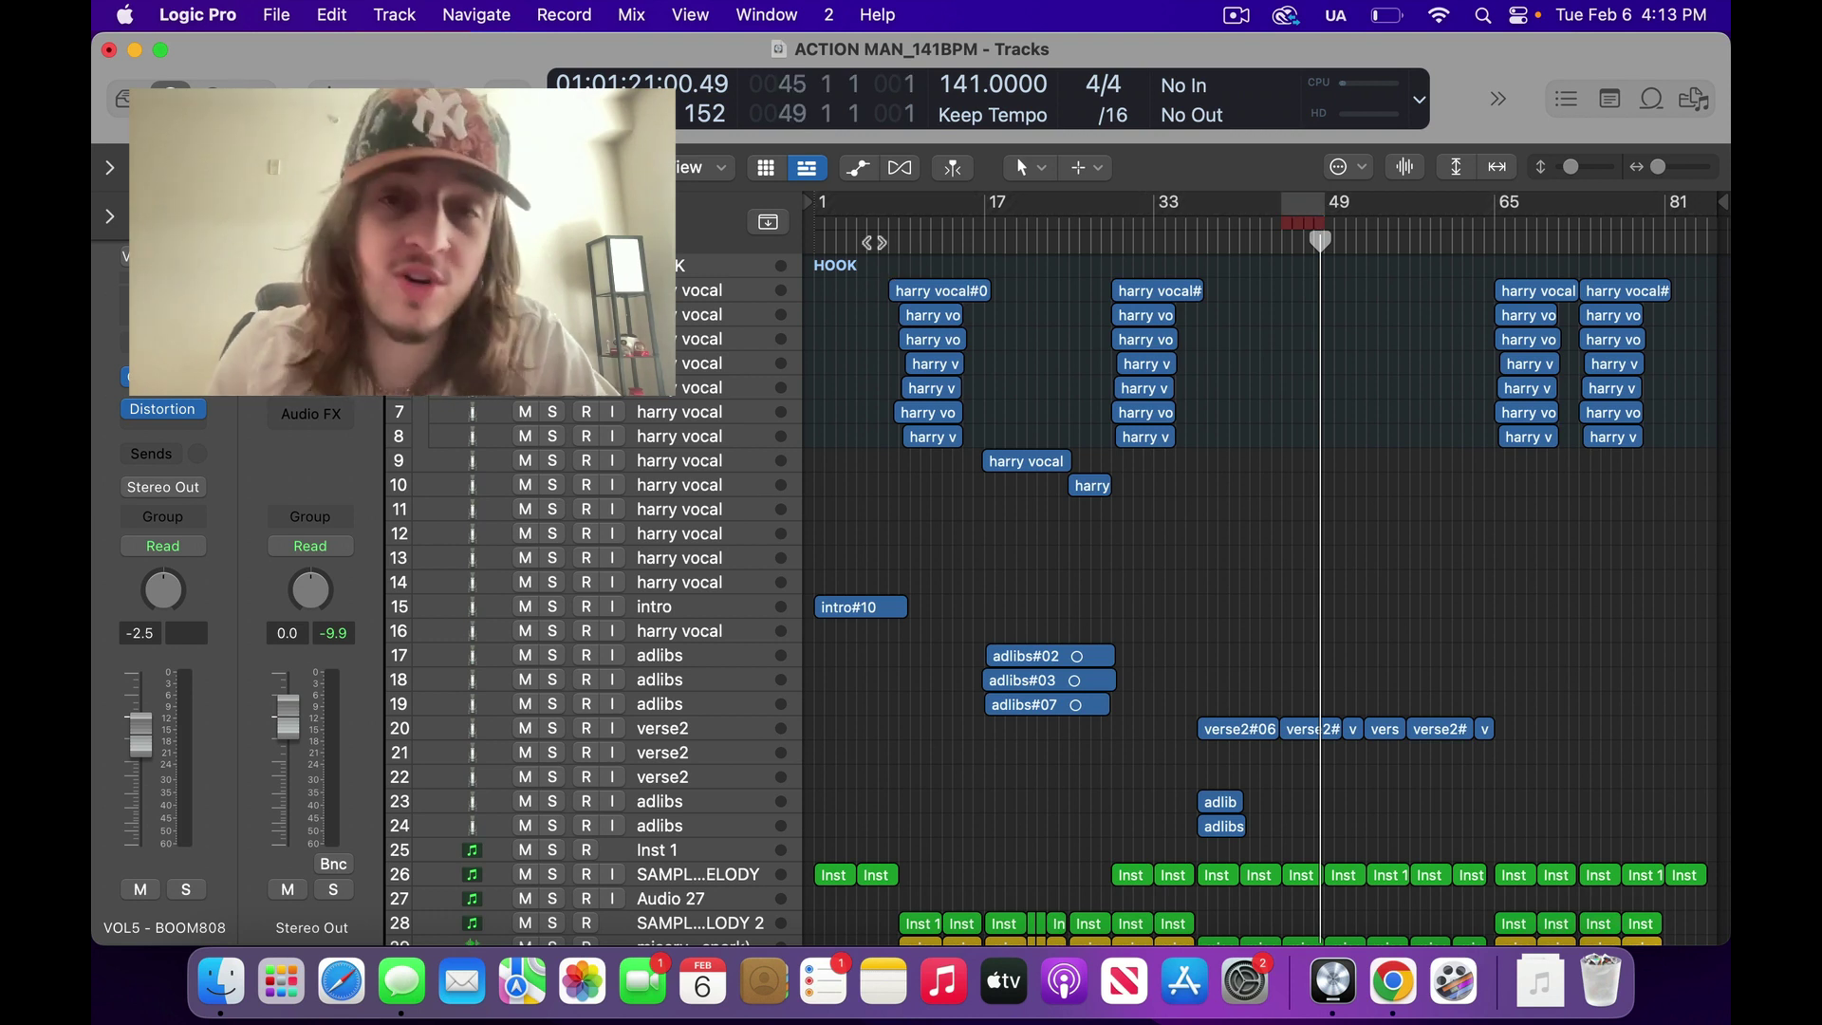
click(878, 243)
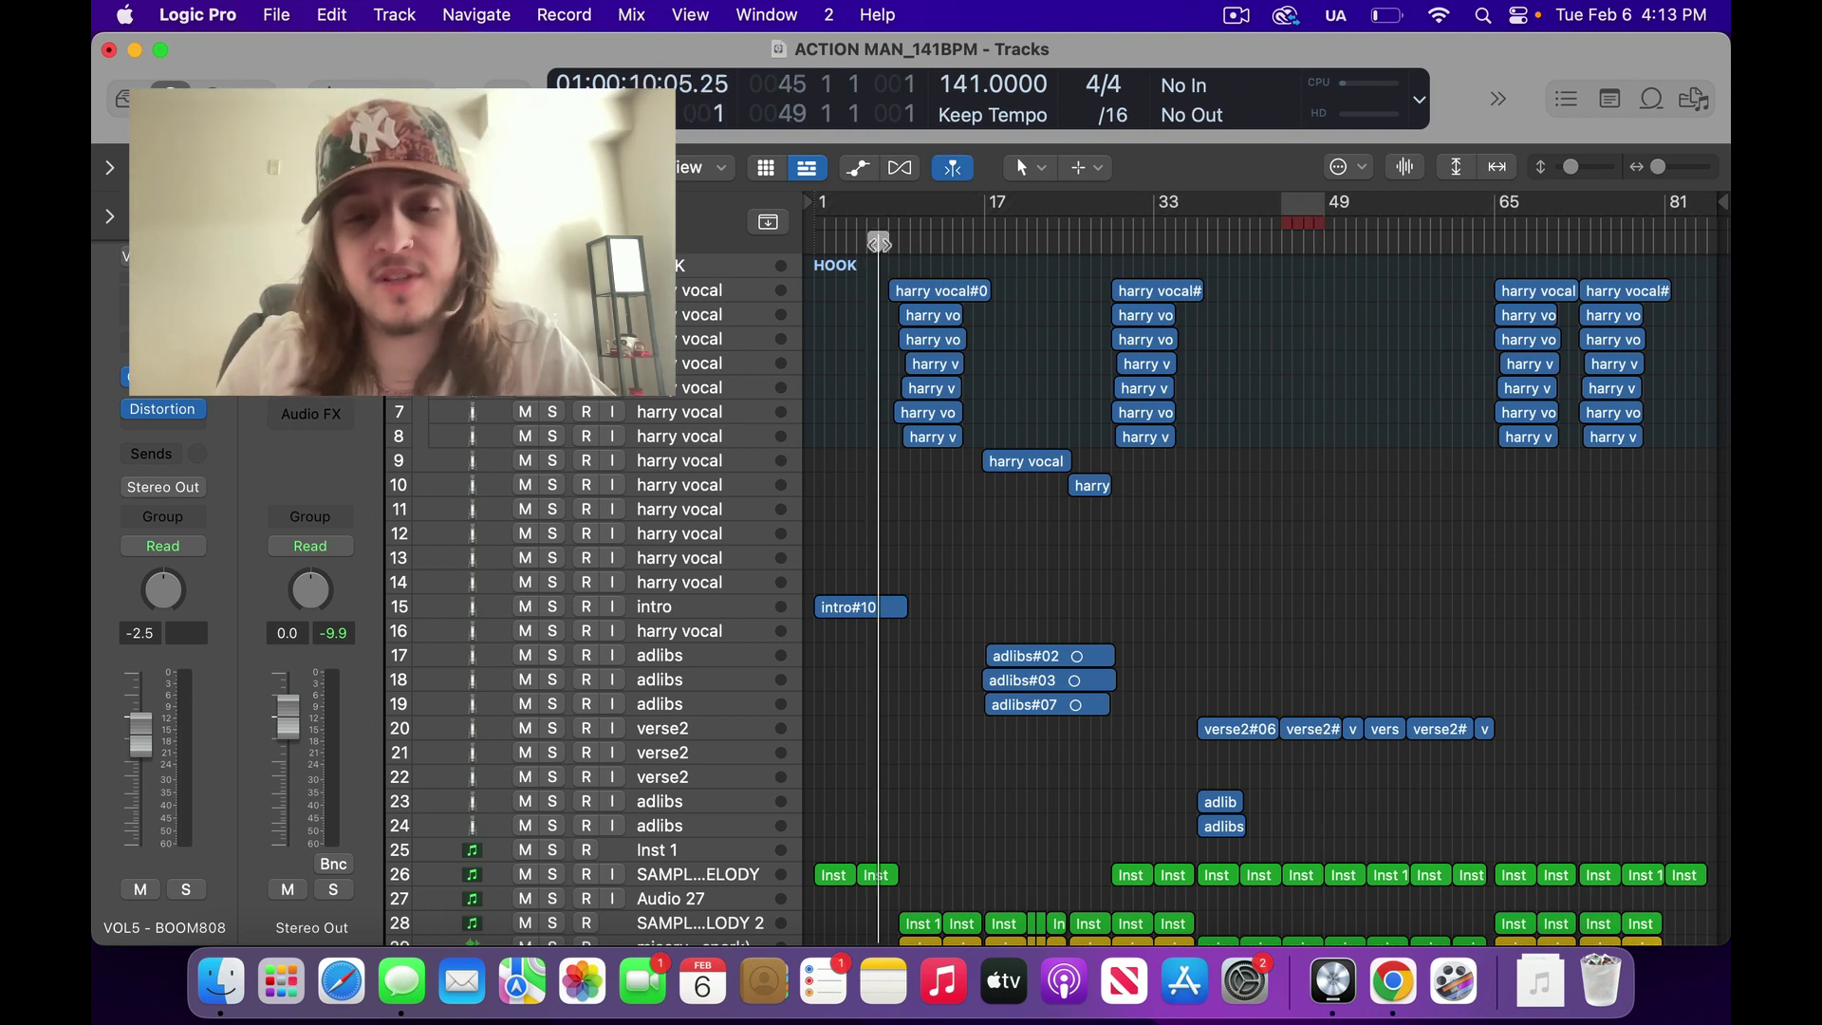
key(space)
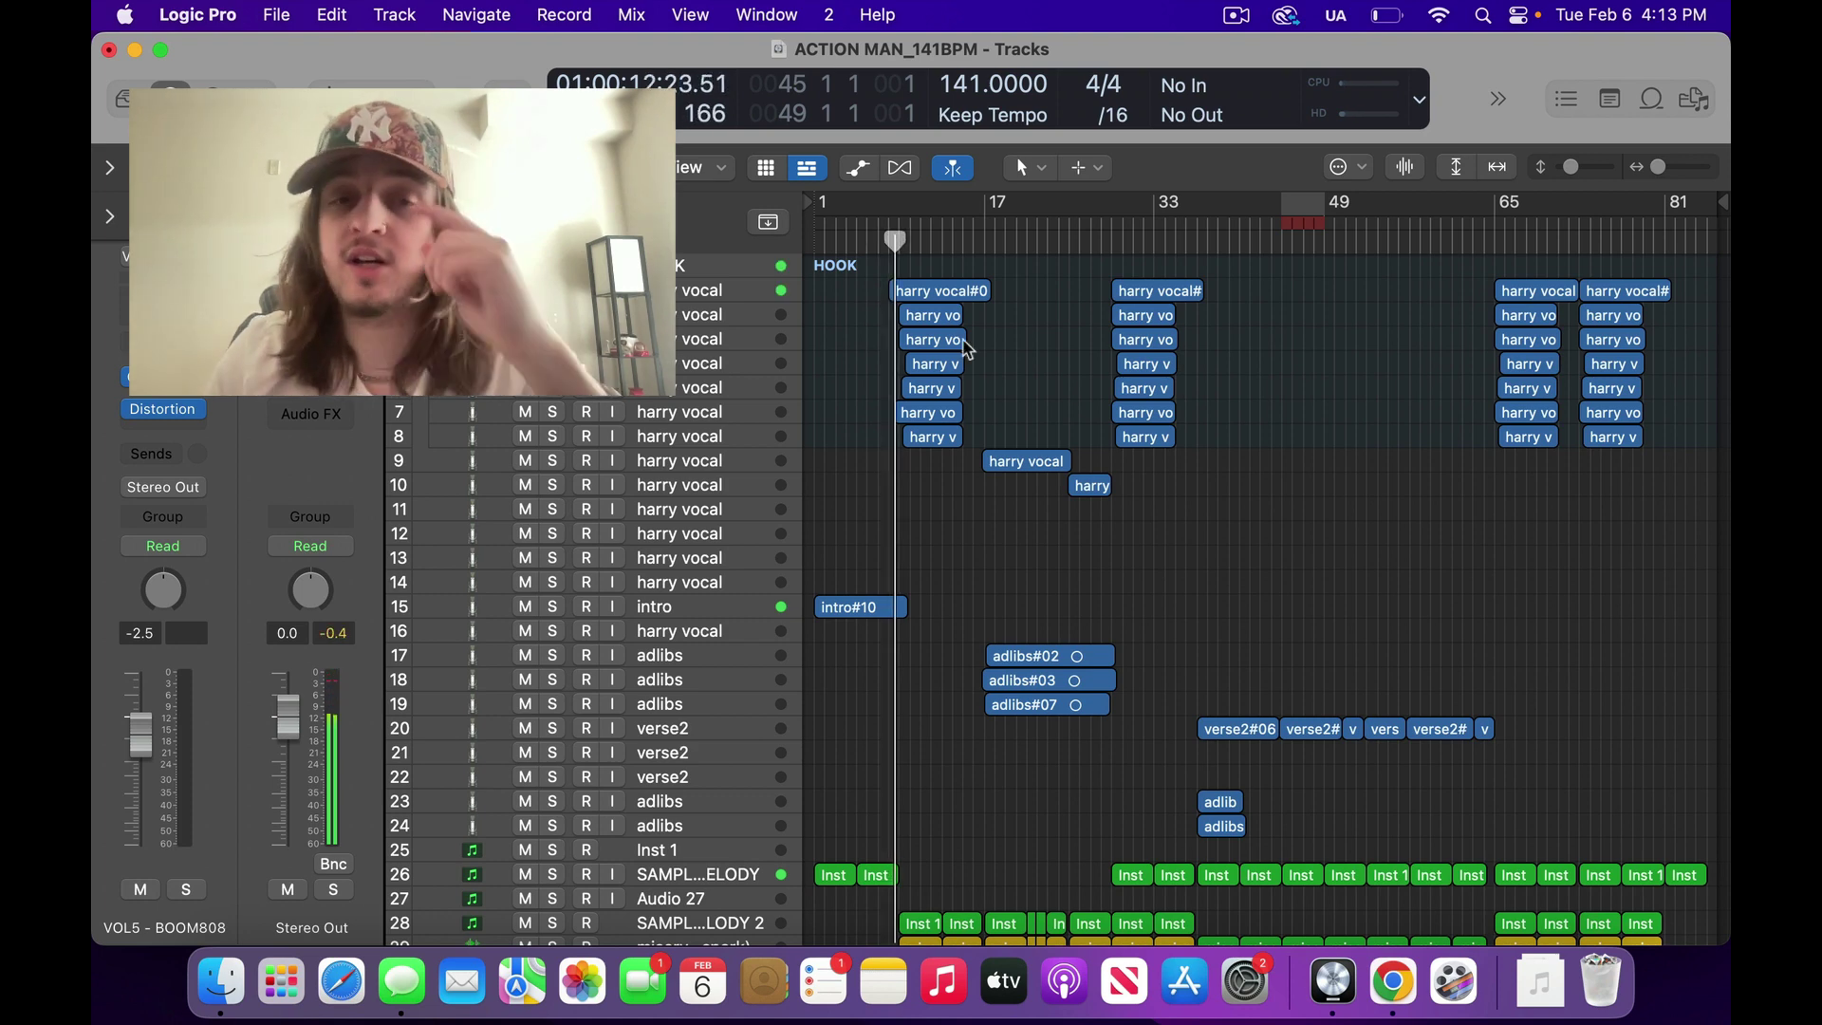
scroll(968, 350, down, 4)
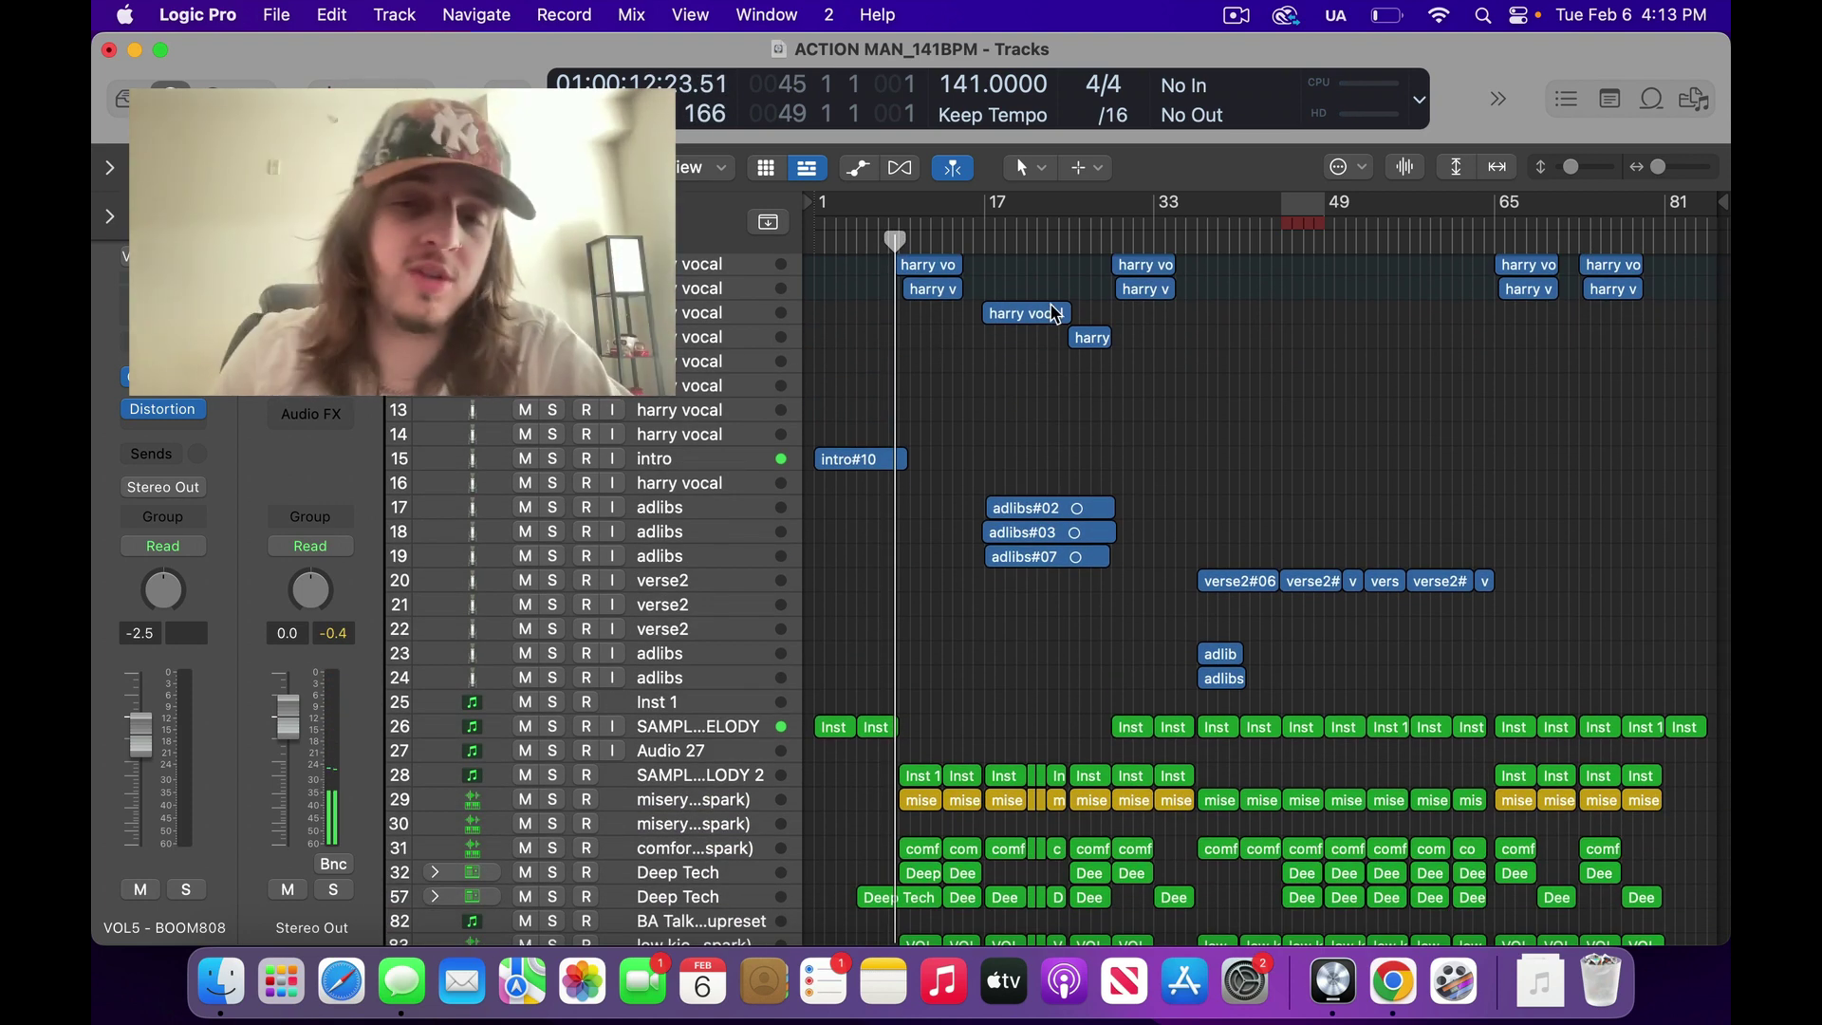
scroll(1056, 313, down, 5)
scroll(1050, 354, up, 8)
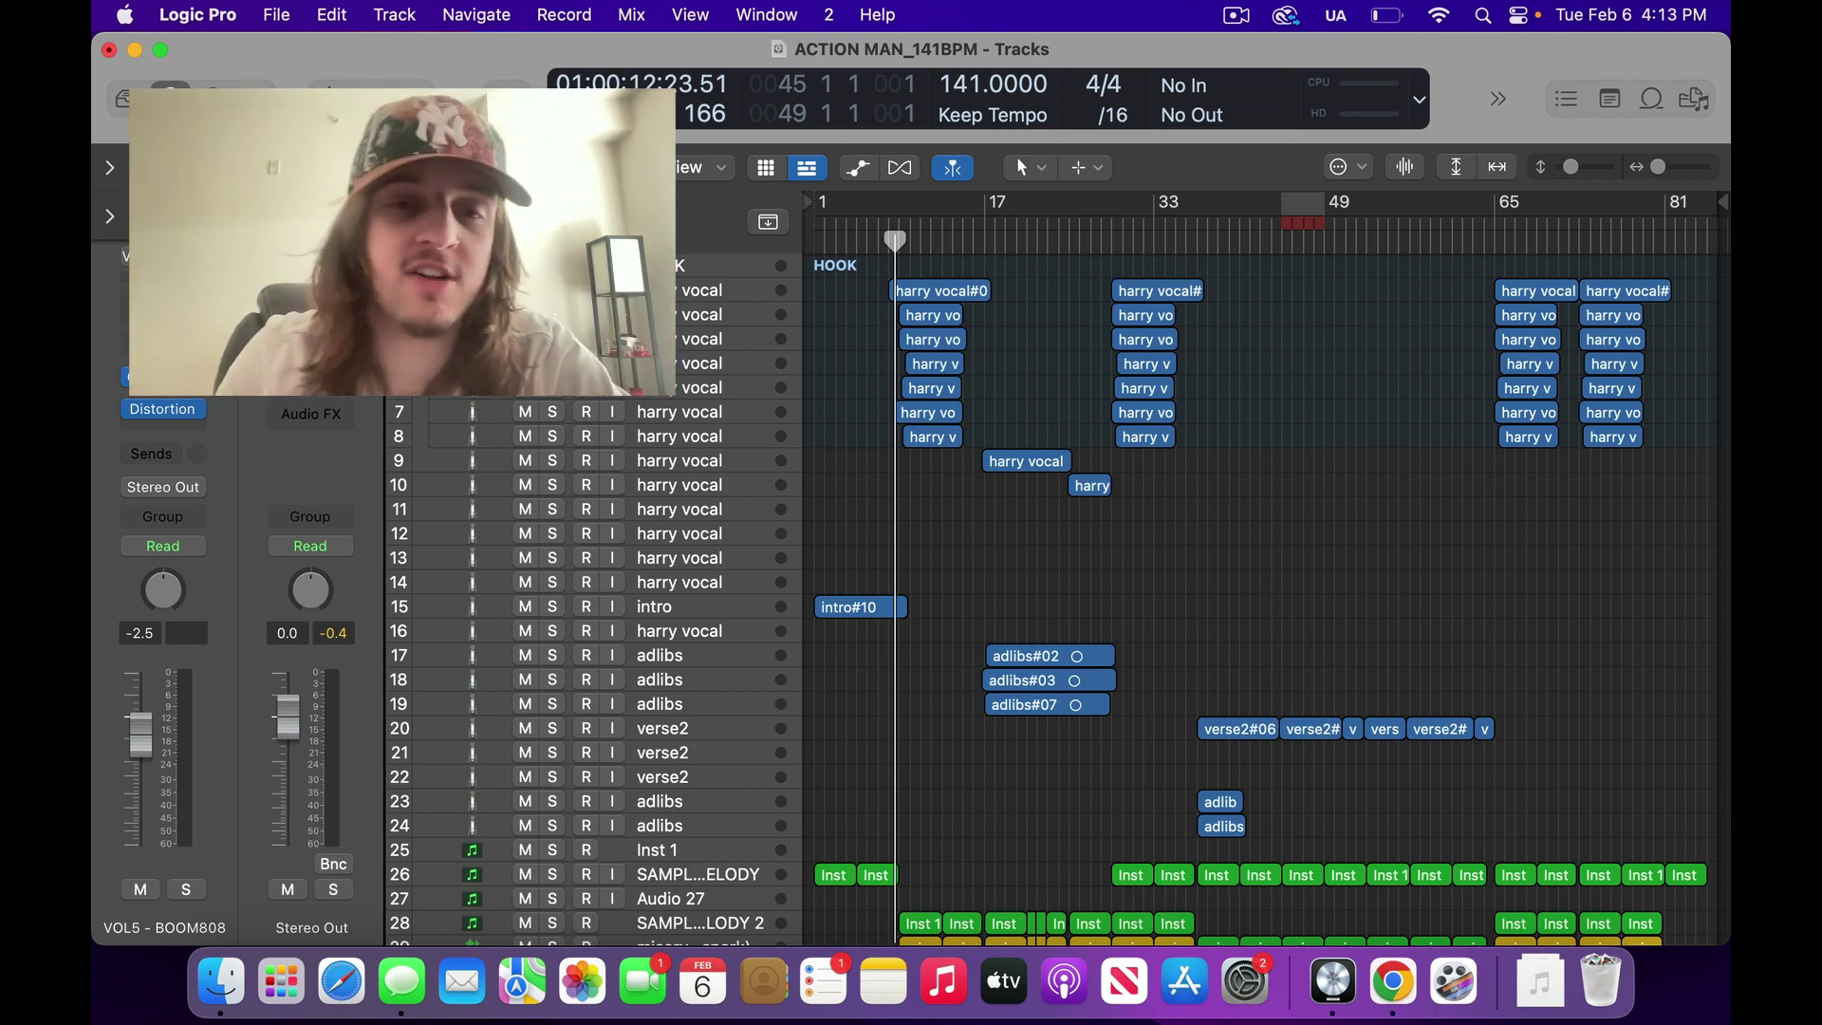
Solo and play hook vocal tracks 7 and 8, then clear the solo for the full mix
alt+click(525, 411)
click(568, 412)
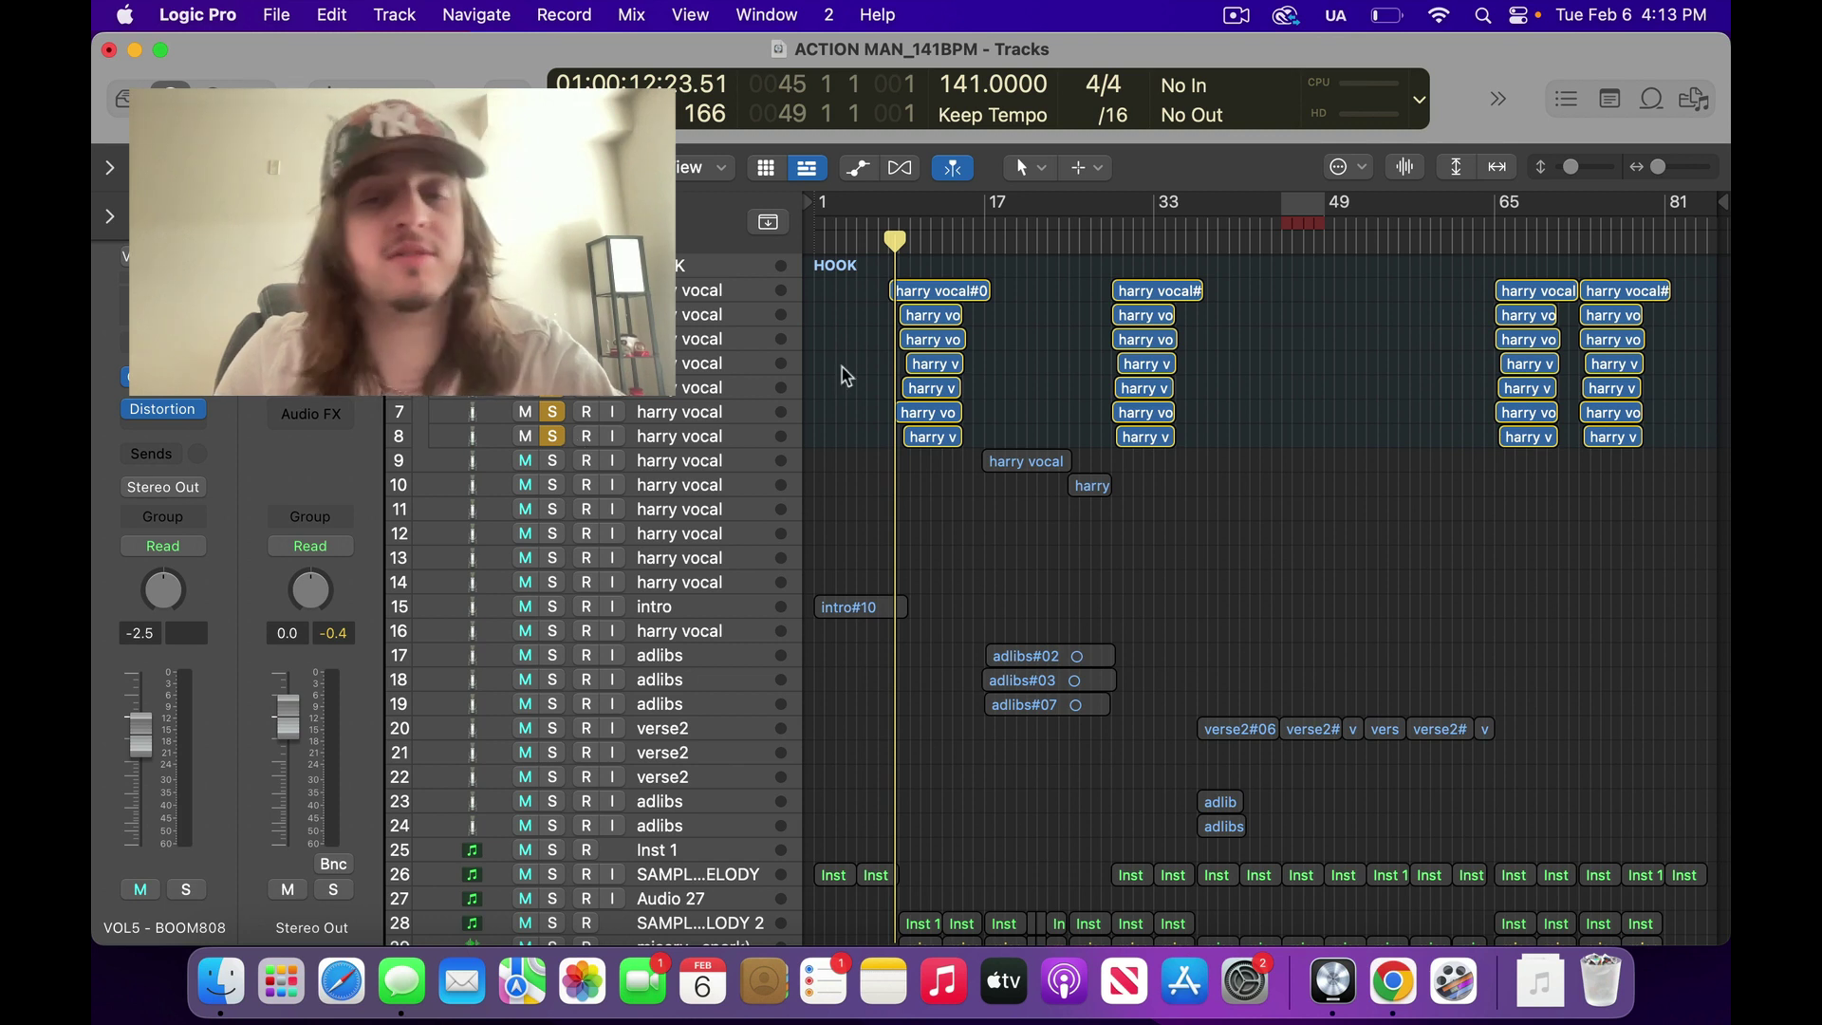
key(space)
key(XF86AudioRaiseVolume)
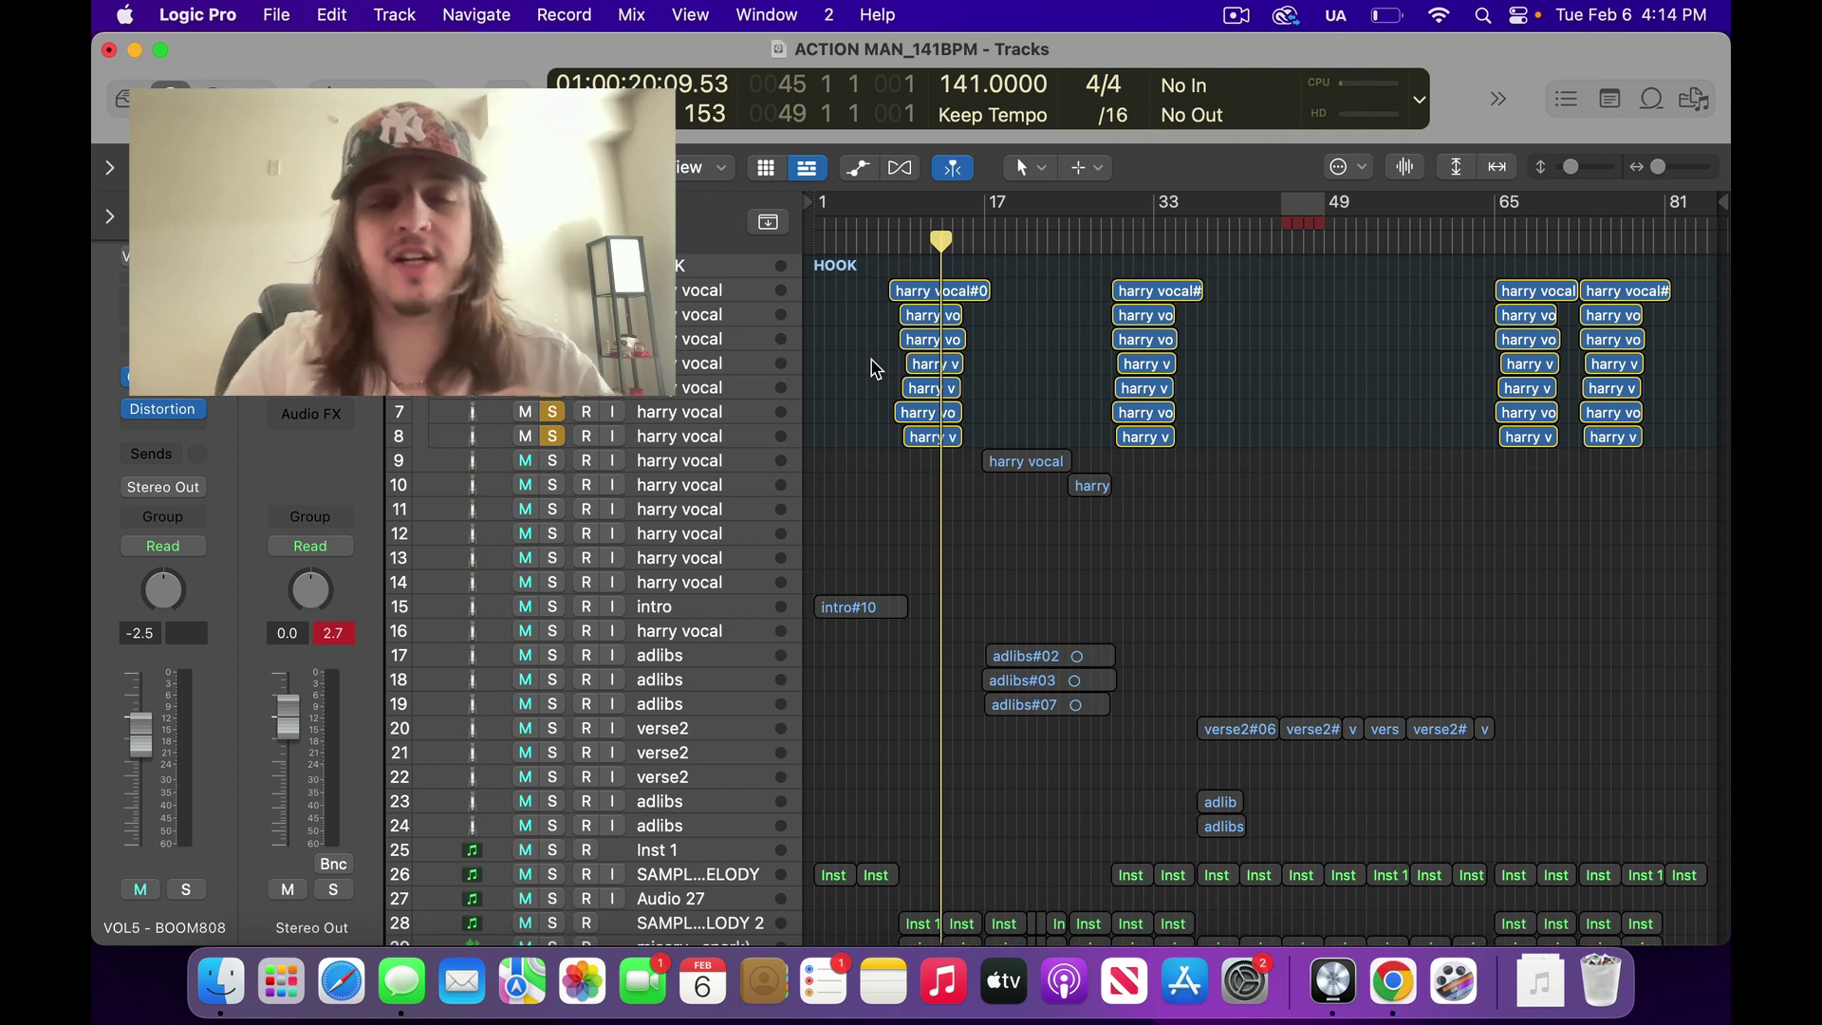
key(s)
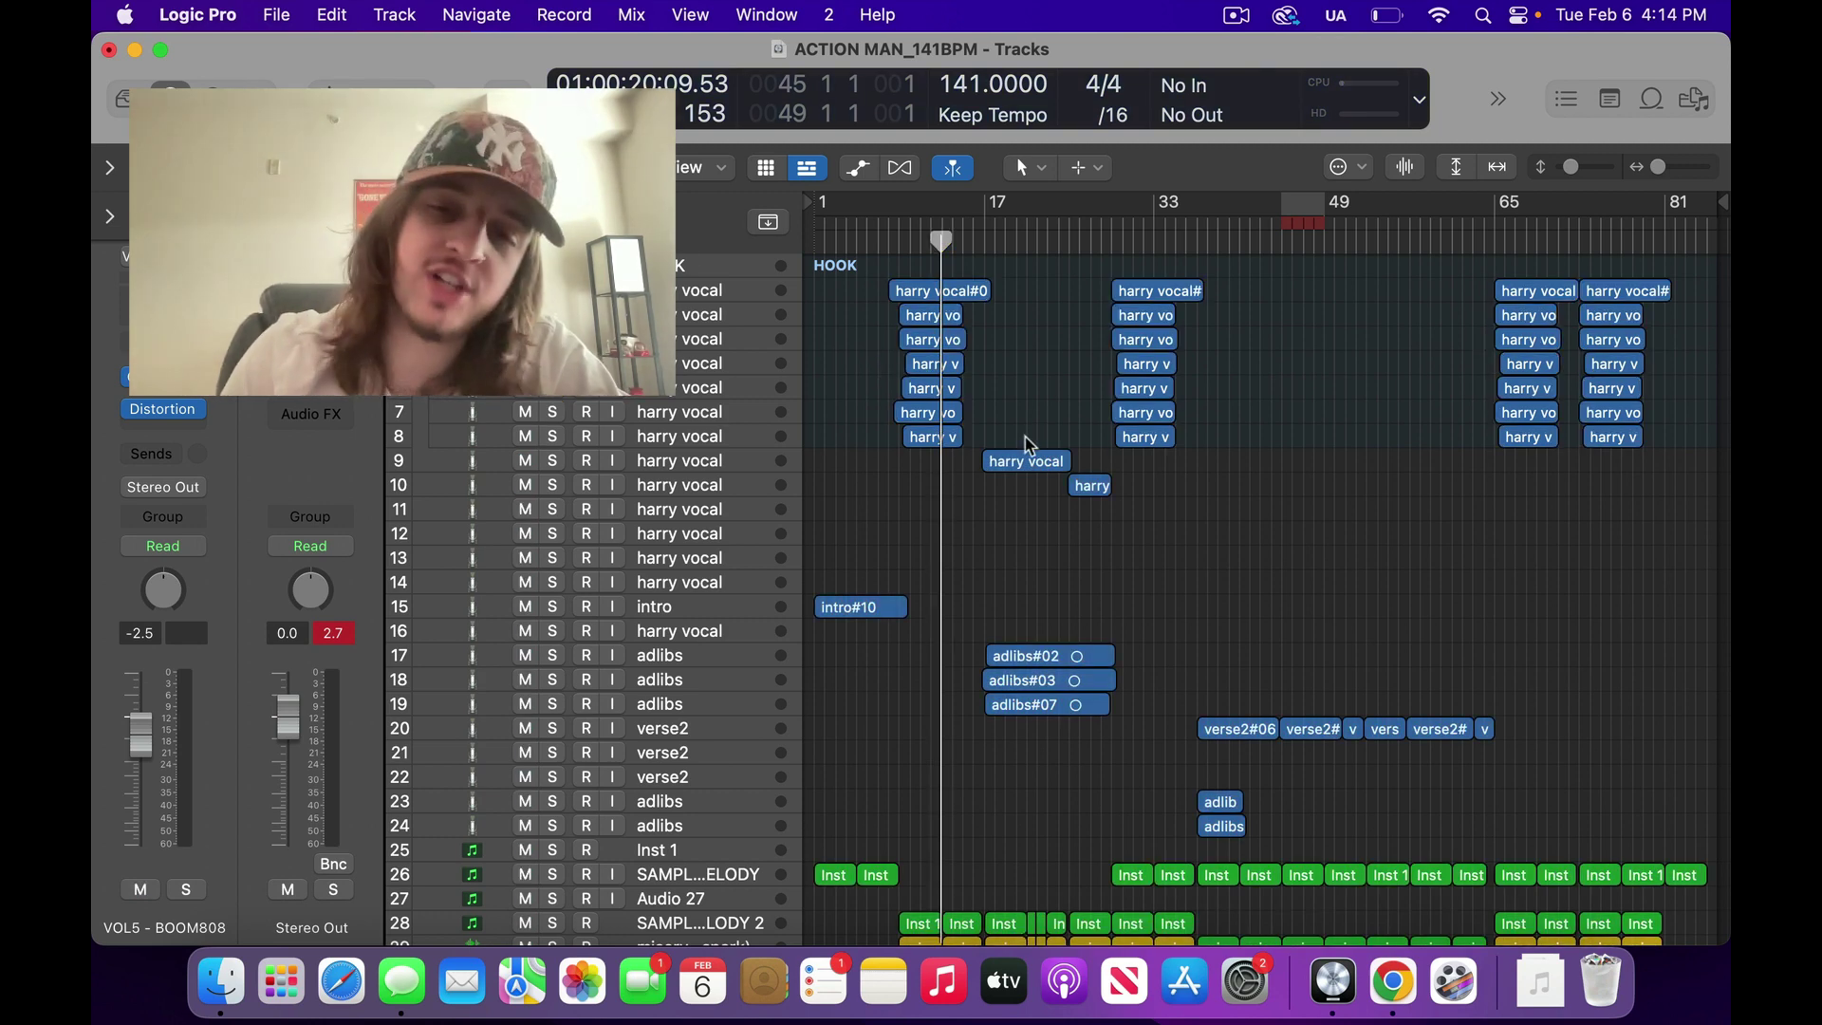
scroll(1048, 585, down, 10)
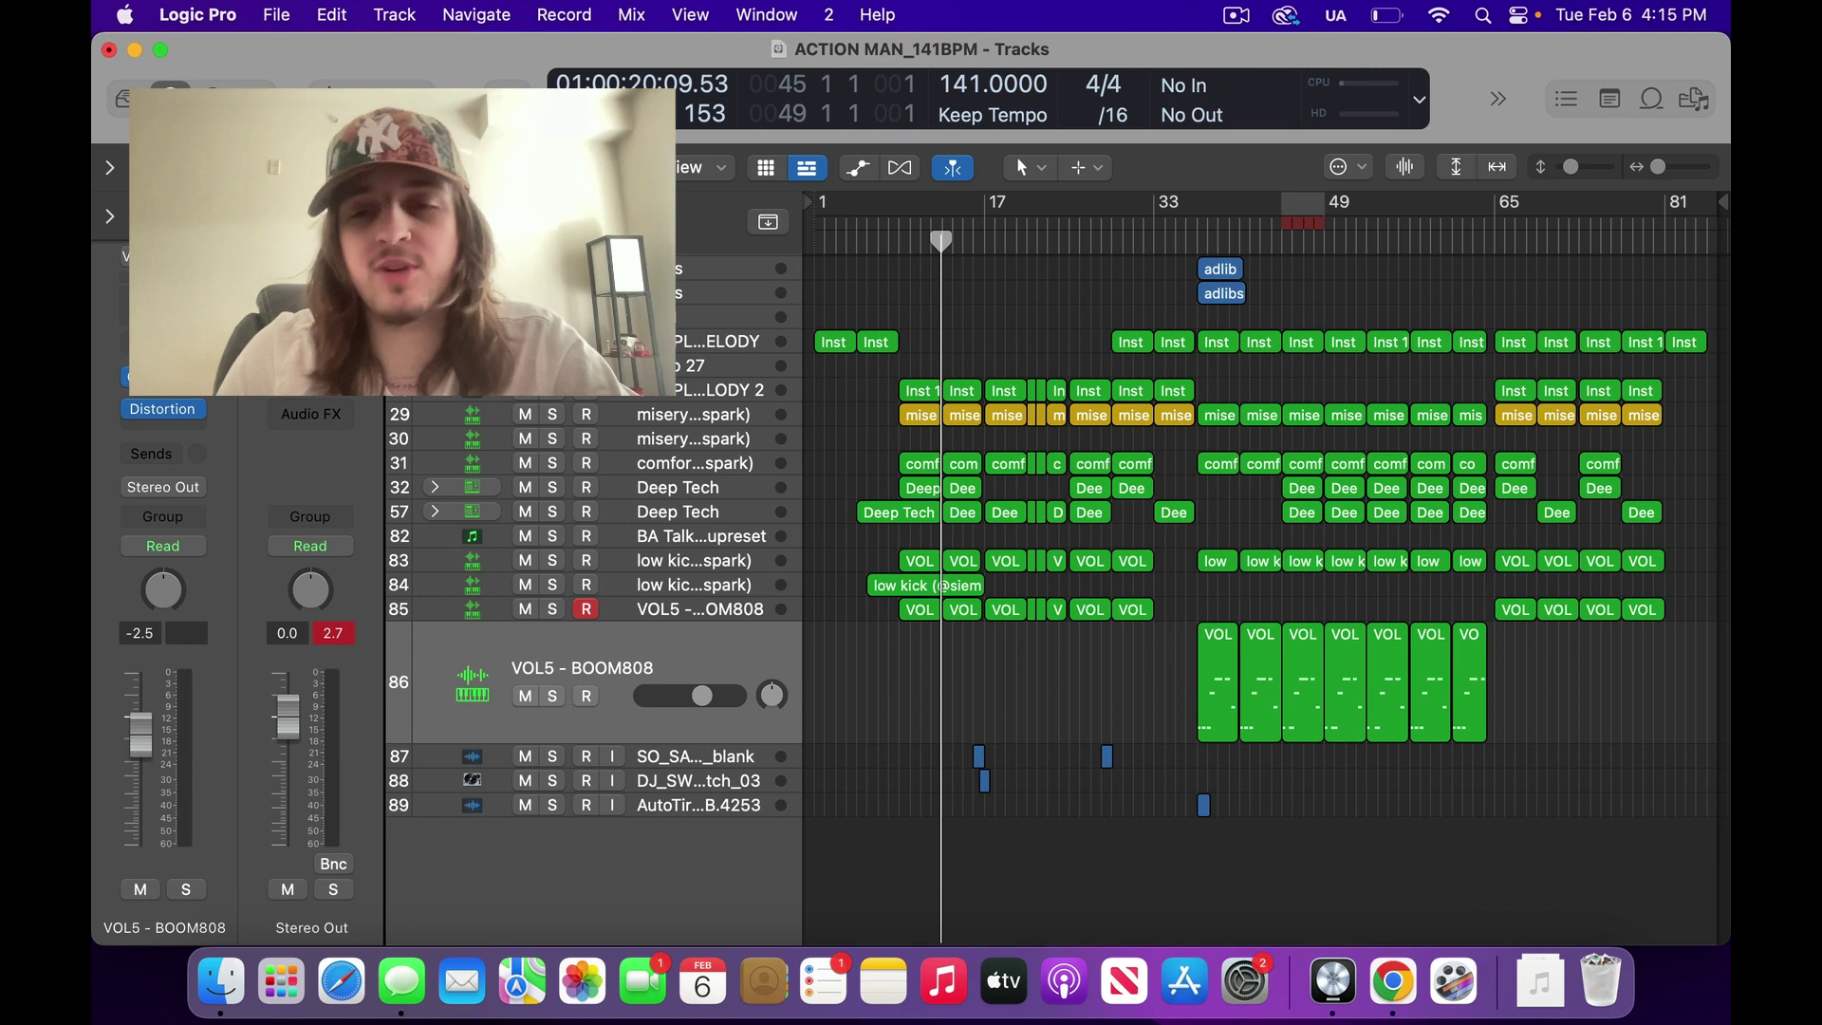
Select and solo track 89 AutoTiresSqueal_SFXB.4253 to audition the tire-squeal effect
click(1203, 805)
key(s)
key(s)
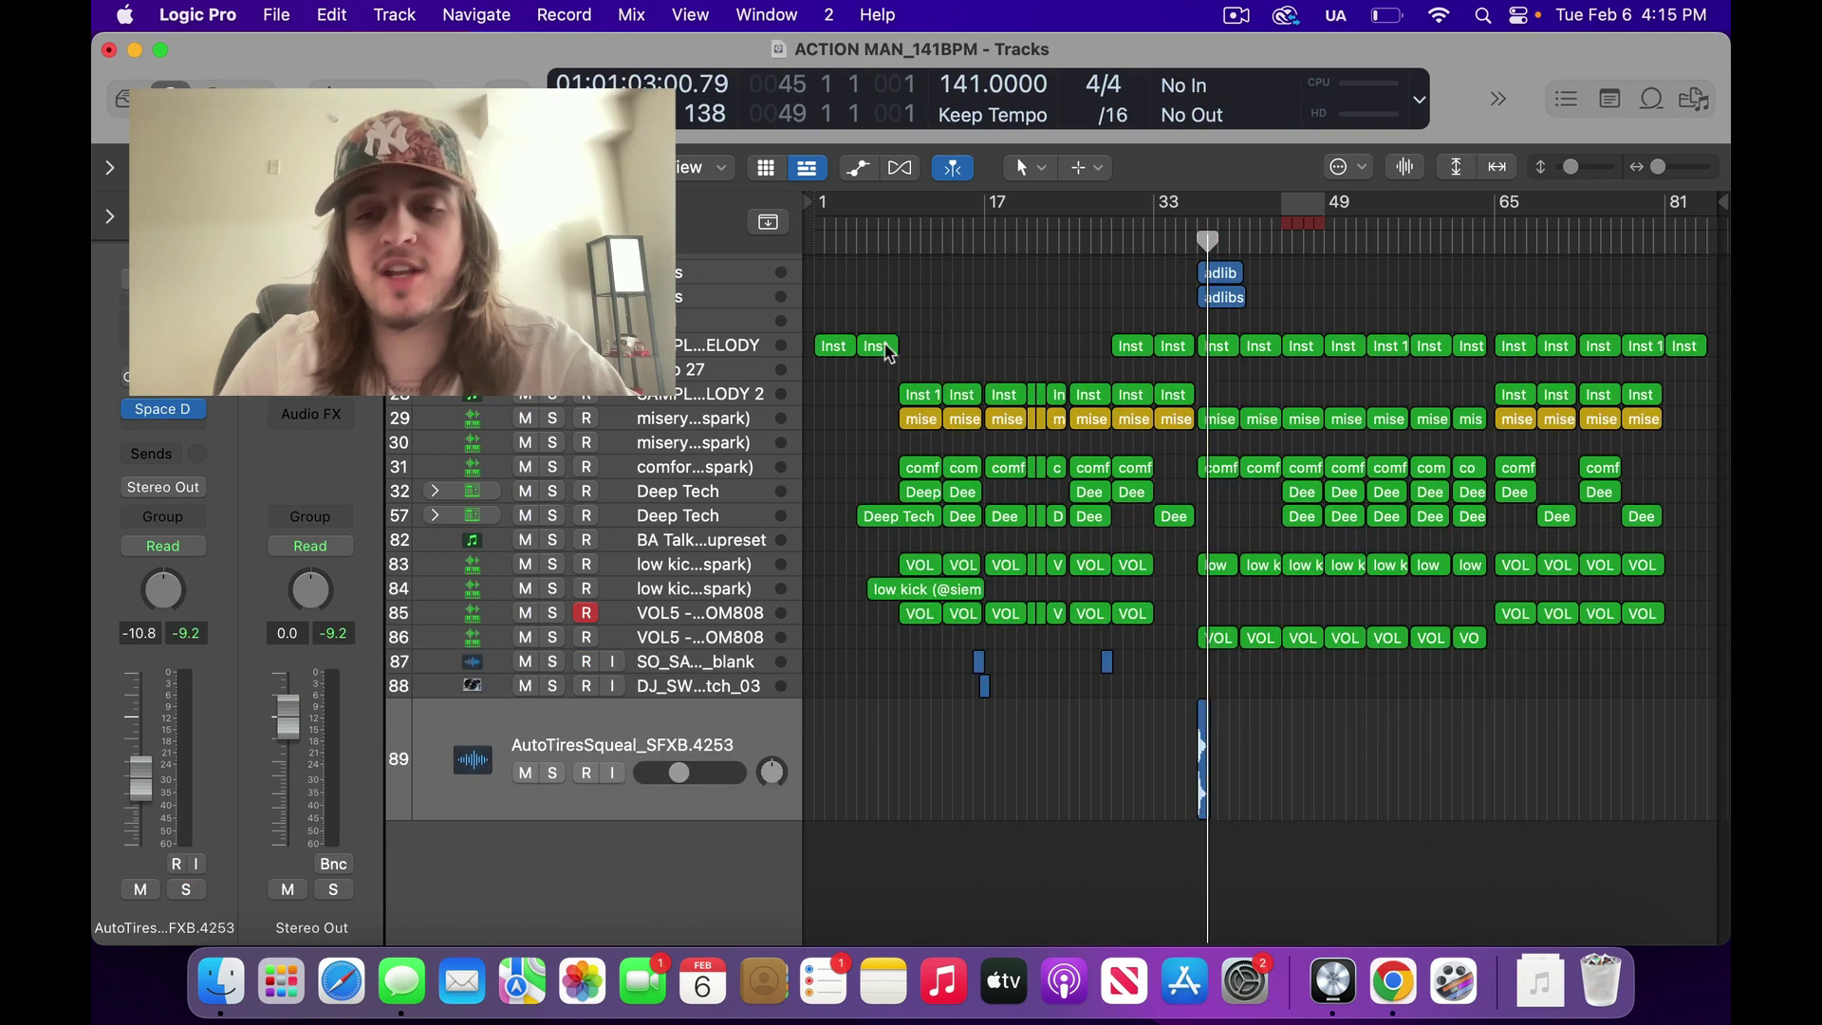
scroll(894, 355, up, 12)
scroll(896, 355, down, 12)
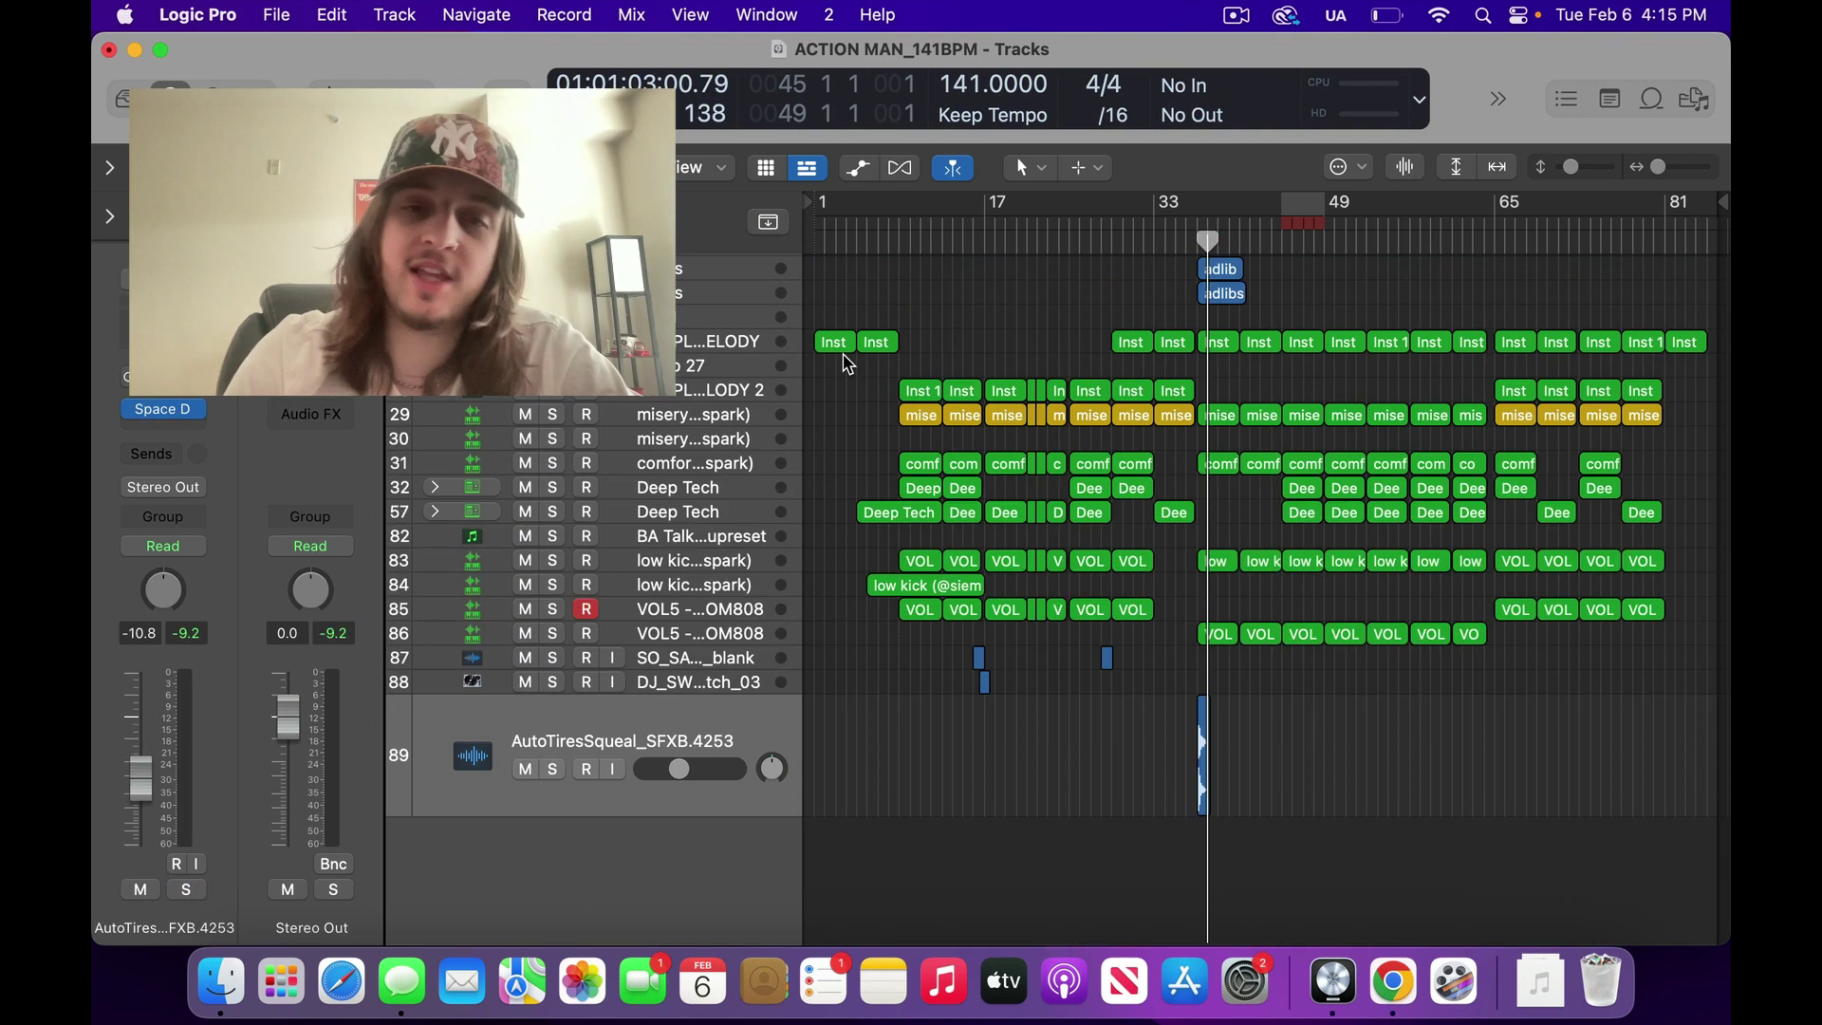